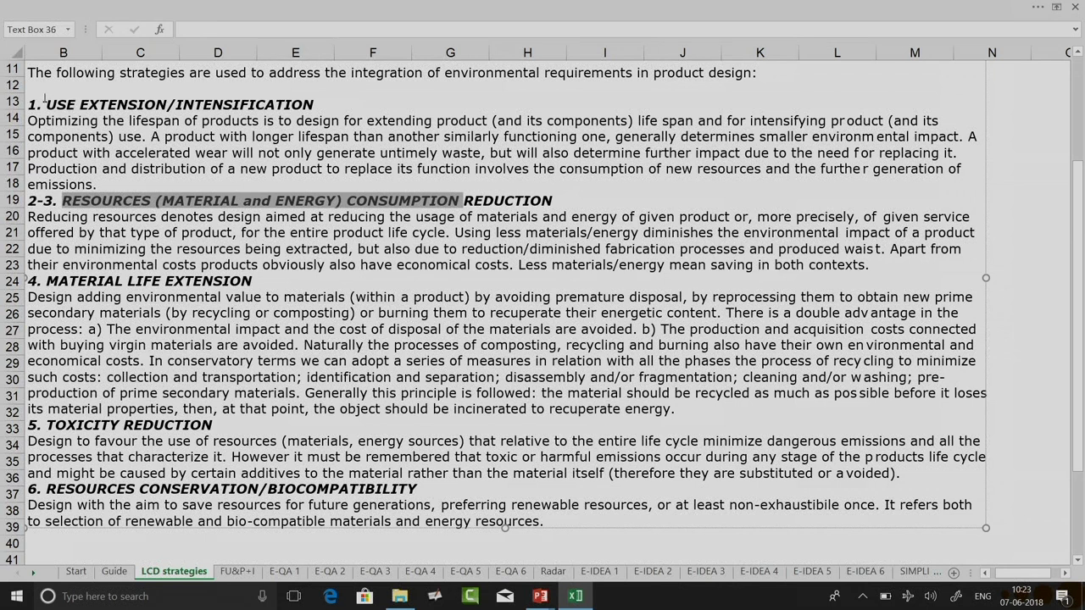
Step: Examine the strategy descriptions for use extension/intensification and for material and energy consumption reduction
{"action": "left_click_drag", "start_coordinate": [43, 102], "coordinate": [313, 104]}
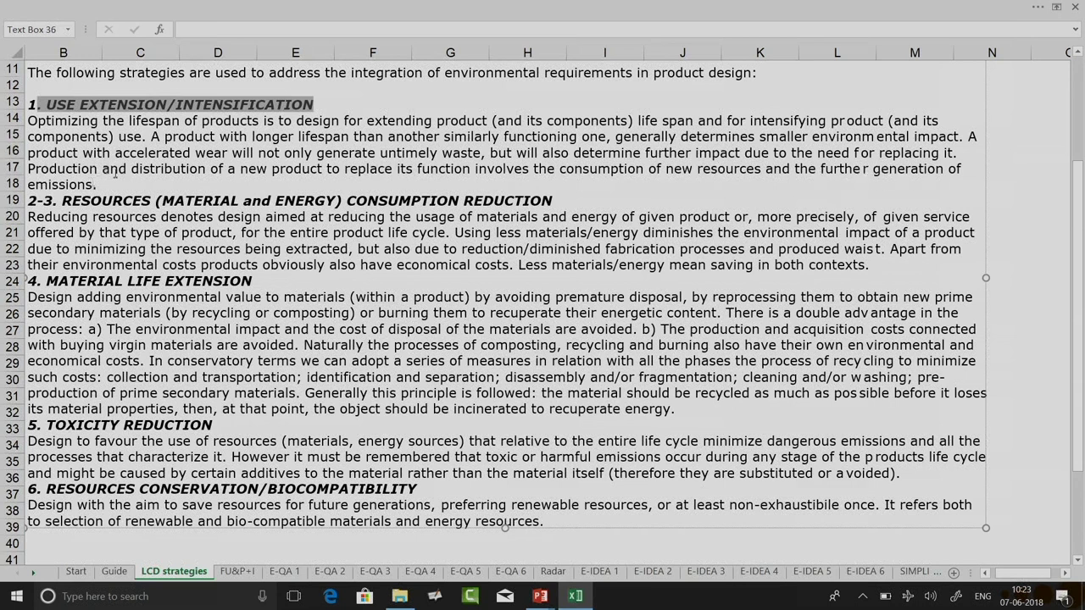
{"action": "left_click", "coordinate": [128, 107]}
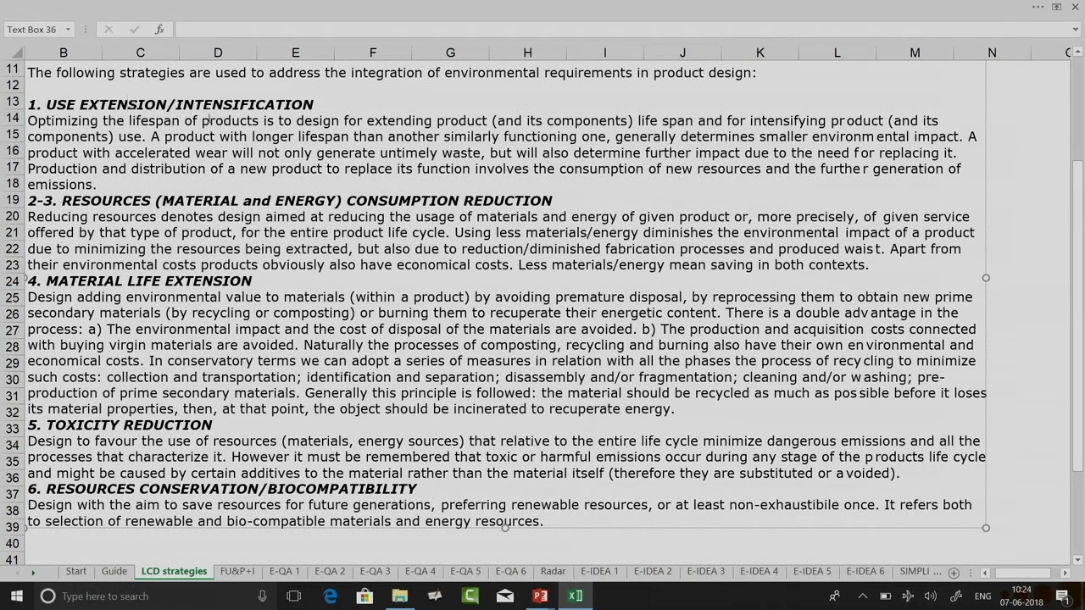
{"action": "double_click", "coordinate": [94, 104]}
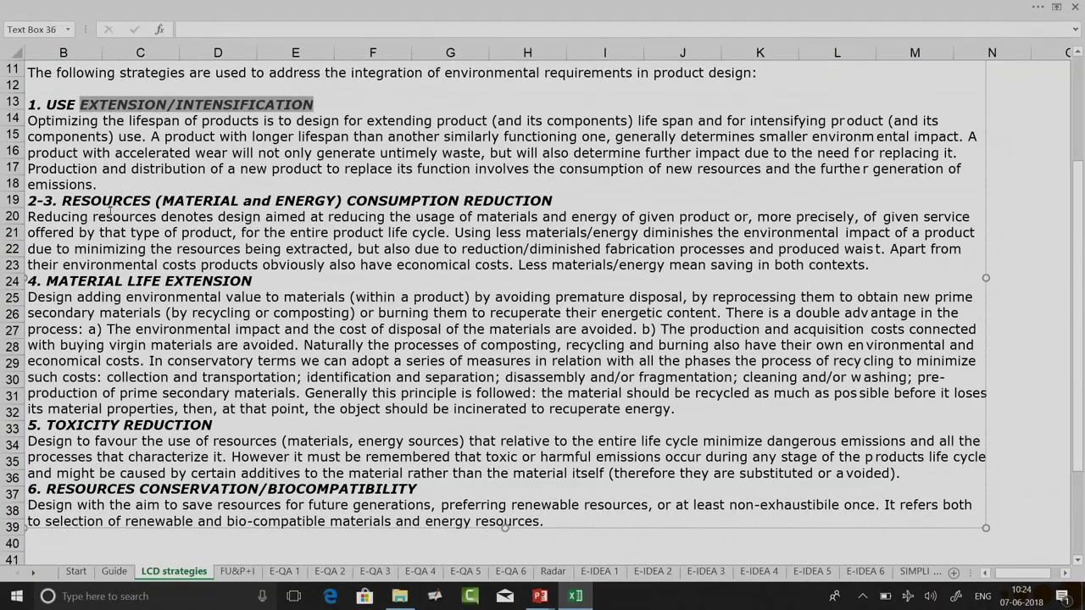
{"action": "left_click", "coordinate": [123, 200]}
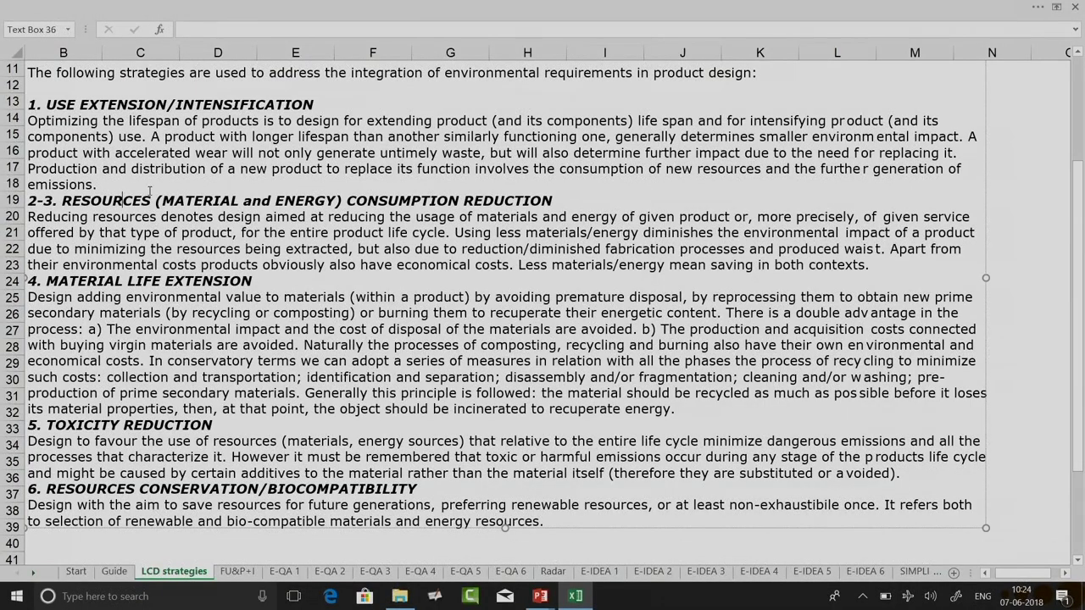
{"action": "left_click_drag", "start_coordinate": [185, 200], "coordinate": [221, 200]}
{"action": "left_click", "coordinate": [397, 200]}
{"action": "left_click_drag", "start_coordinate": [29, 232], "coordinate": [455, 232]}
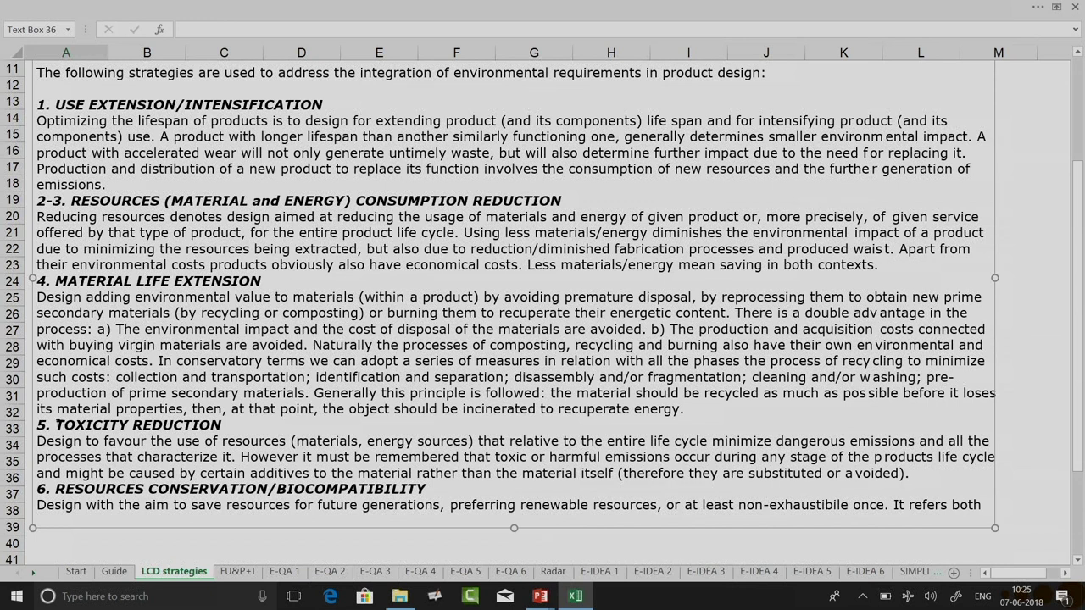
Step: Examine the toxicity reduction and resources conservation/biocompatibility strategies, and review the whole list of life cycle design strategies
{"action": "left_click_drag", "start_coordinate": [57, 422], "coordinate": [206, 425]}
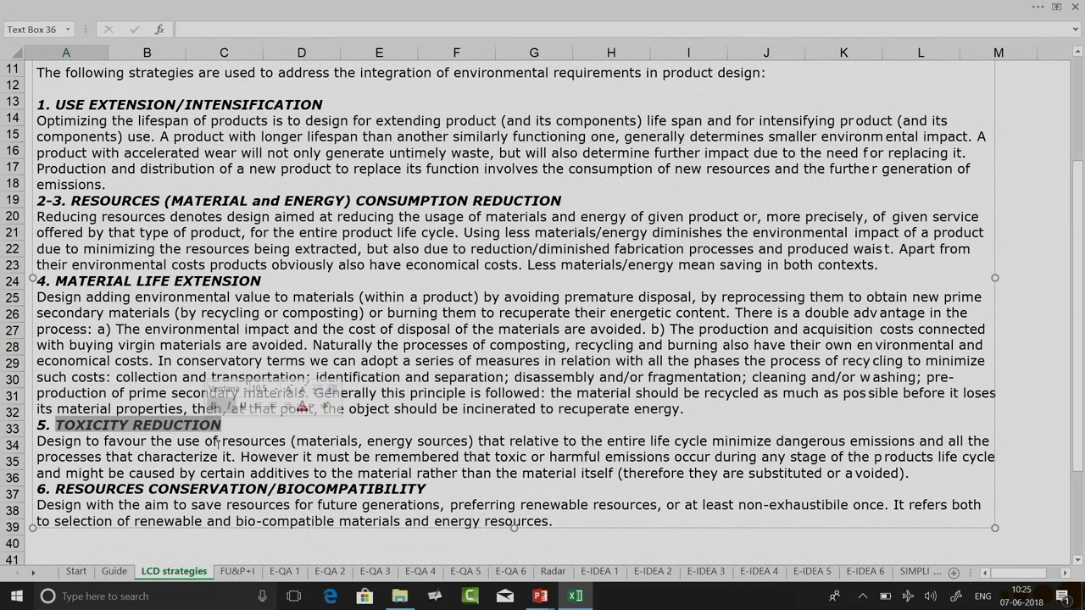
{"action": "left_click_drag", "start_coordinate": [222, 440], "coordinate": [479, 436]}
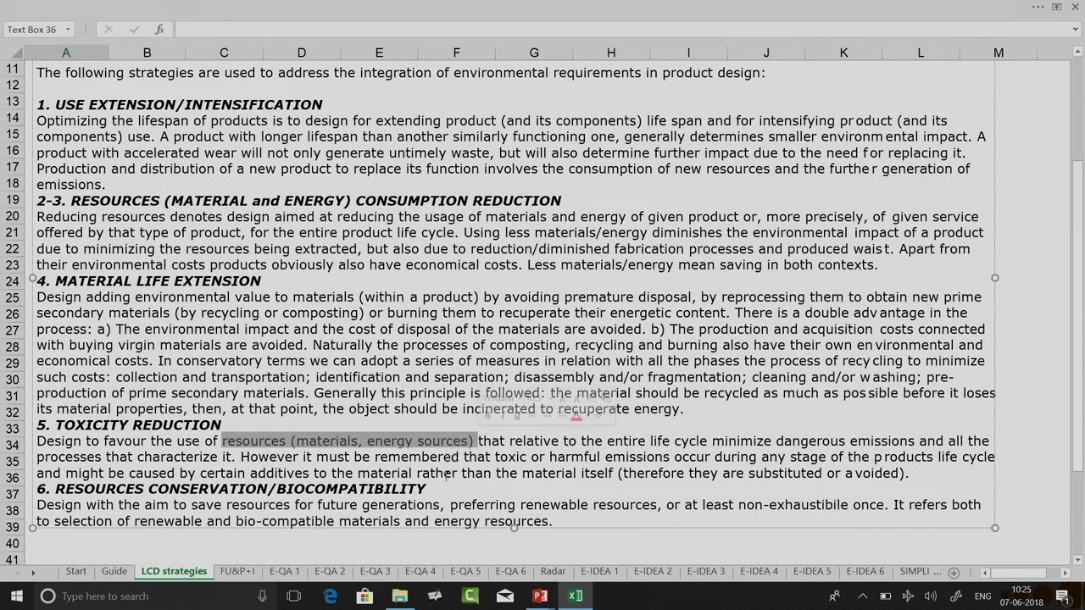
{"action": "left_click_drag", "start_coordinate": [56, 489], "coordinate": [426, 489]}
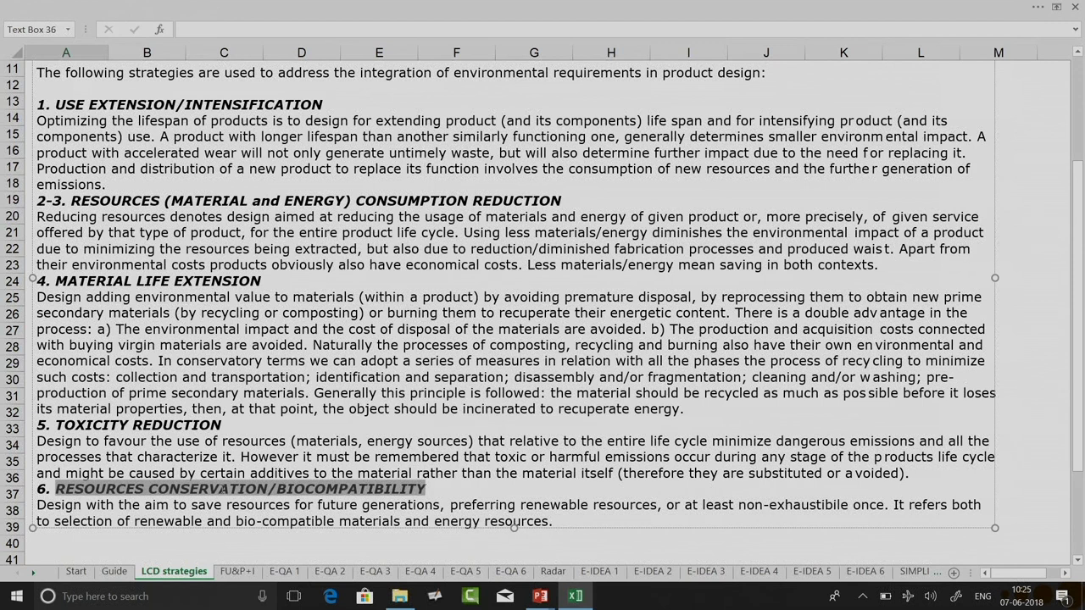
{"action": "scroll", "coordinate": [302, 449], "scroll_direction": "down", "scroll_amount": 1}
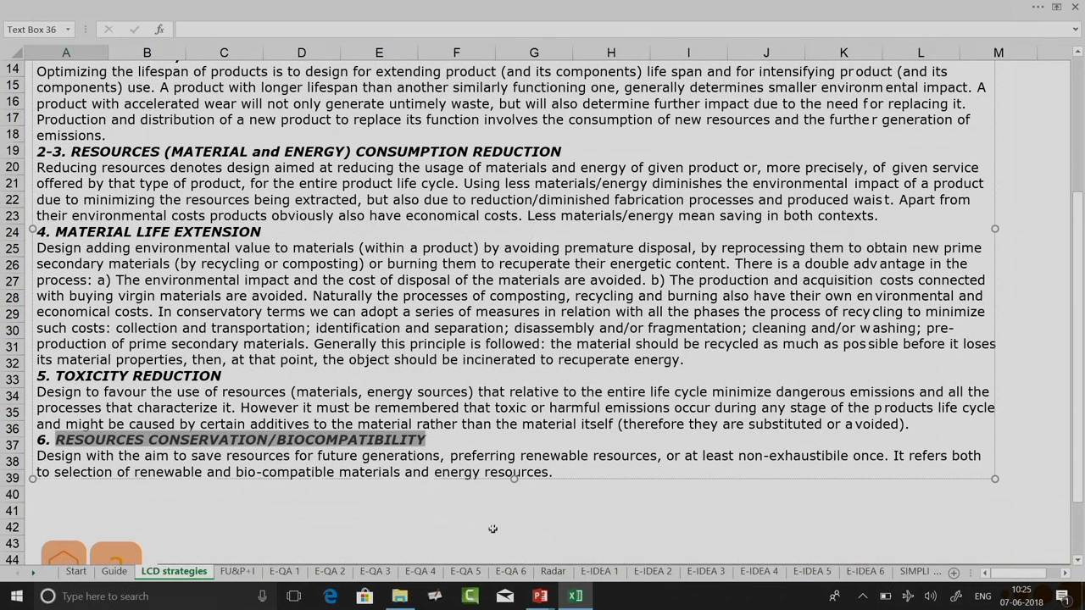
{"action": "left_click", "coordinate": [585, 536]}
{"action": "left_click_drag", "start_coordinate": [1078, 411], "coordinate": [1061, 264]}
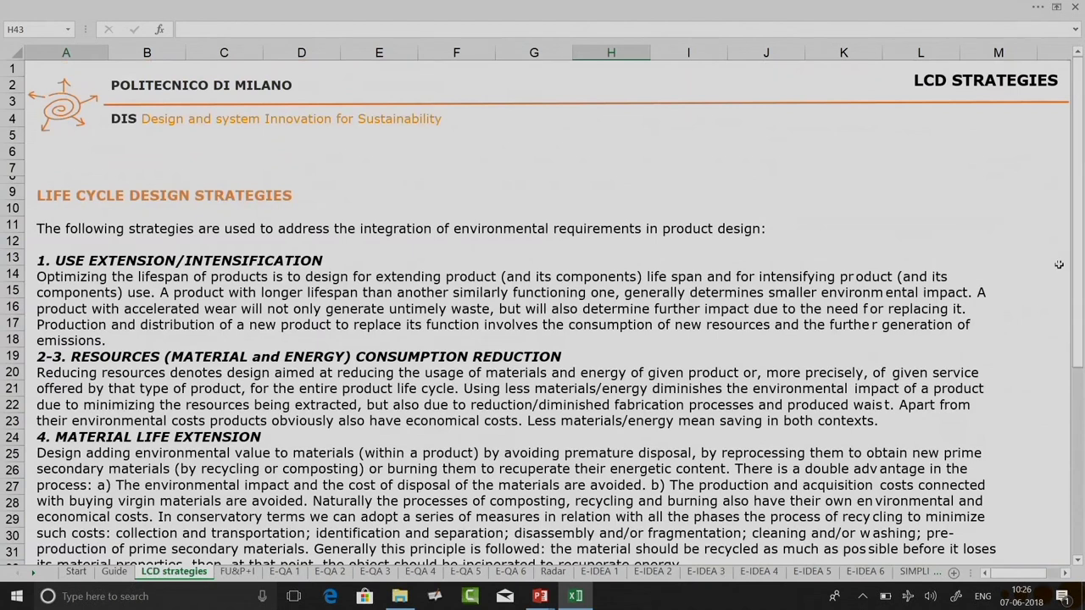
{"action": "scroll", "coordinate": [924, 271], "scroll_direction": "down", "scroll_amount": 2}
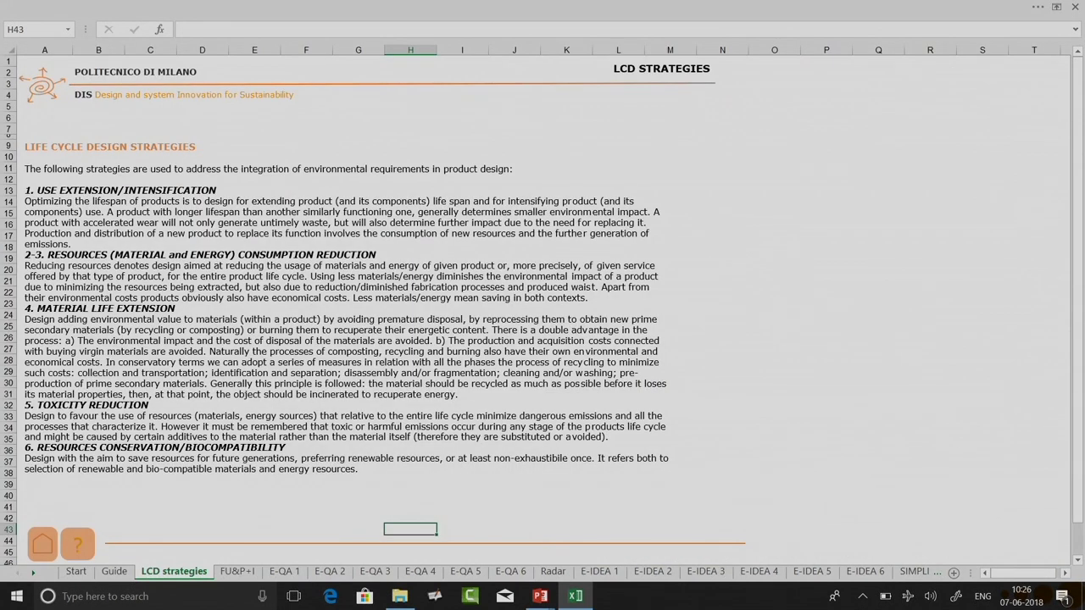
Step: Go from the toolkit's start page to the qualitative assessment of the existing product and set the Use Extension/Intensification priority to MEDIUM
{"action": "left_click", "coordinate": [42, 543]}
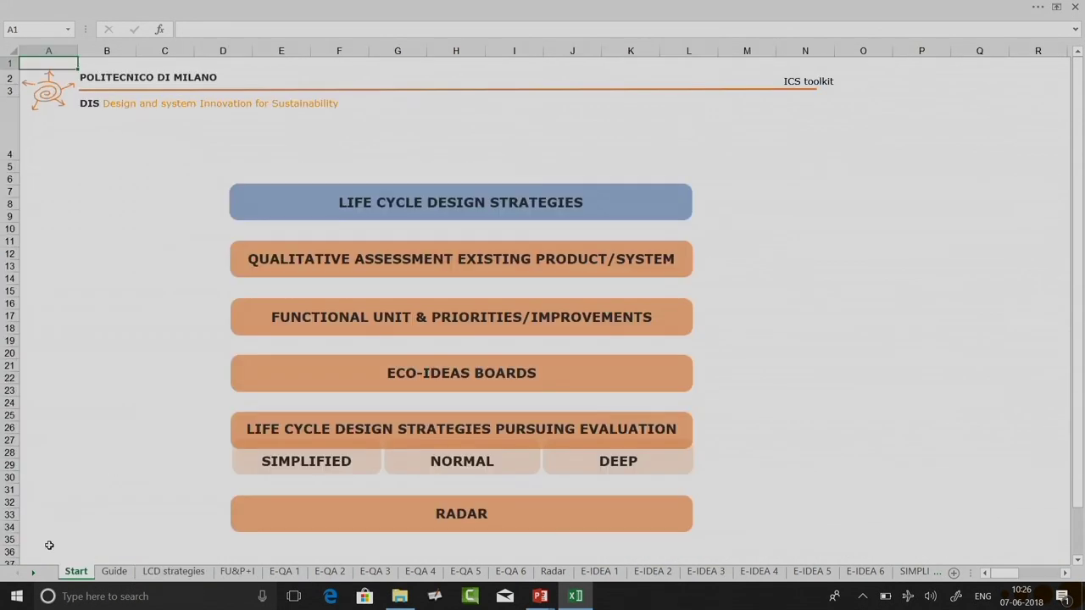
{"action": "left_click", "coordinate": [522, 266]}
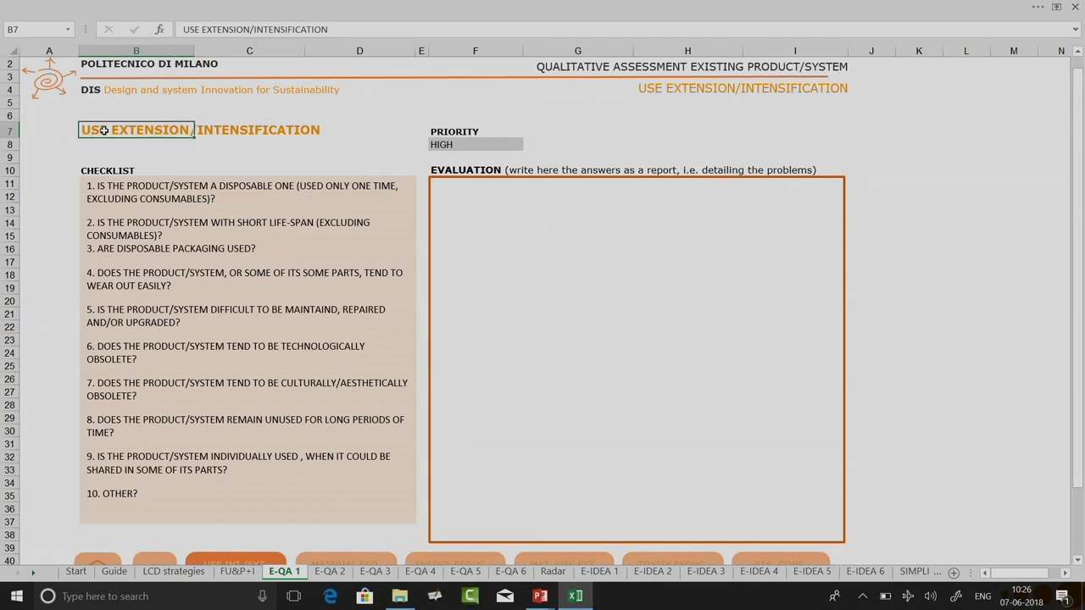
{"action": "left_click", "coordinate": [450, 144]}
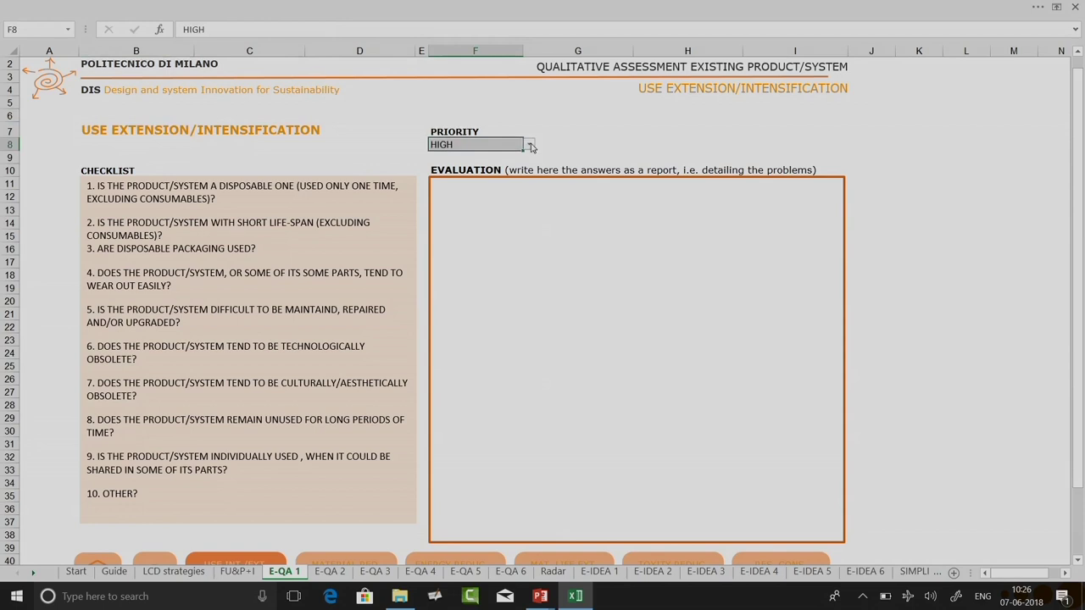
{"action": "left_click", "coordinate": [530, 145]}
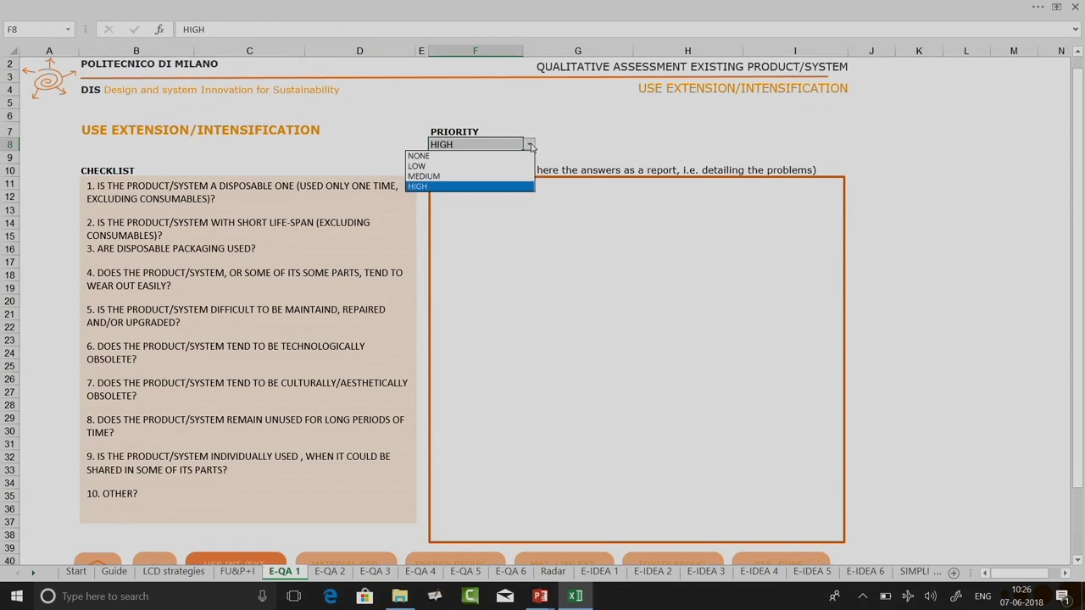
{"action": "left_click", "coordinate": [492, 178]}
{"action": "left_click", "coordinate": [497, 201]}
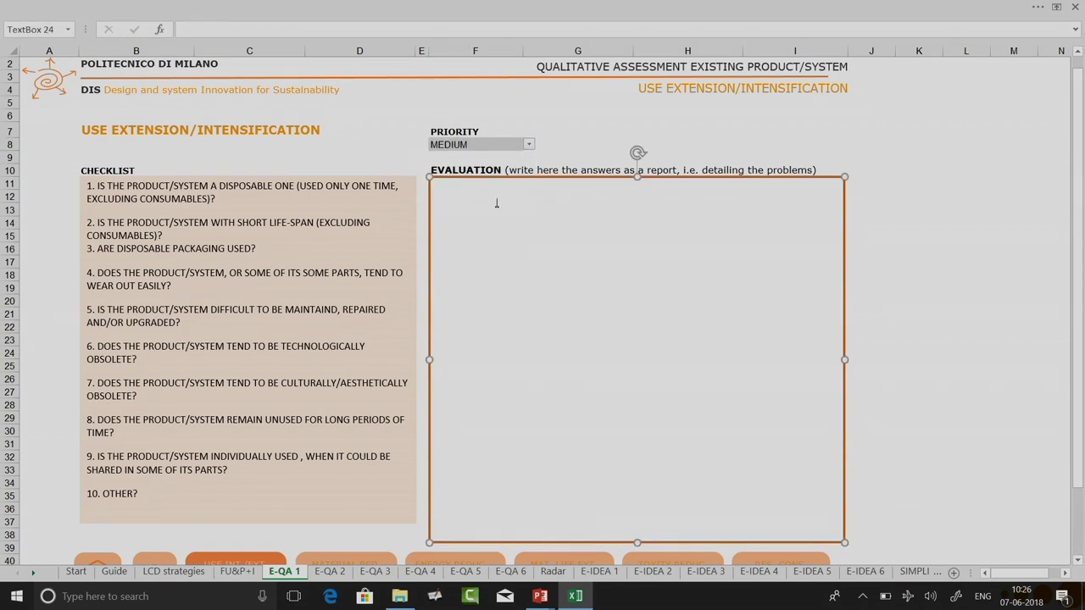
Step: Switch the Use Extension/Intensification priority to LOW and back to MEDIUM, checking the strategy's priority label below the checklist
{"action": "left_click", "coordinate": [527, 146]}
{"action": "left_click", "coordinate": [459, 166]}
{"action": "scroll", "coordinate": [678, 467], "scroll_direction": "down", "scroll_amount": 2}
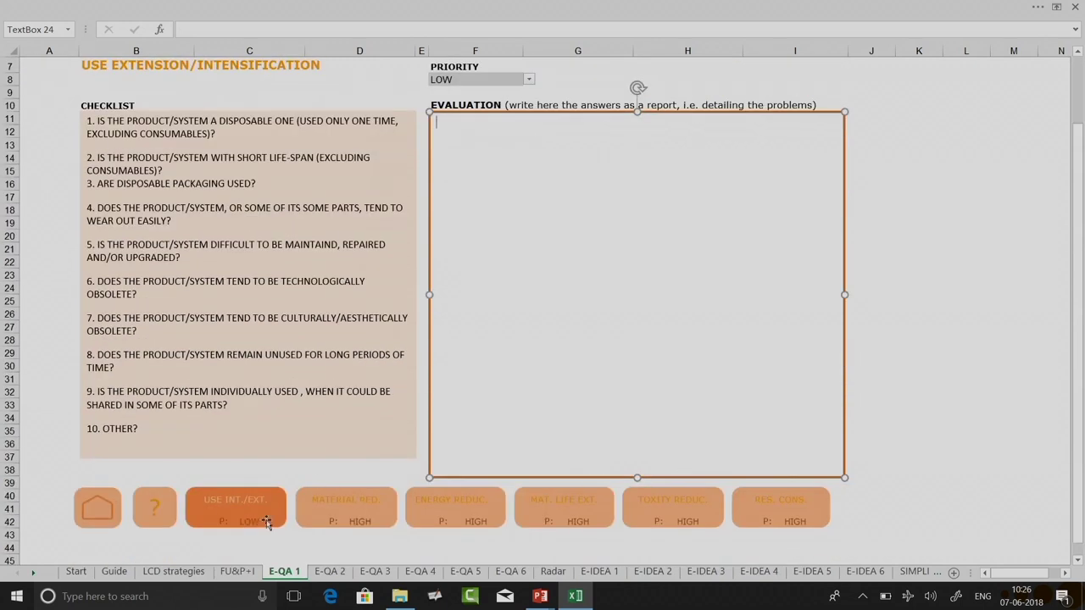
{"action": "left_click", "coordinate": [231, 516]}
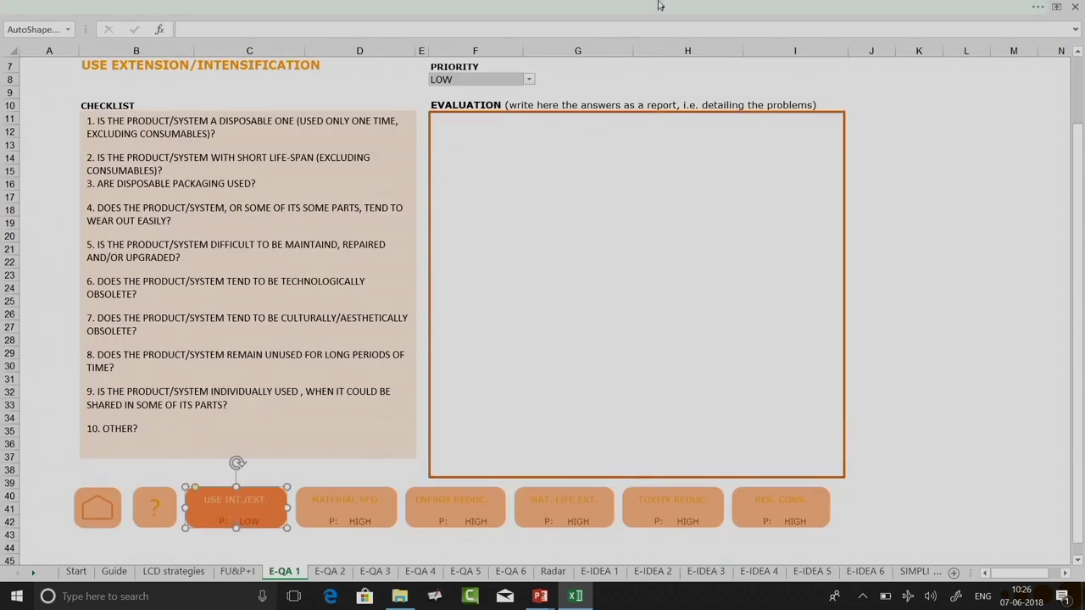
{"action": "left_click", "coordinate": [528, 79]}
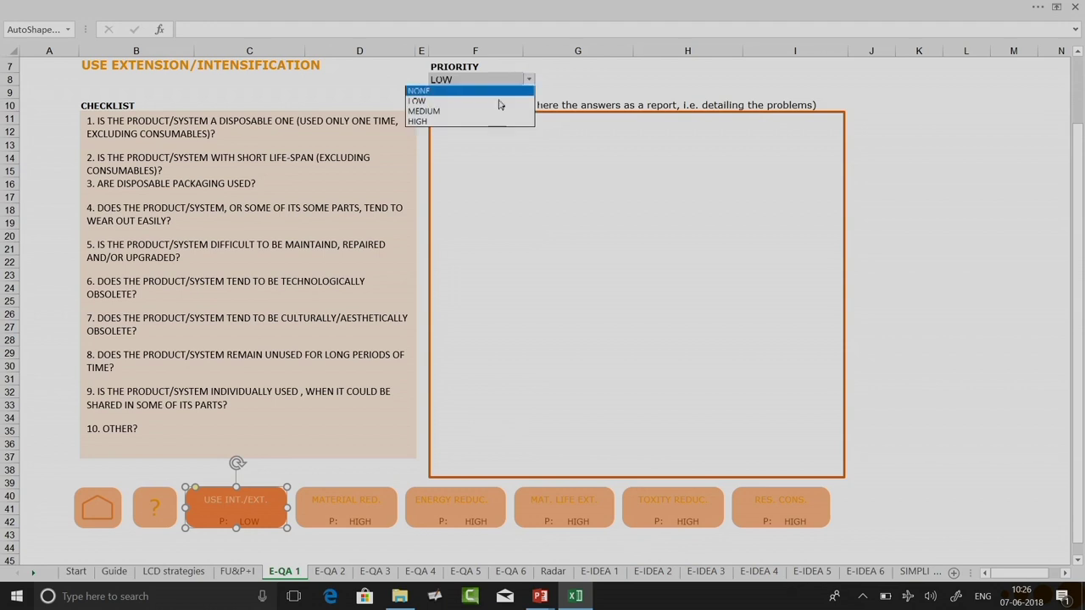
{"action": "left_click", "coordinate": [436, 112]}
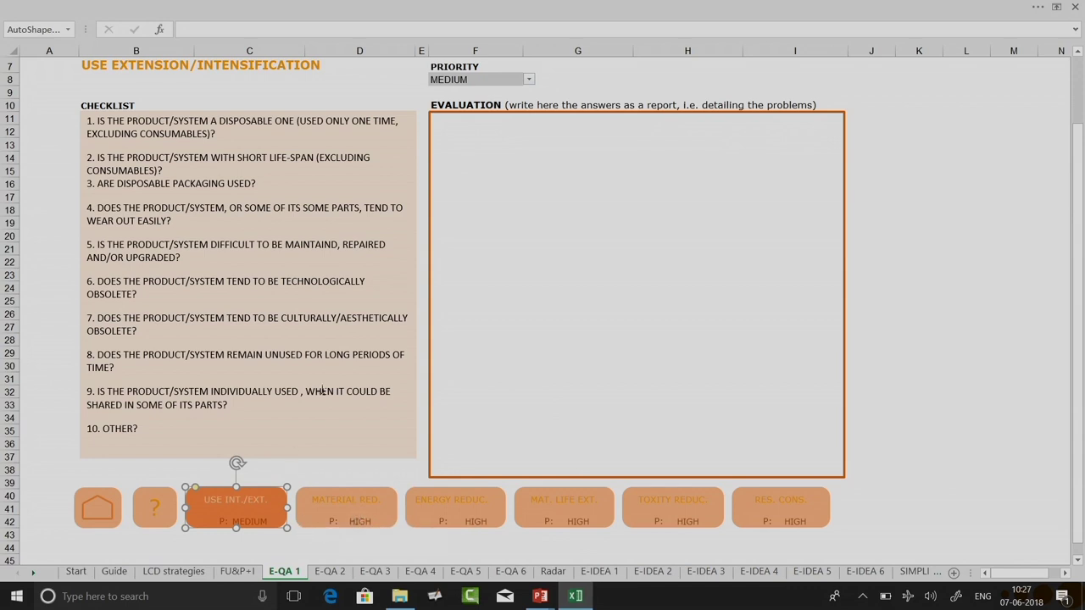
Step: View the Material Consumption Reduction assessment and return to the Use Extension/Intensification assessment
{"action": "scroll", "coordinate": [325, 390], "scroll_direction": "up", "scroll_amount": 2}
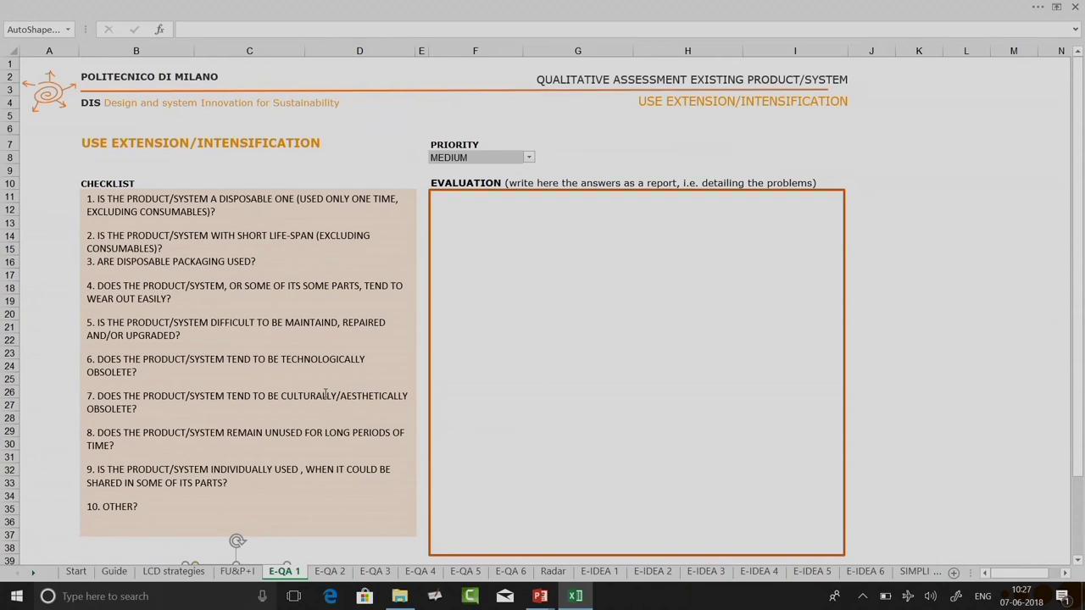
{"action": "left_click", "coordinate": [614, 79]}
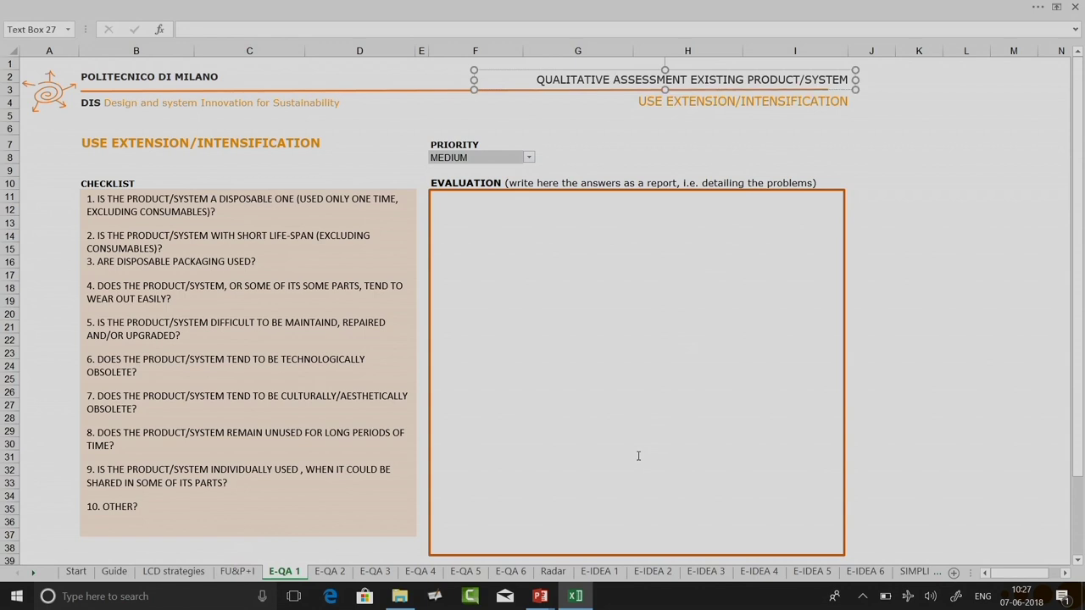
{"action": "scroll", "coordinate": [638, 456], "scroll_direction": "down", "scroll_amount": 2}
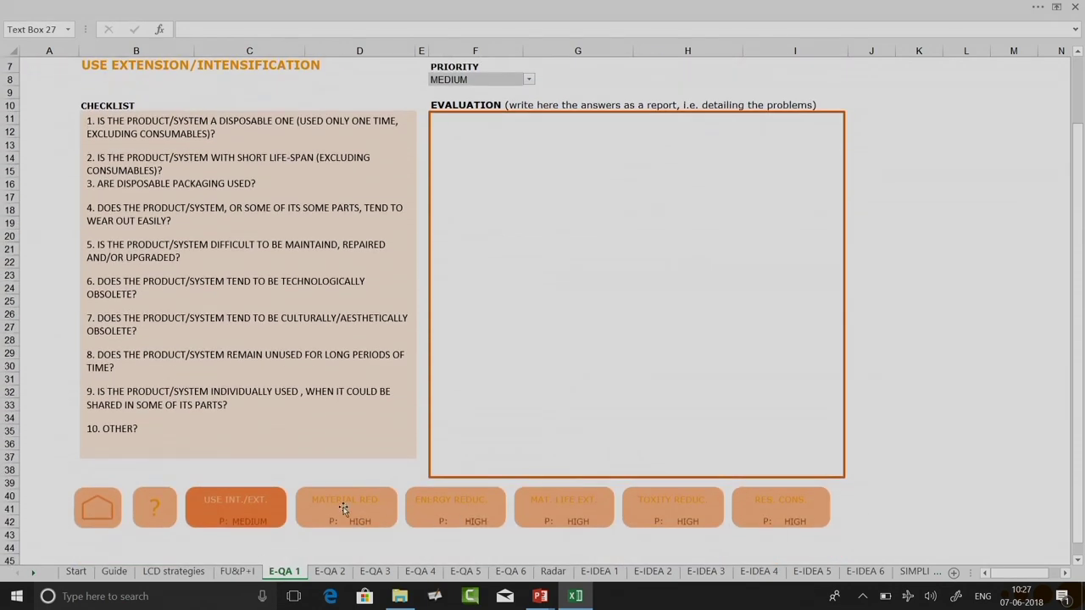
{"action": "left_click", "coordinate": [351, 546]}
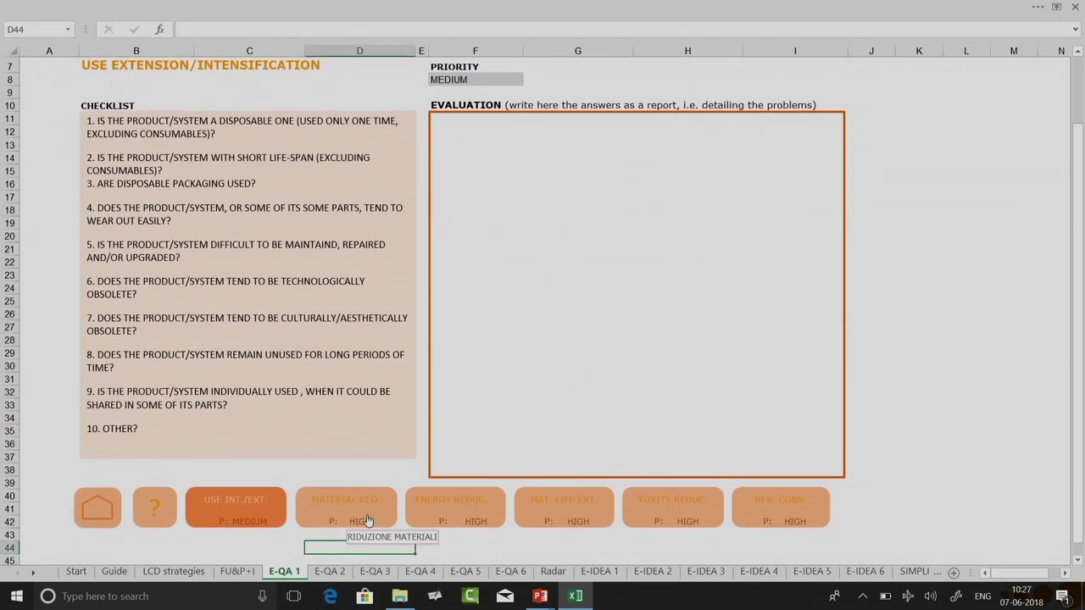
{"action": "left_click", "coordinate": [367, 519]}
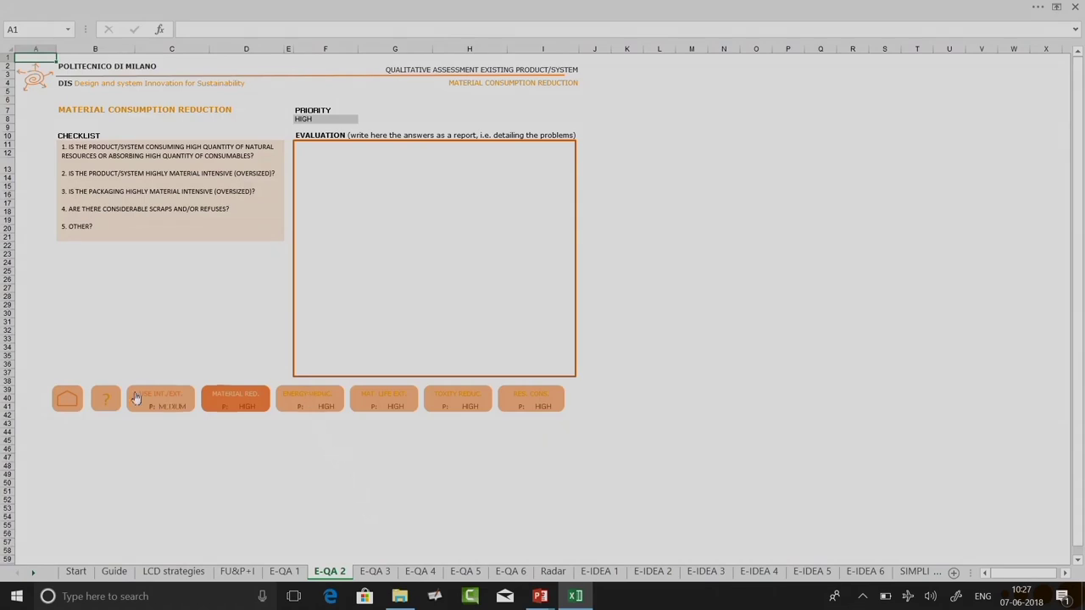
{"action": "left_click", "coordinate": [172, 407]}
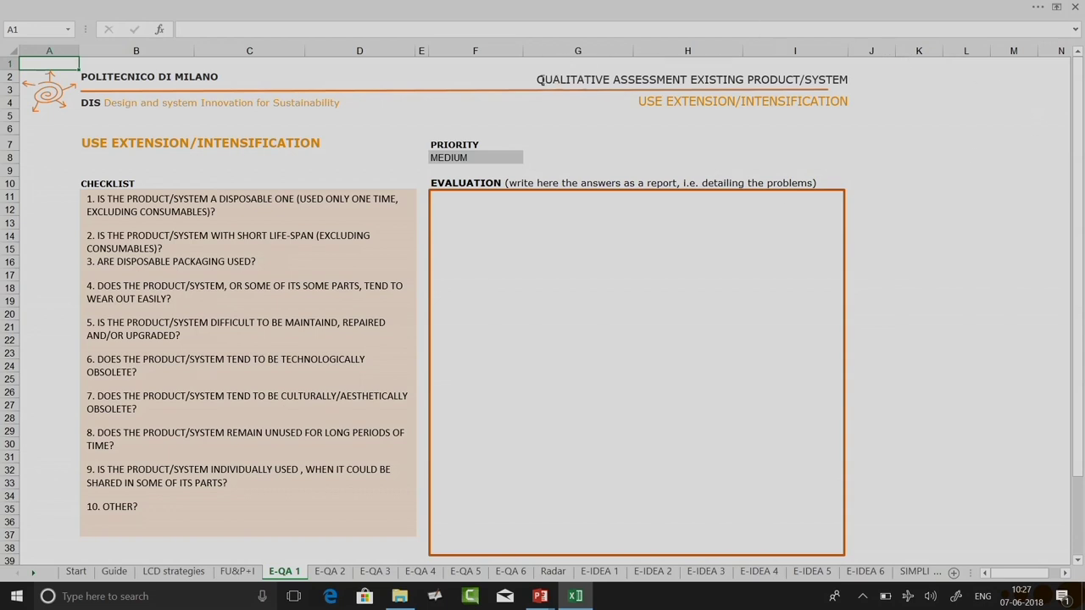
Step: Examine the first checklist question, which asks whether the product/system is a disposable one
{"action": "left_click", "coordinate": [141, 200]}
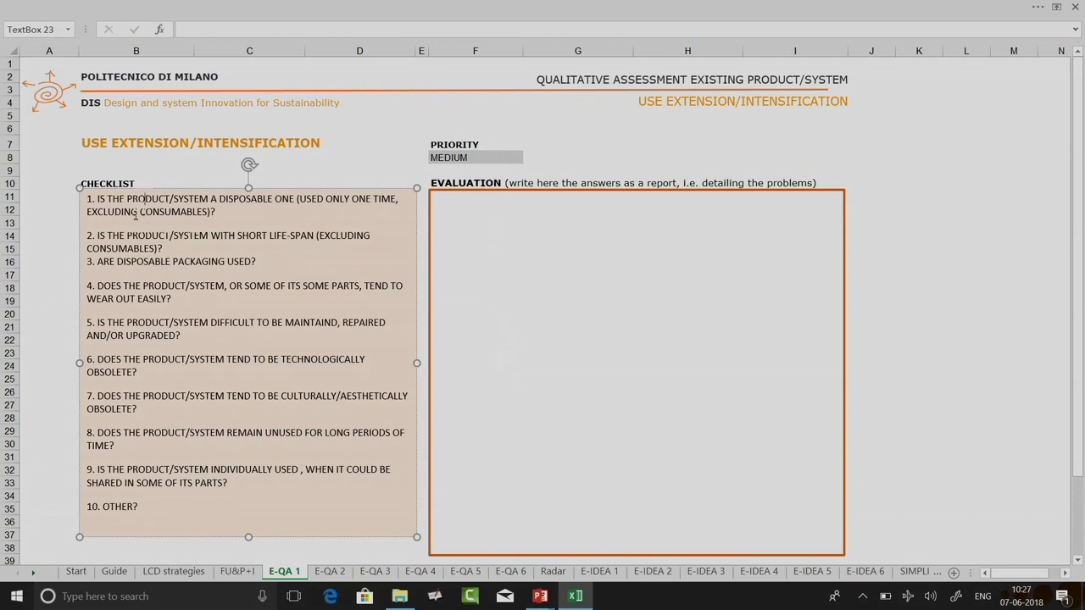
{"action": "left_click_drag", "start_coordinate": [99, 196], "coordinate": [224, 209]}
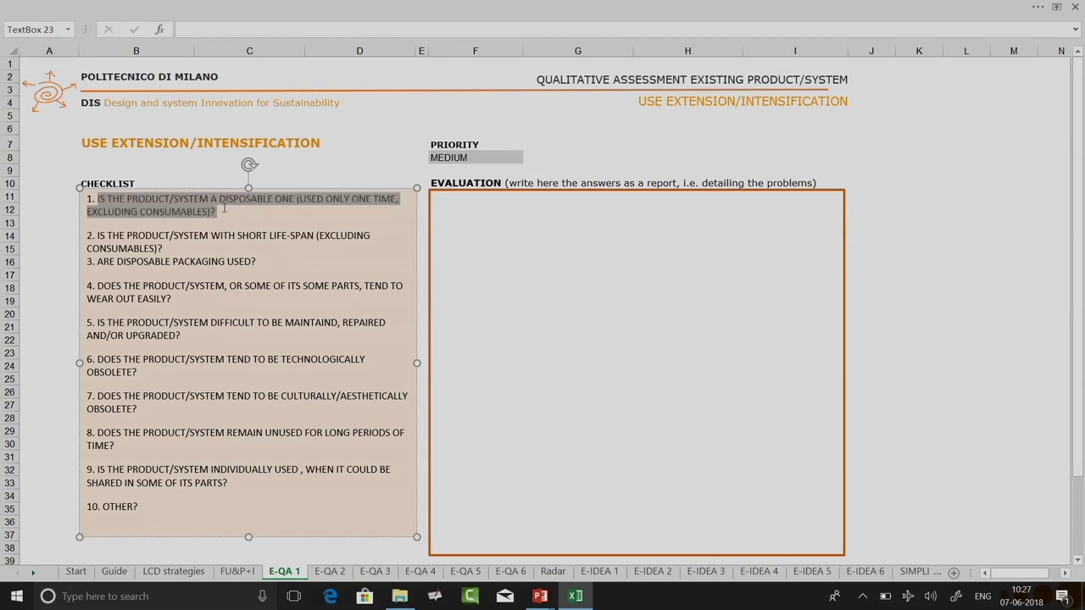
{"action": "left_click_drag", "start_coordinate": [224, 208], "coordinate": [224, 208]}
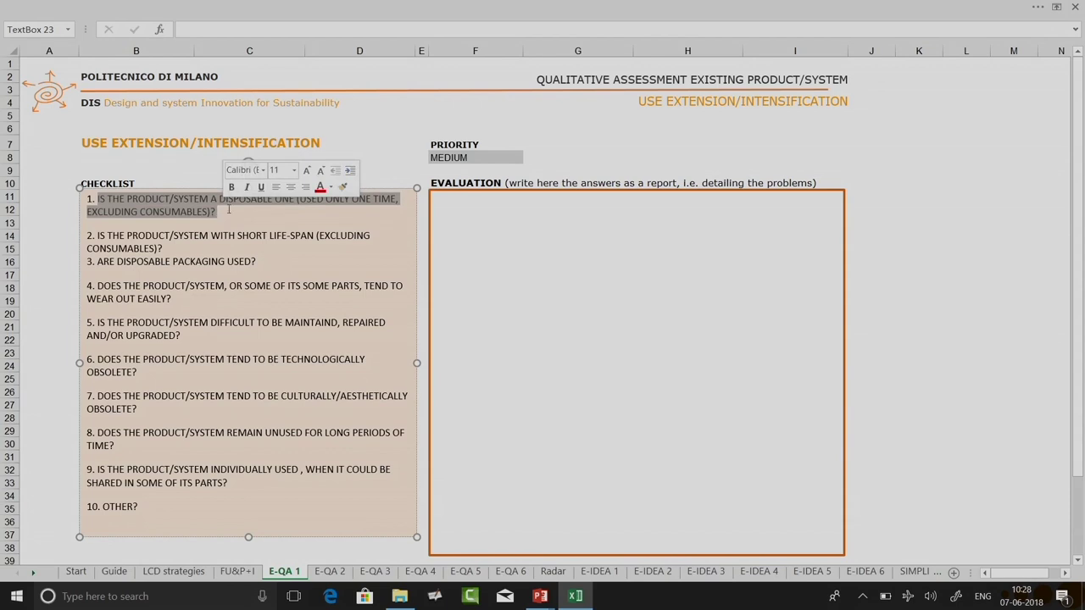
{"action": "left_click", "coordinate": [303, 214]}
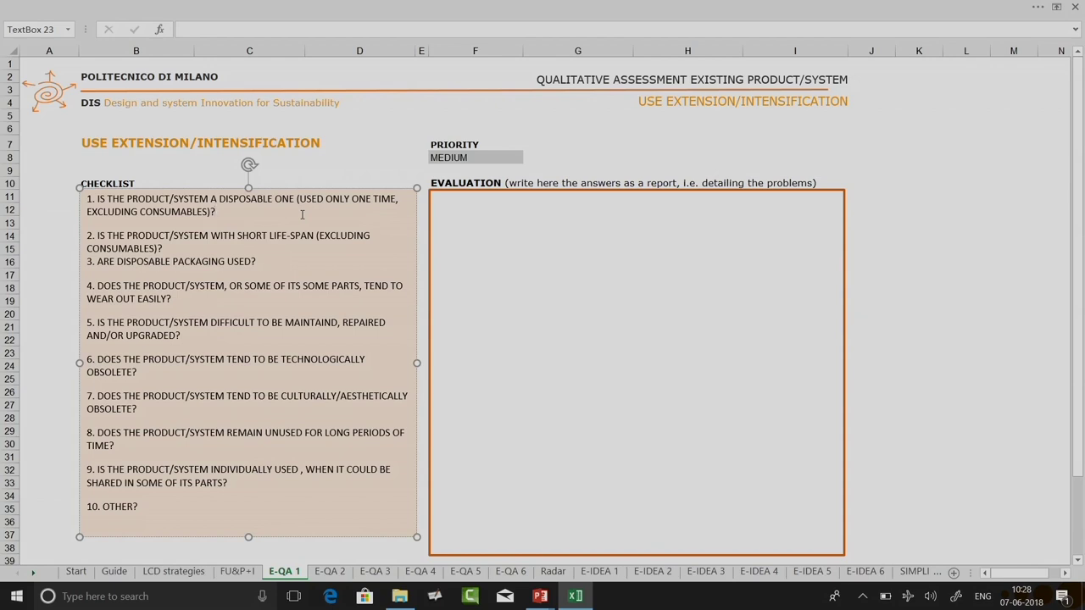
{"action": "left_click", "coordinate": [214, 212]}
{"action": "left_click_drag", "start_coordinate": [94, 199], "coordinate": [217, 214]}
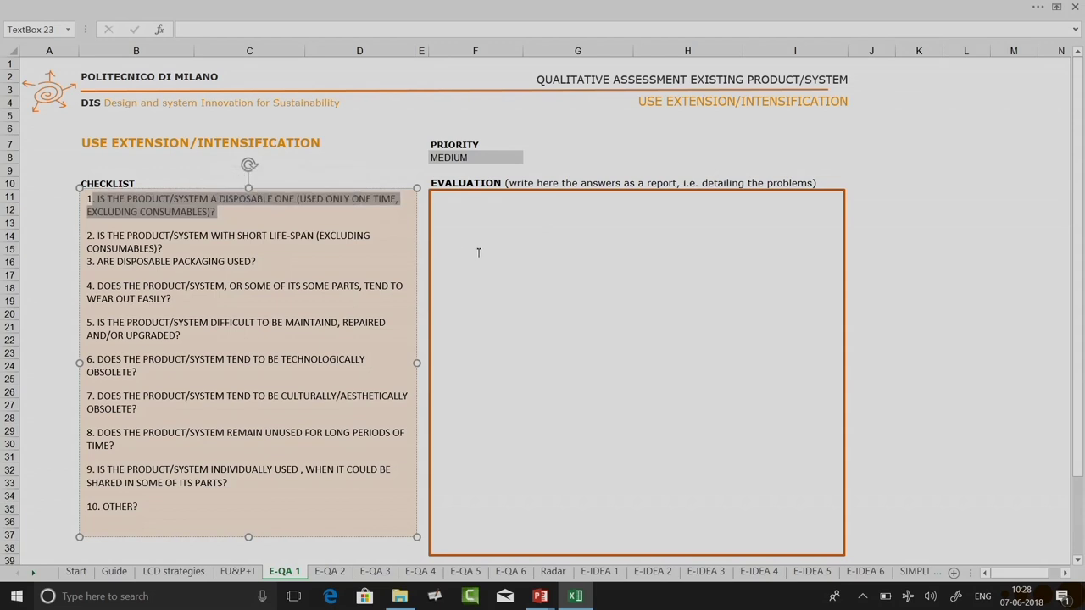
Step: Write in the evaluation box "Shampoo sachet is one time use product. After this the multi-layer packet is discarded."
{"action": "left_click", "coordinate": [475, 222]}
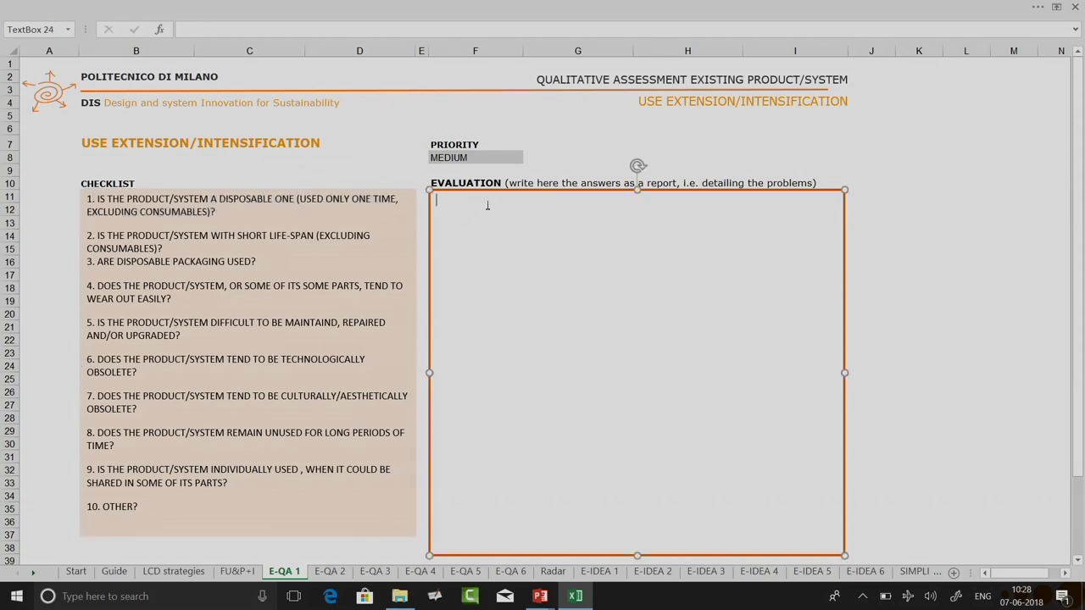
{"action": "type", "text": "Shampoo sachet is one t"}
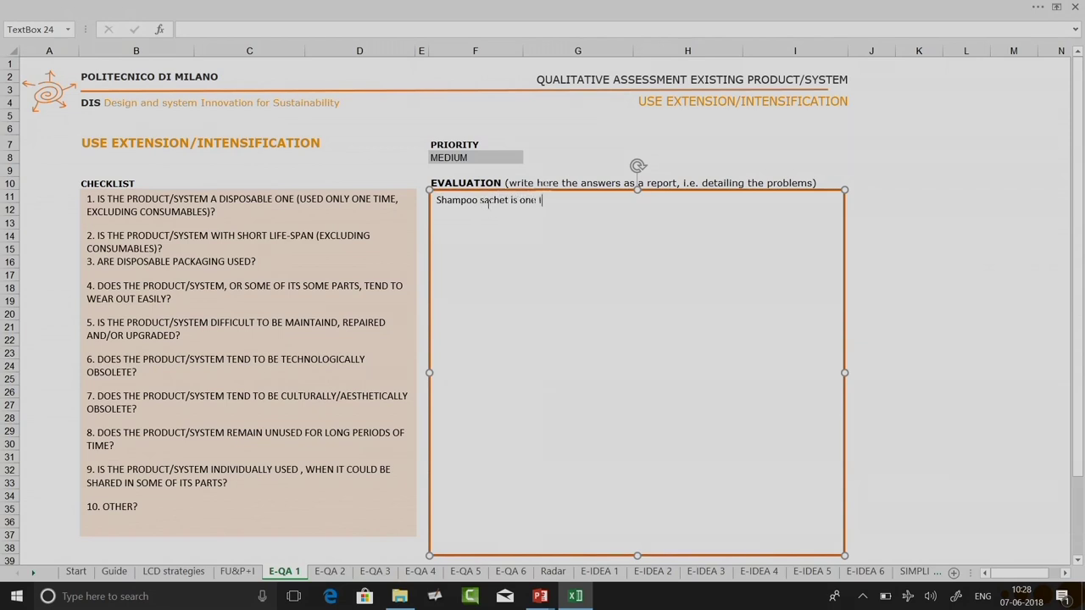
{"action": "type", "text": "ime use product. After this the "}
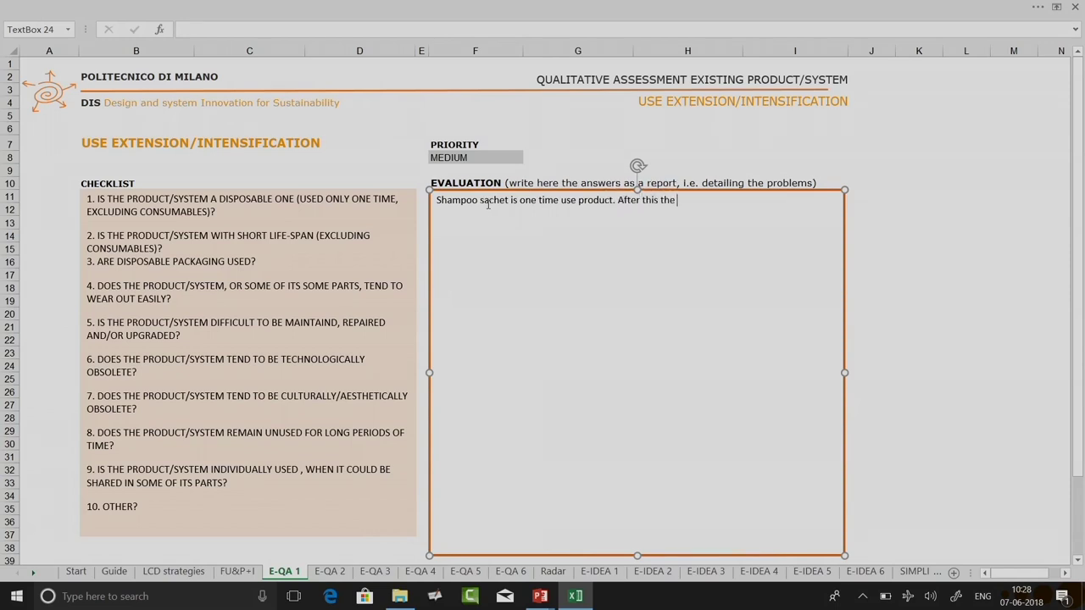
{"action": "type", "text": "multi-layer packet is discarded."}
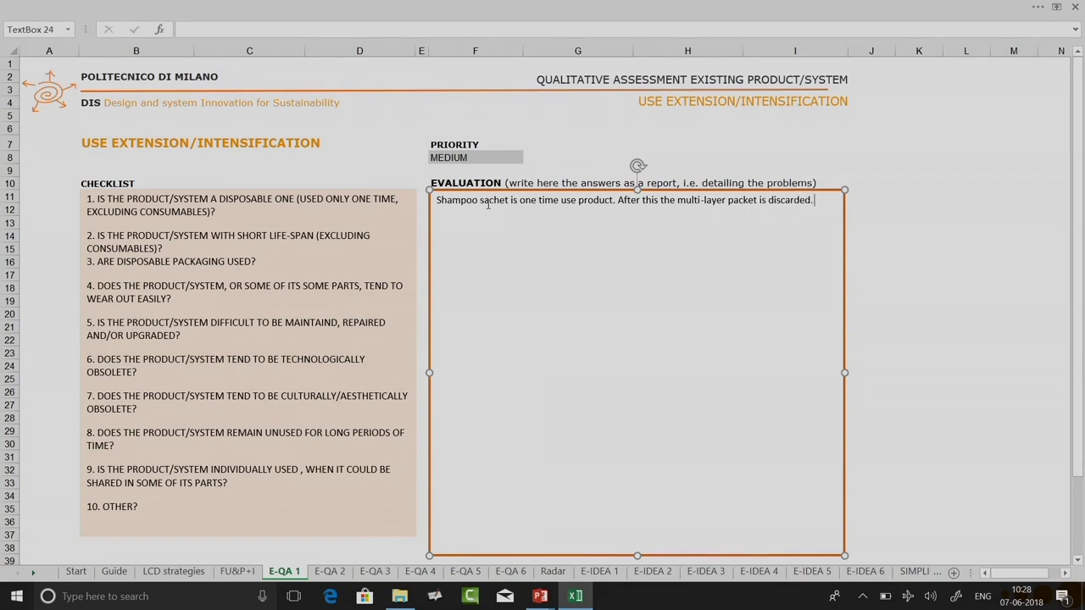
Step: Add to the evaluation "The multi-layer packet cannot be recycled because it is not profitable enough to separate the layers. Also collection is a challenge."
{"action": "type", "text": " The multi-layer packet can"}
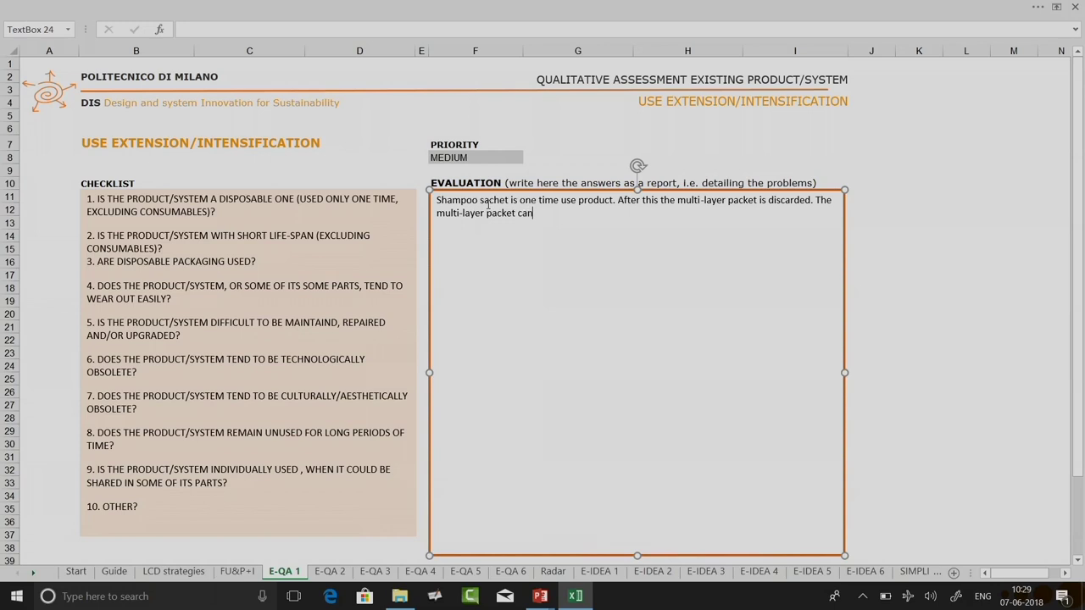
{"action": "type", "text": "not be recycled because it is"}
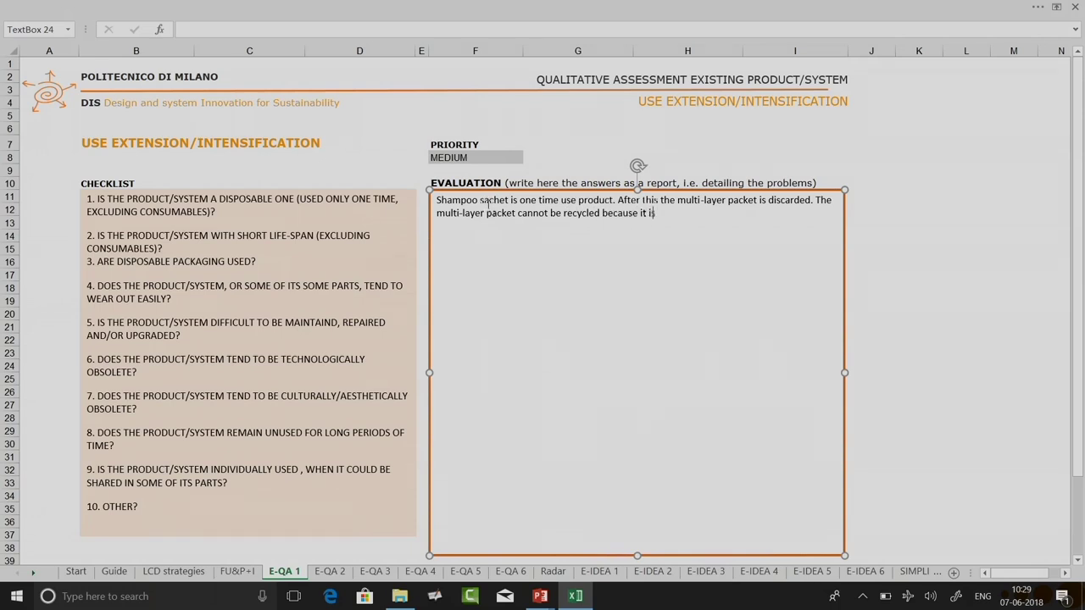
{"action": "type", "text": " not profitable enough to sepa"}
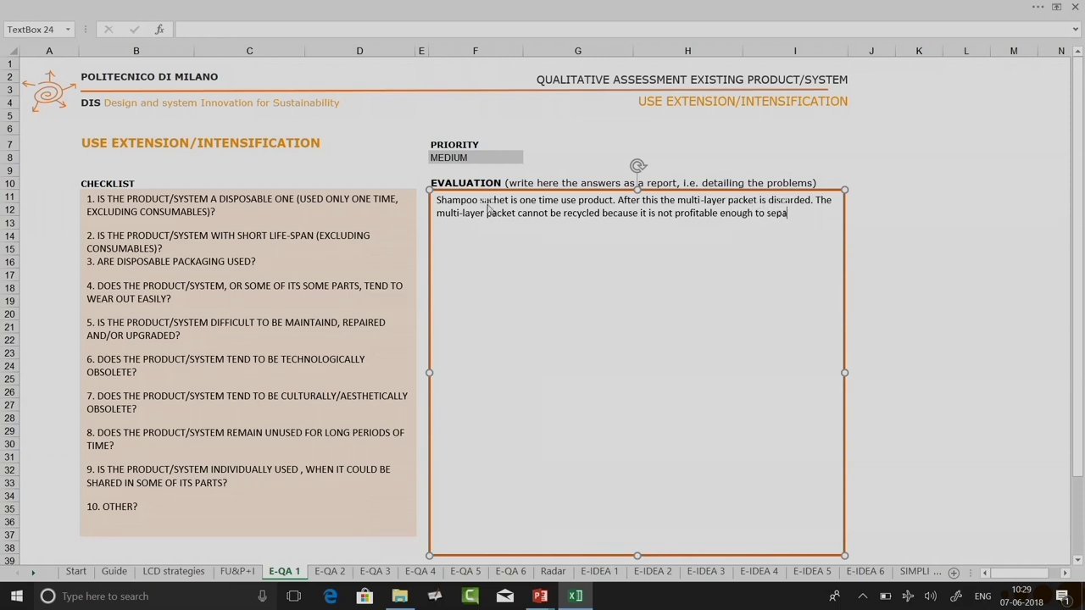
{"action": "type", "text": "rate the "}
{"action": "type", "text": "layers"}
{"action": "type", "text": ". Also co"}
{"action": "type", "text": "ll"}
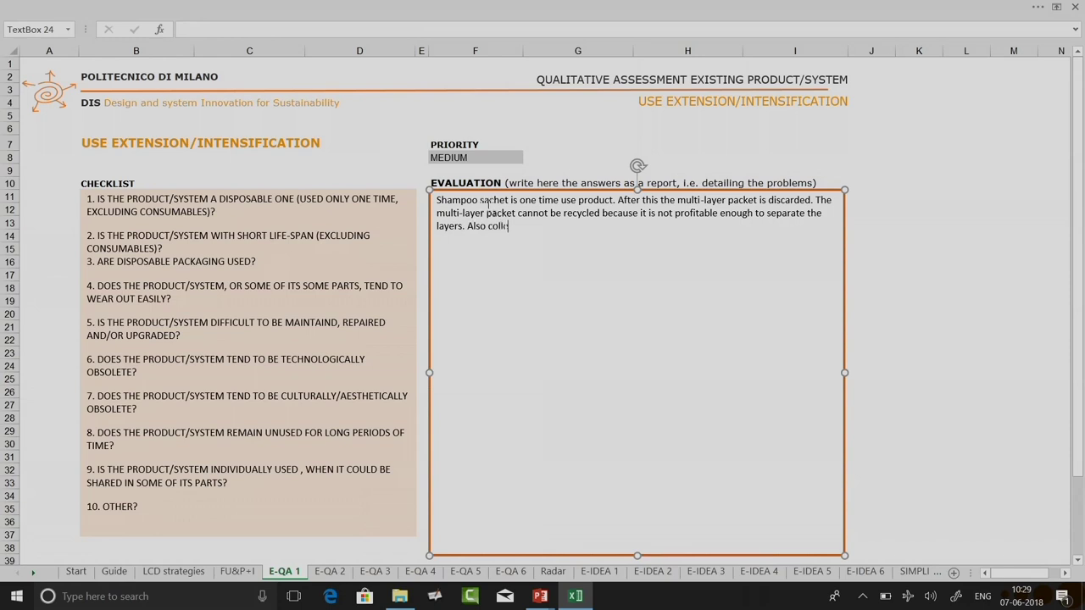
{"action": "type", "text": "ection is a challenge."}
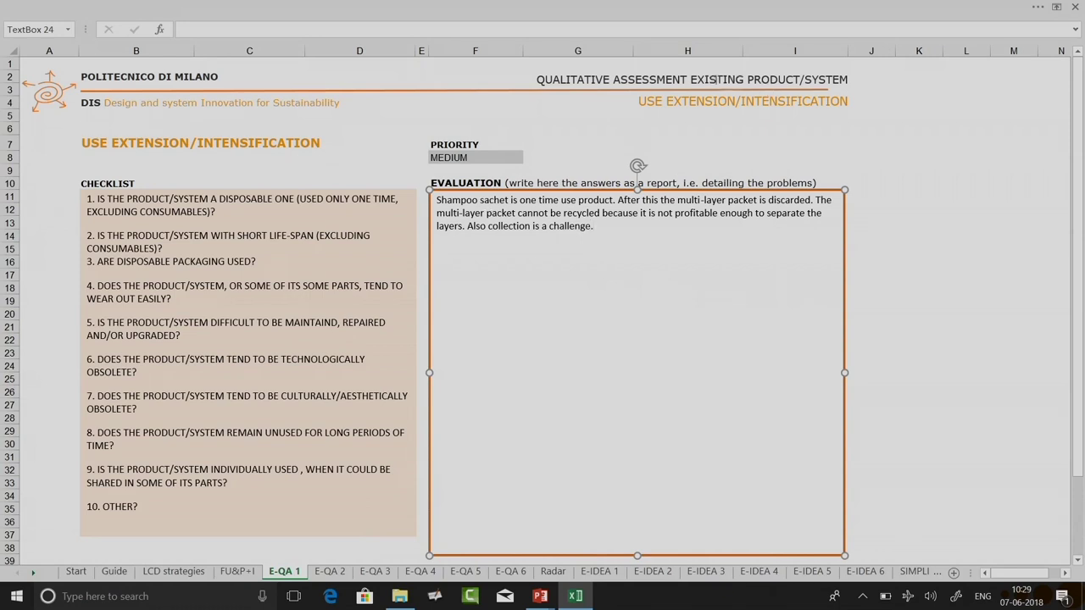
Step: Review the life cycle design strategies on resource consumption reduction, material life extension and toxicity reduction
{"action": "left_click", "coordinate": [173, 571]}
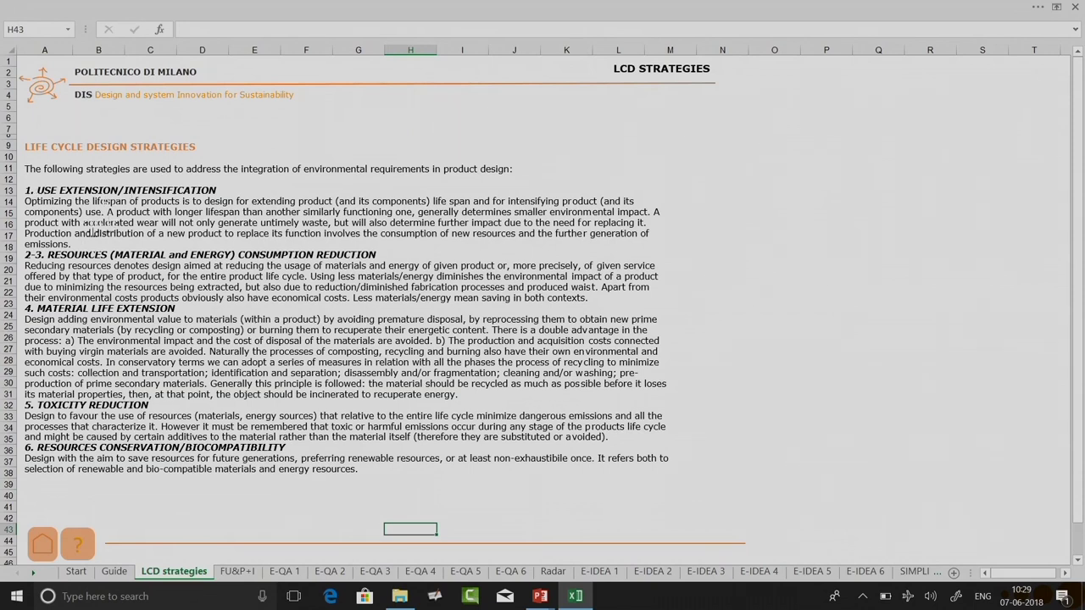
{"action": "left_click_drag", "start_coordinate": [48, 253], "coordinate": [261, 250]}
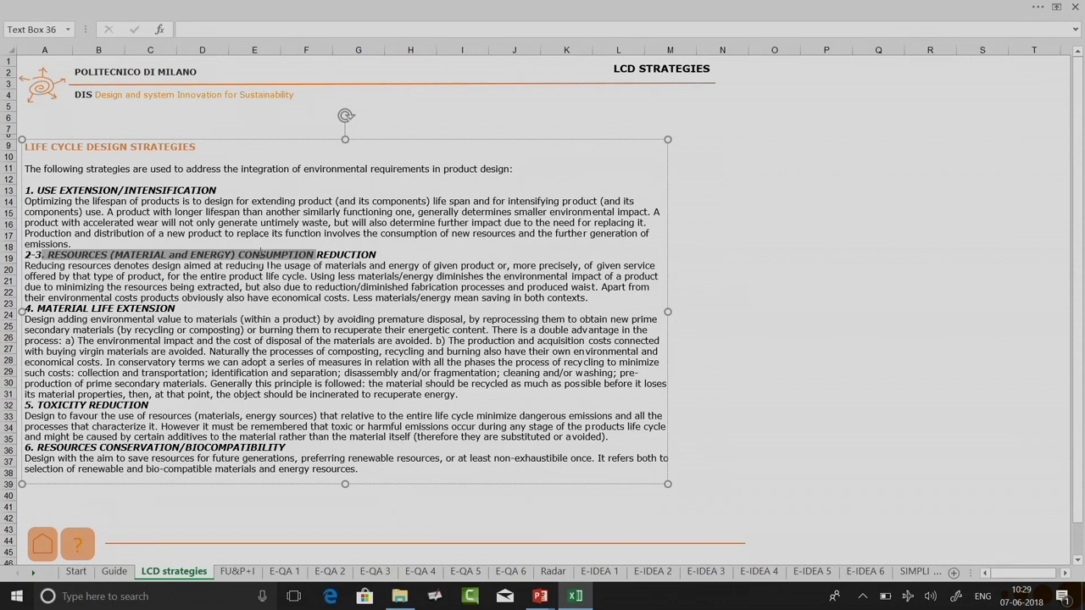
{"action": "left_click_drag", "start_coordinate": [25, 307], "coordinate": [155, 319]}
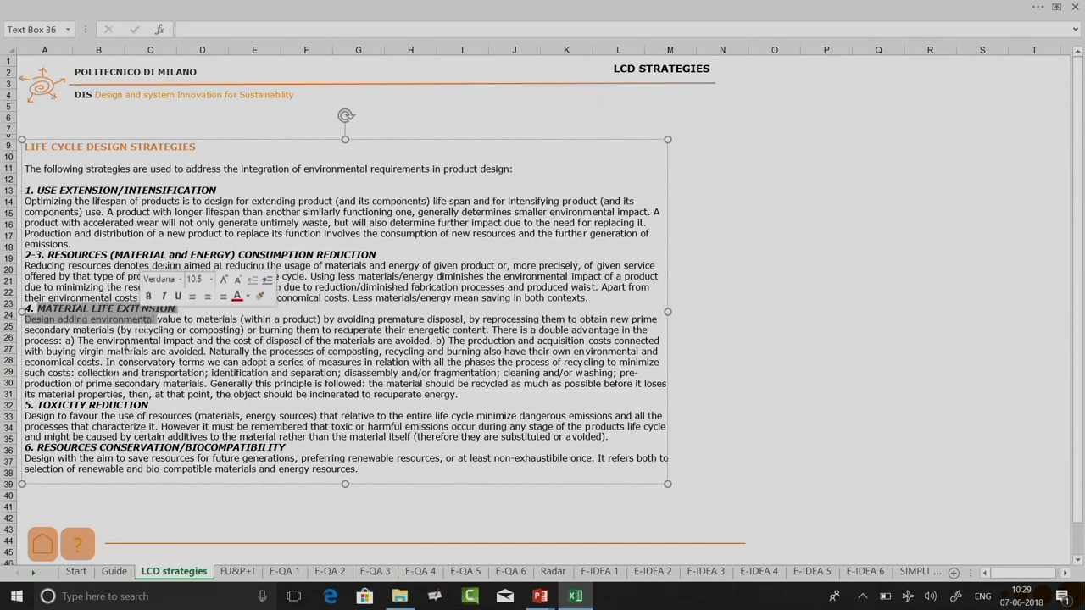
{"action": "left_click", "coordinate": [37, 405]}
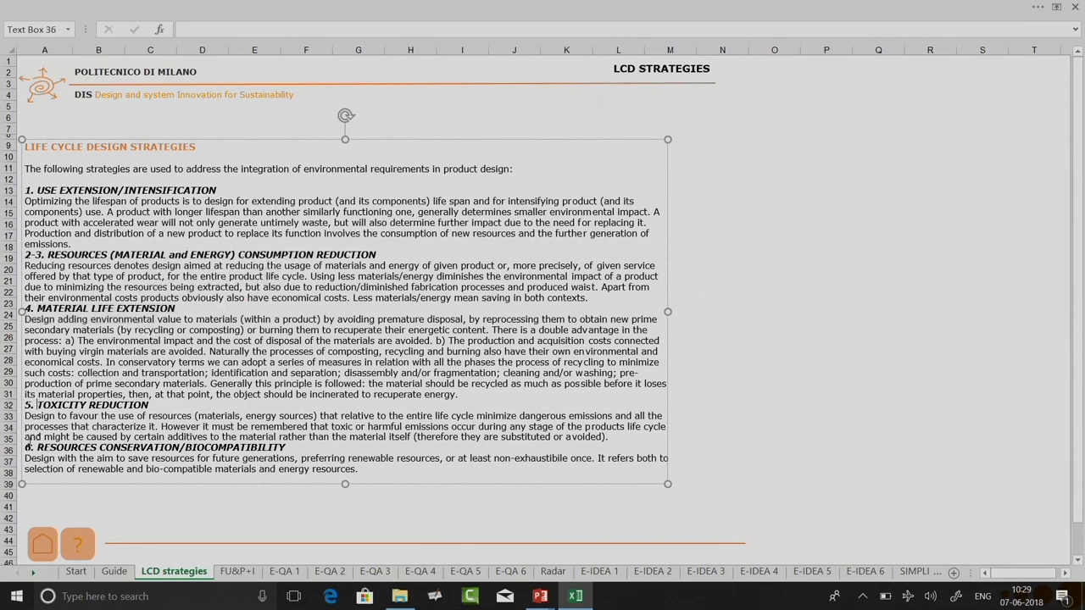
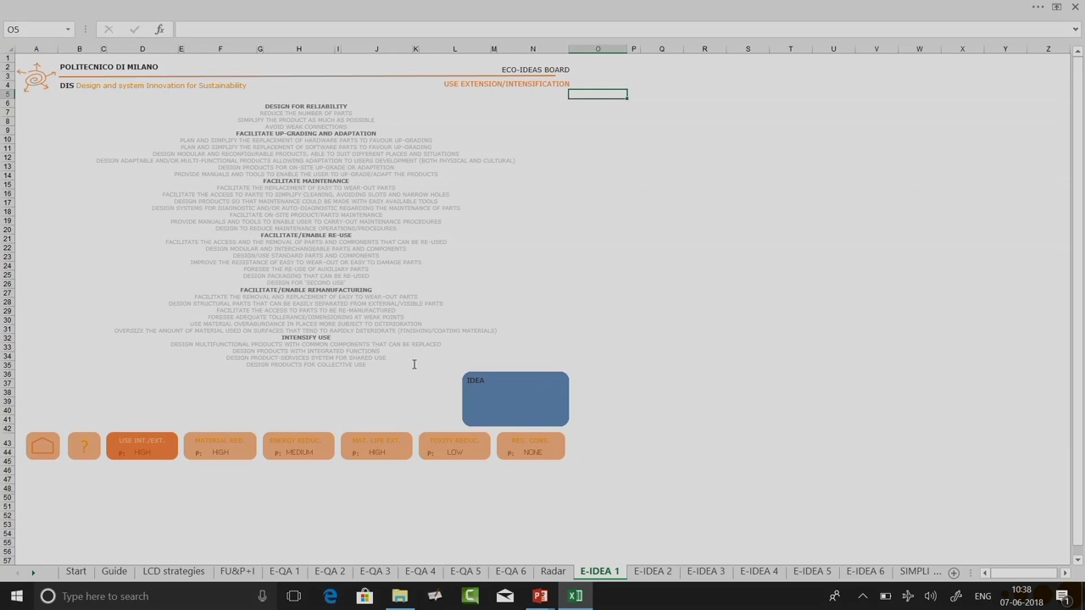
Step: Examine the design guidelines, idea note and strategy priorities on the Use Extension/Intensification eco-ideas board
{"action": "scroll", "coordinate": [68, 444], "scroll_direction": "up", "scroll_amount": 10, "text": "ctrl"}
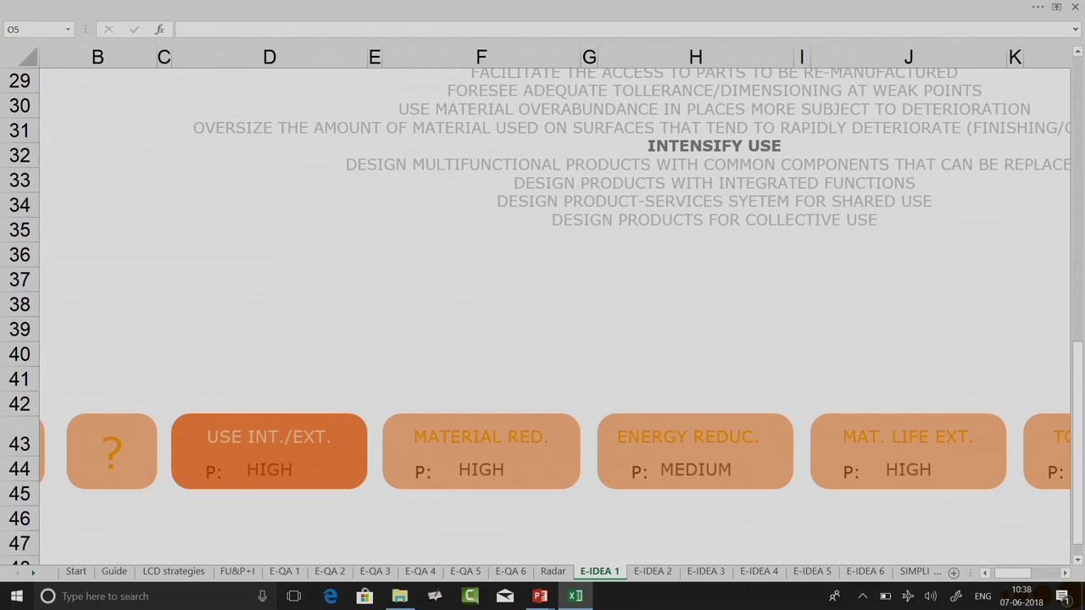
{"action": "scroll", "coordinate": [543, 305], "scroll_direction": "up", "scroll_amount": 3}
{"action": "scroll", "coordinate": [542, 305], "scroll_direction": "right", "scroll_amount": 5}
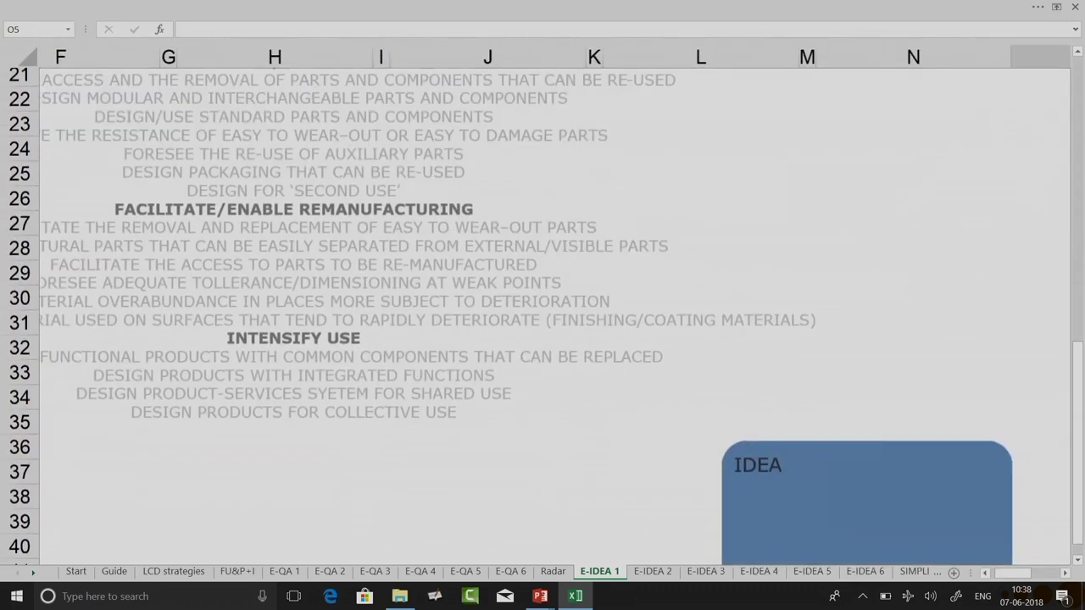
{"action": "scroll", "coordinate": [542, 305], "scroll_direction": "down", "scroll_amount": 2}
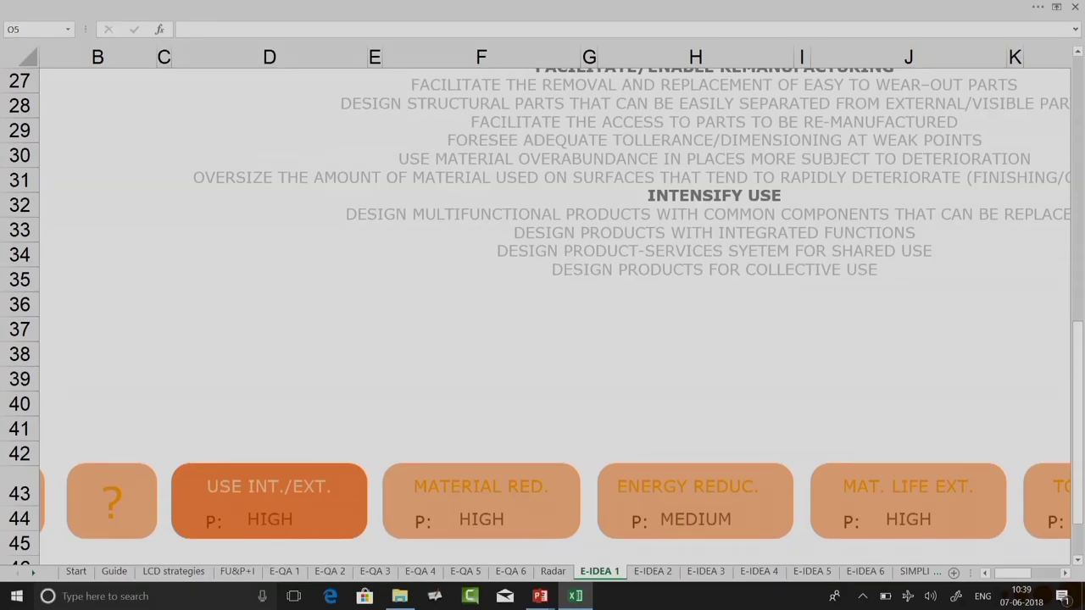
{"action": "scroll", "coordinate": [542, 305], "scroll_direction": "down", "scroll_amount": 5}
{"action": "scroll", "coordinate": [543, 306], "scroll_direction": "up", "scroll_amount": 5}
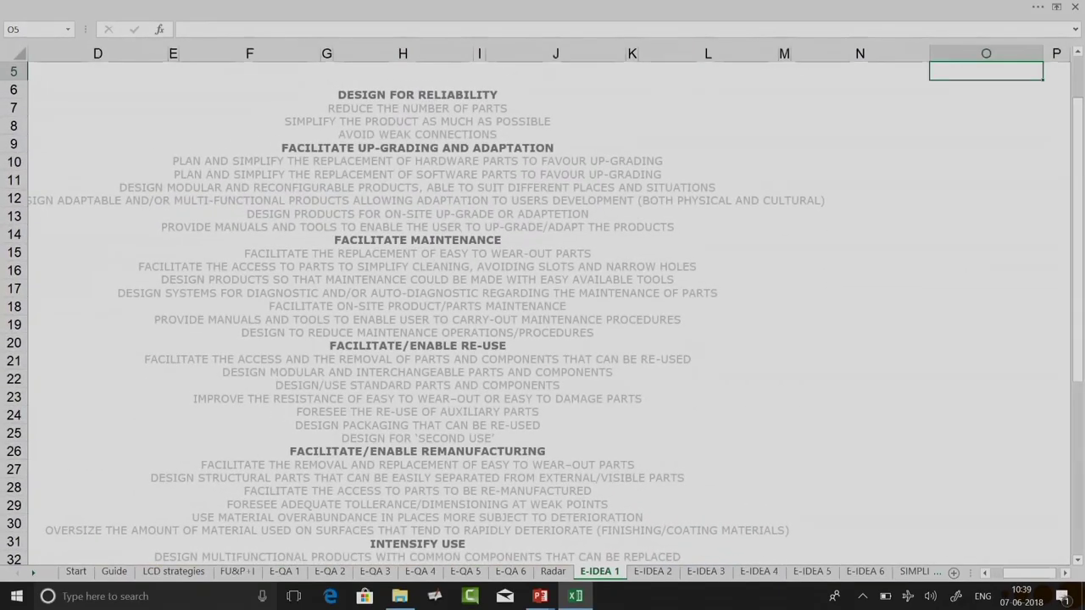
Step: Compare the shampoo sachet evaluation for Use Extension/Intensification with the guidelines on the matching eco-ideas board
{"action": "left_click", "coordinate": [285, 572]}
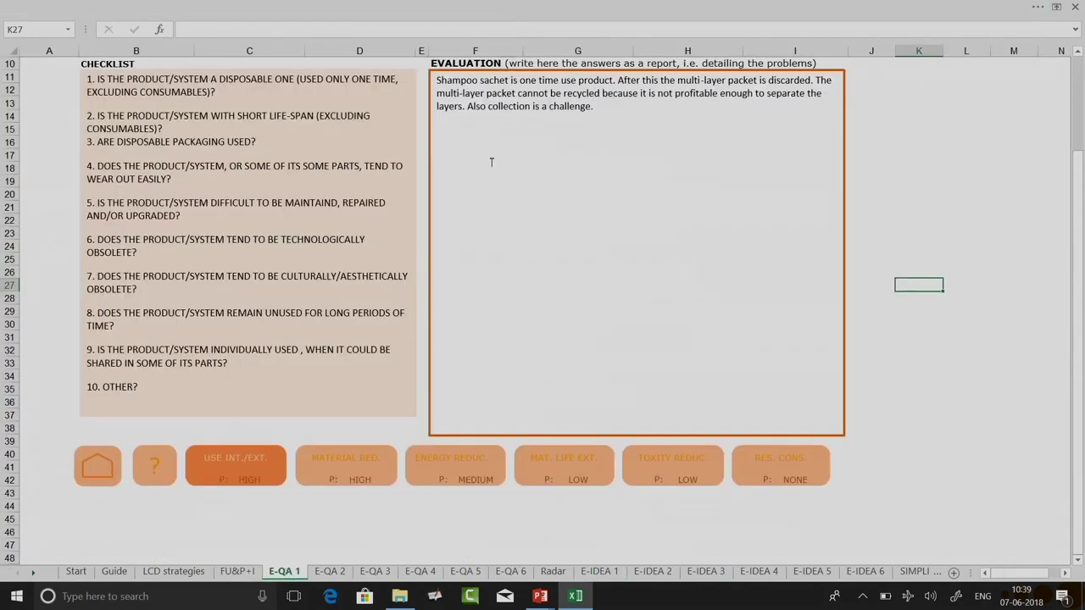
{"action": "scroll", "coordinate": [493, 161], "scroll_direction": "up", "scroll_amount": 3}
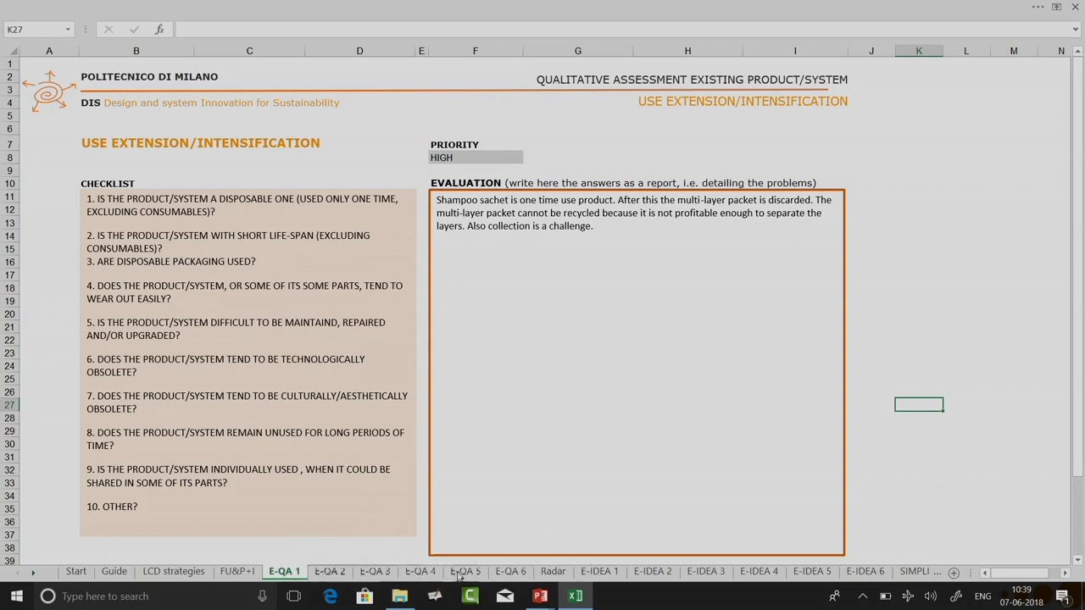
{"action": "left_click", "coordinate": [598, 573]}
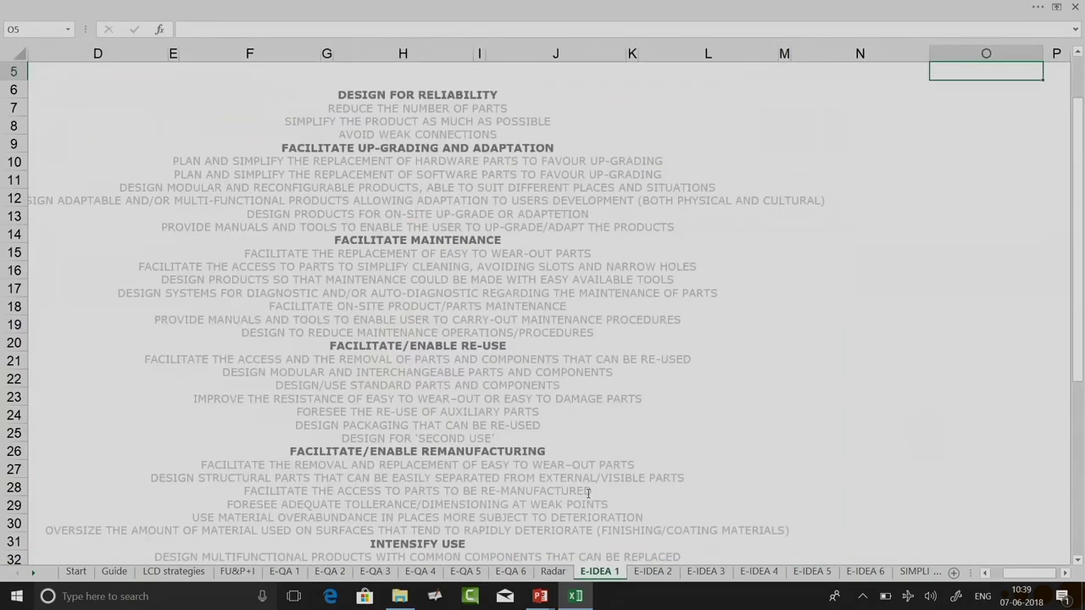
{"action": "scroll", "coordinate": [589, 492], "scroll_direction": "down", "scroll_amount": 7}
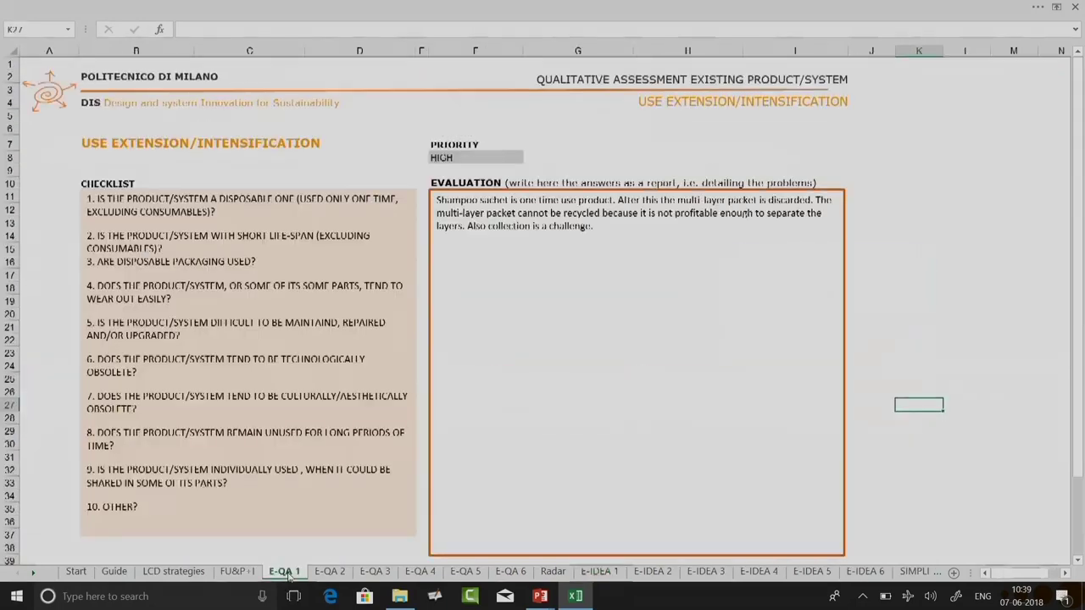
{"action": "left_click", "coordinate": [288, 572]}
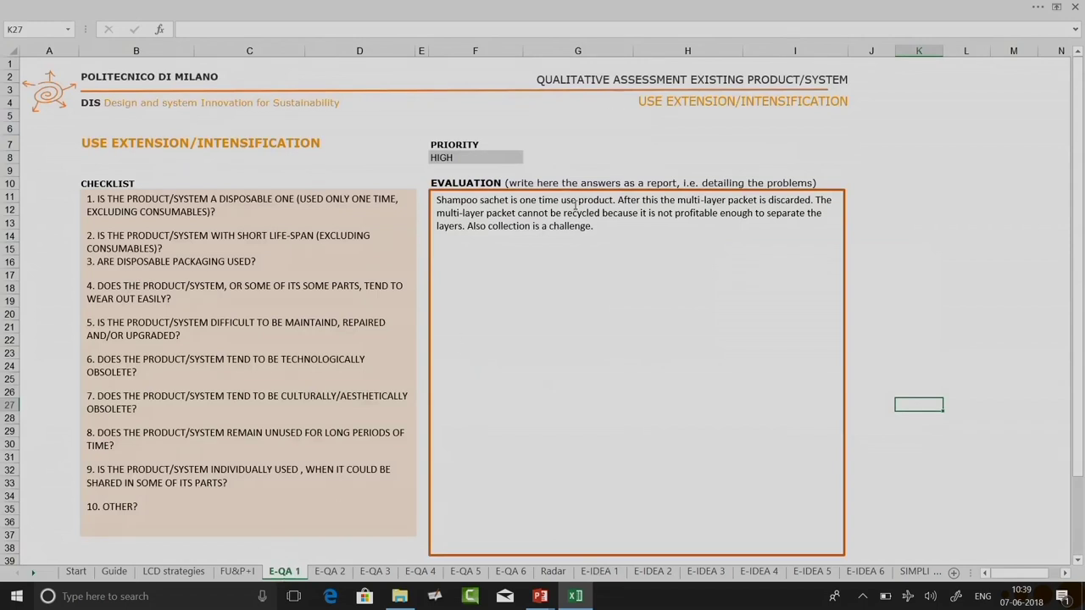
{"action": "left_click", "coordinate": [610, 574]}
{"action": "scroll", "coordinate": [818, 107], "scroll_direction": "up", "scroll_amount": 5}
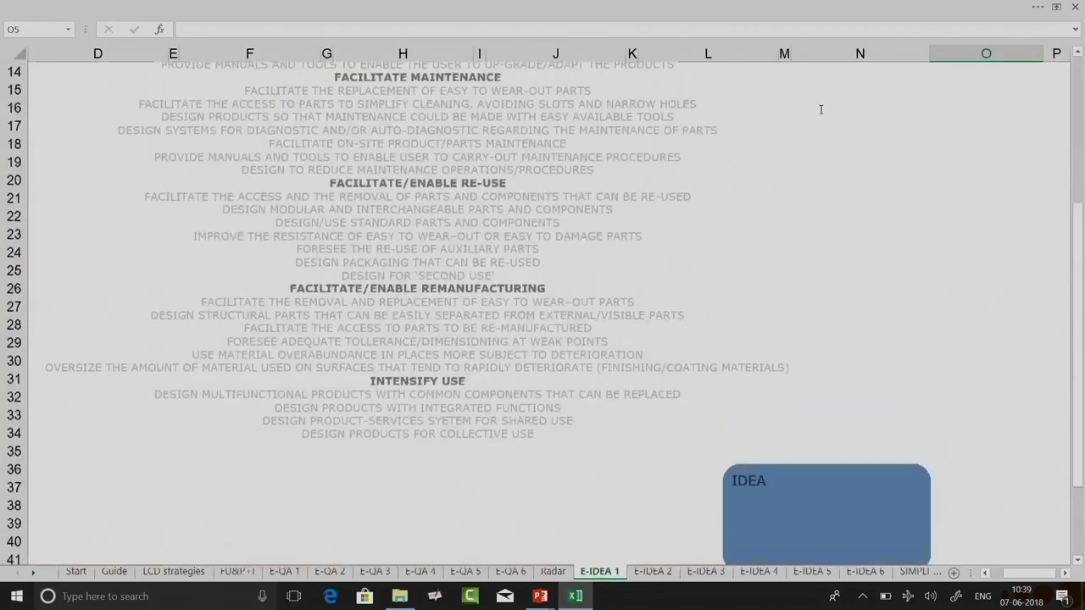
{"action": "scroll", "coordinate": [821, 109], "scroll_direction": "up", "scroll_amount": 4}
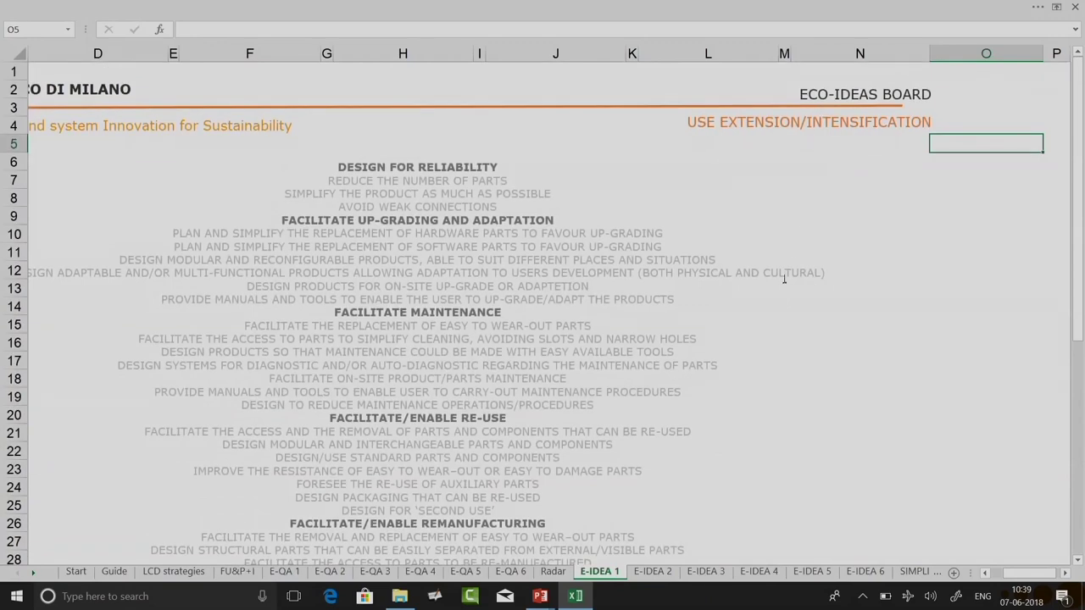
Step: Check the Use Extension/Intensification and Material Consumption Reduction assessments, finishing on the Use Extension/Intensification one
{"action": "left_click", "coordinate": [285, 572]}
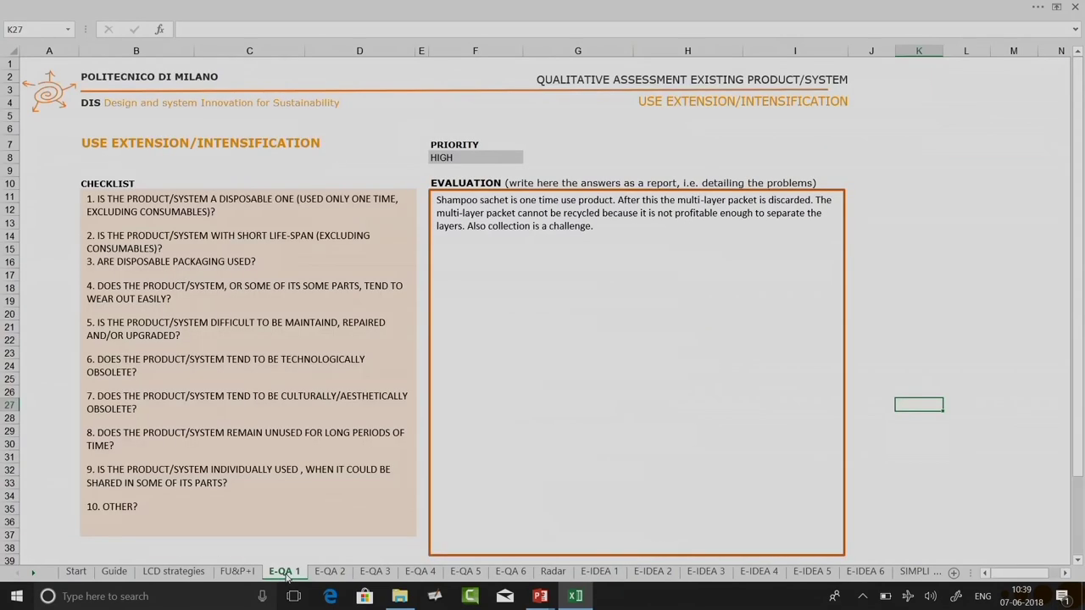
{"action": "left_click", "coordinate": [330, 572]}
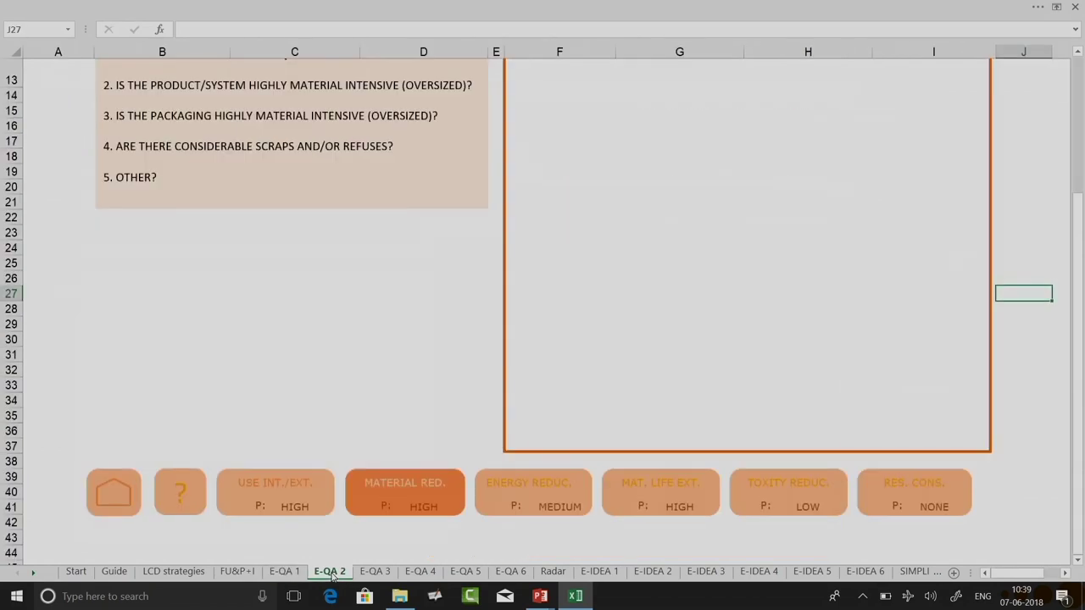
{"action": "left_click", "coordinate": [285, 572]}
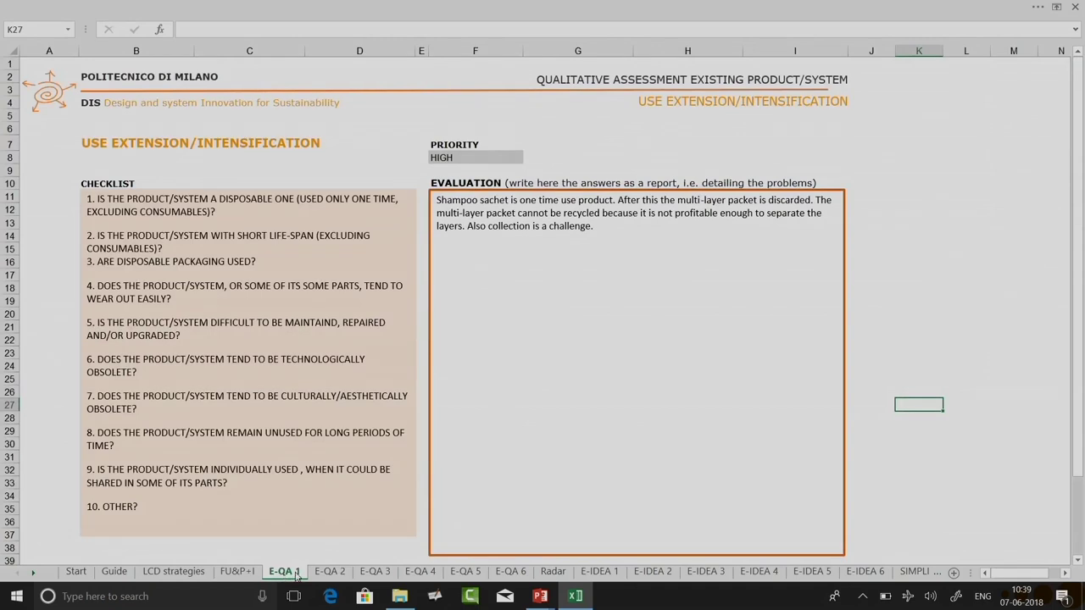
Step: Label the blue idea note on the Use Extension/Intensification eco-ideas board "IDEA 1:"
{"action": "left_click", "coordinate": [592, 572]}
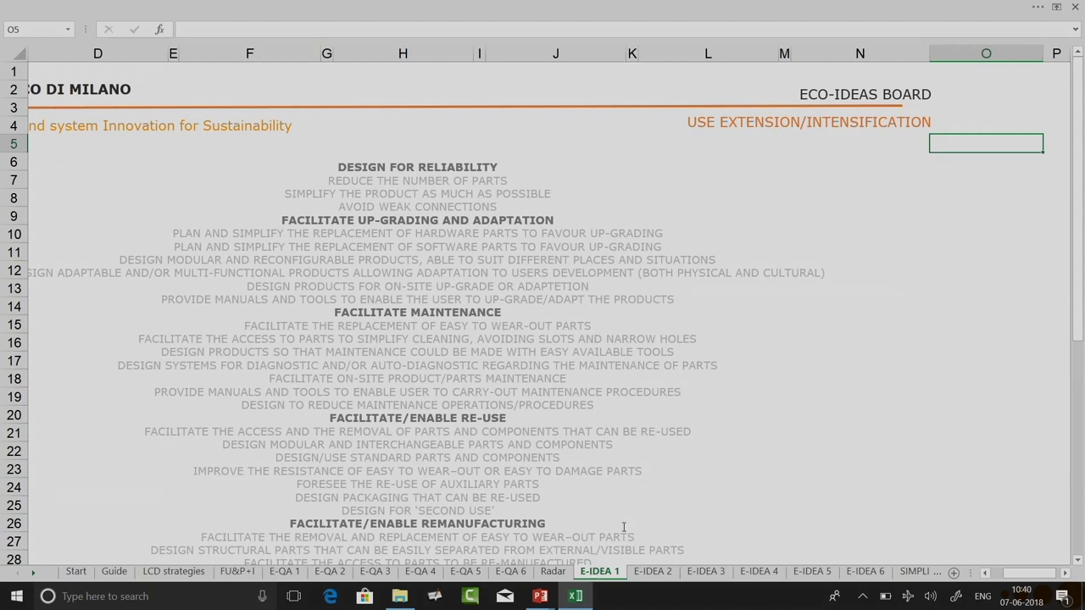
{"action": "scroll", "coordinate": [289, 117], "scroll_direction": "down", "scroll_amount": 5}
{"action": "left_click", "coordinate": [534, 398]}
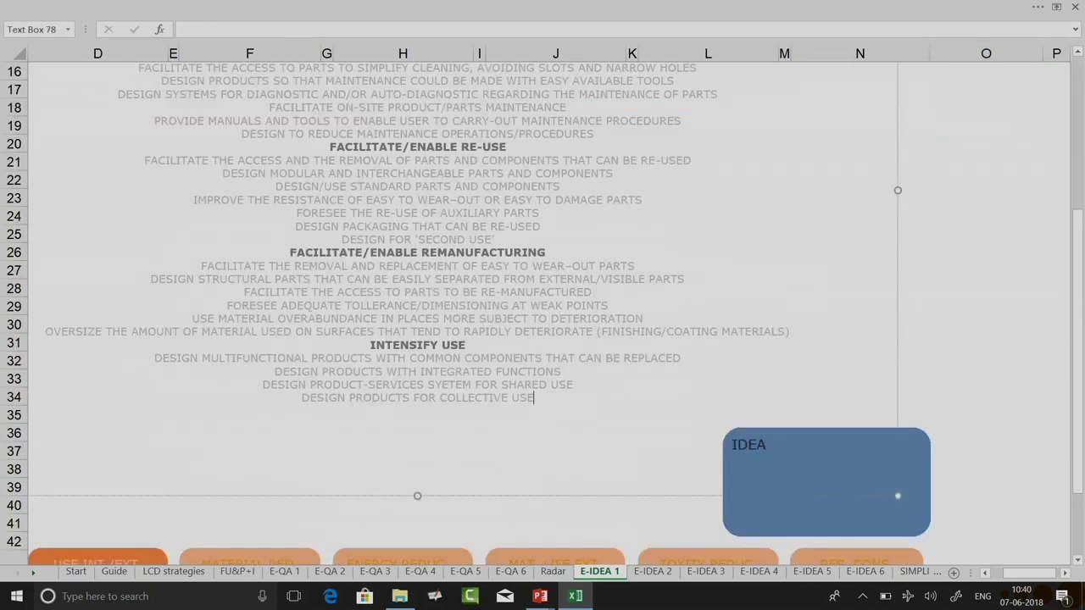
{"action": "left_click", "coordinate": [771, 511]}
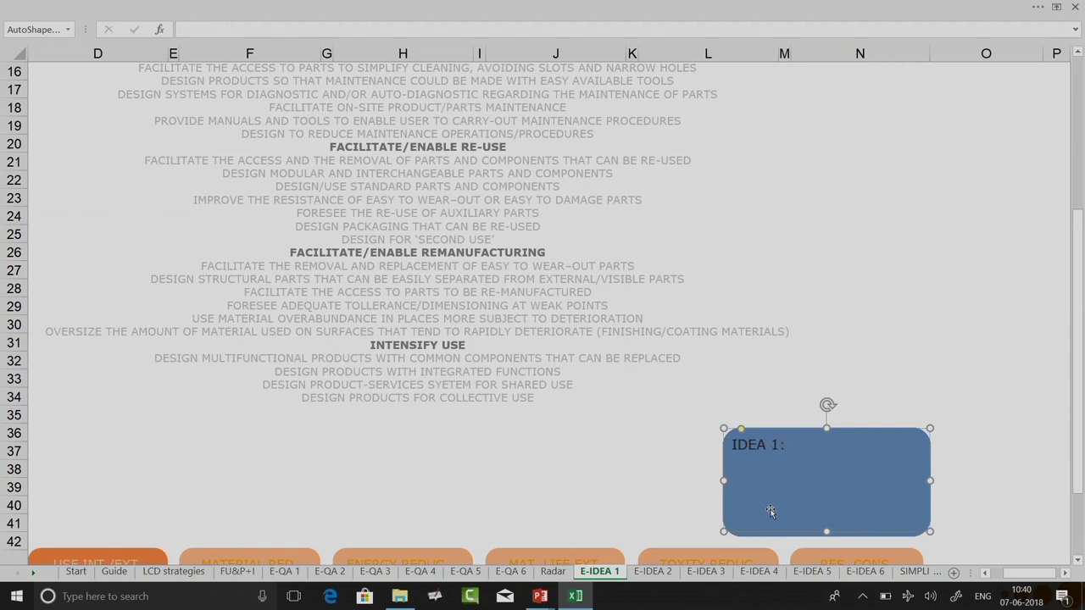
{"action": "left_click", "coordinate": [1027, 500]}
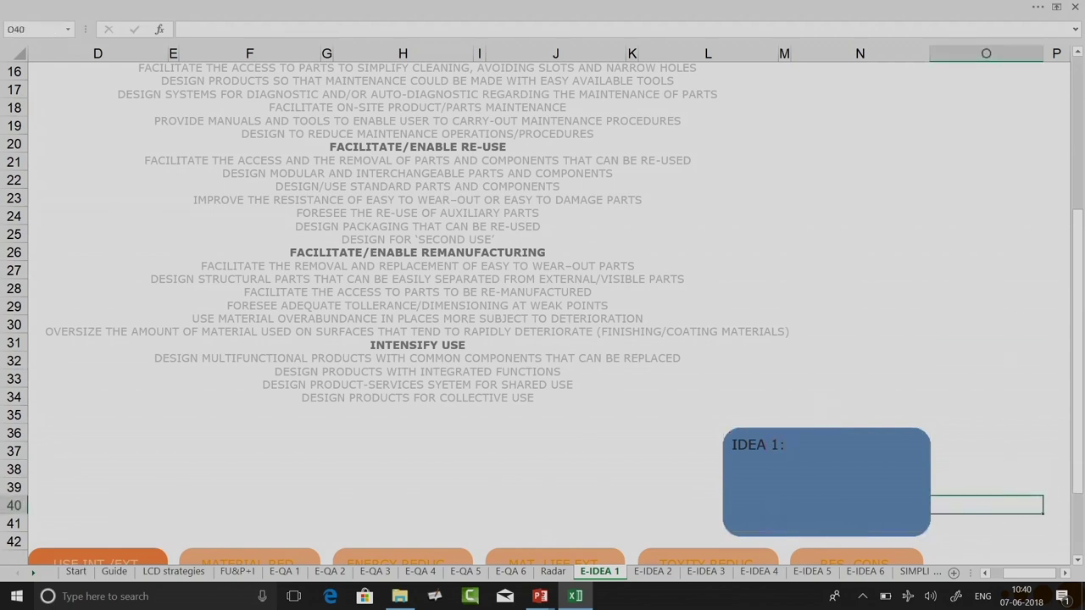
Step: Move the labelled idea note off the stack to beside the Facilitate/Enable Re-use guidelines and relabel it "IDEA 2:"
{"action": "left_click", "coordinate": [817, 505]}
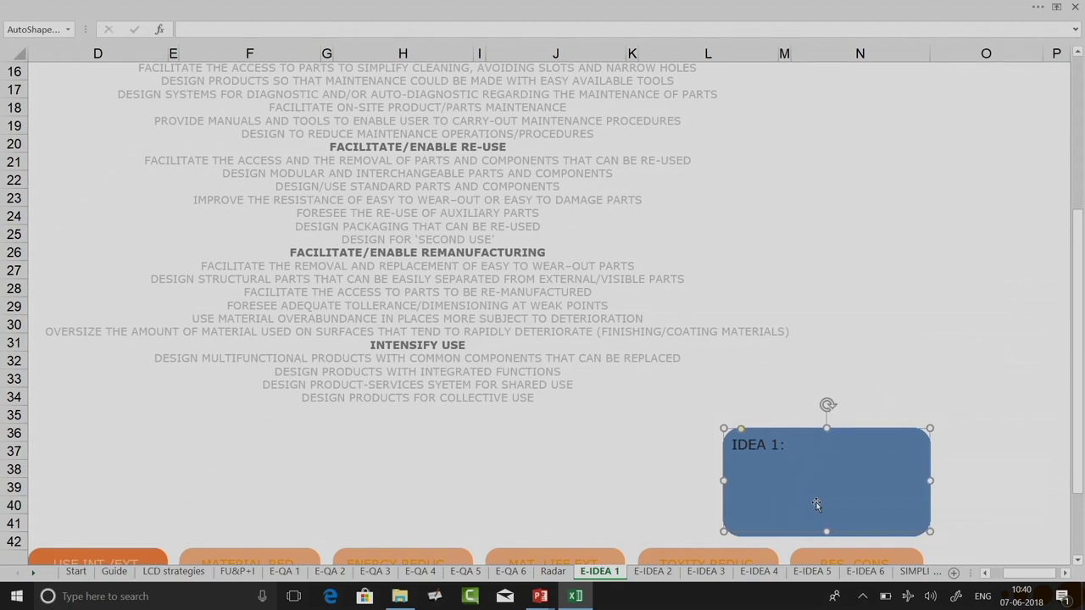
{"action": "left_click_drag", "start_coordinate": [817, 505], "coordinate": [966, 262]}
{"action": "key", "text": "BackSpace"}
{"action": "type", "text": "2:"}
{"action": "left_click", "coordinate": [1051, 415]}
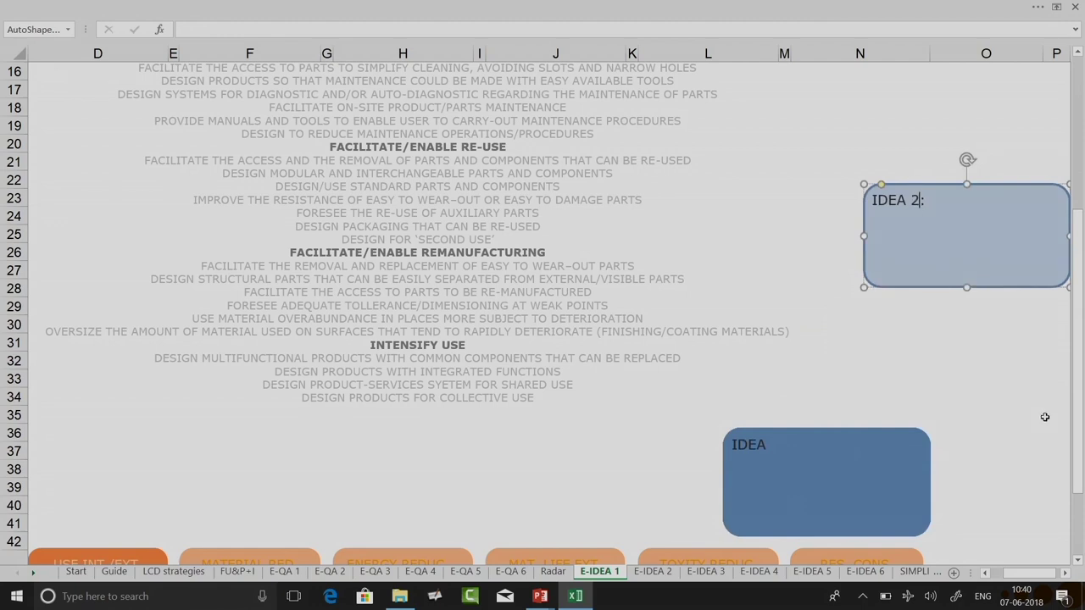
{"action": "left_click_drag", "start_coordinate": [1077, 284], "coordinate": [1076, 282]}
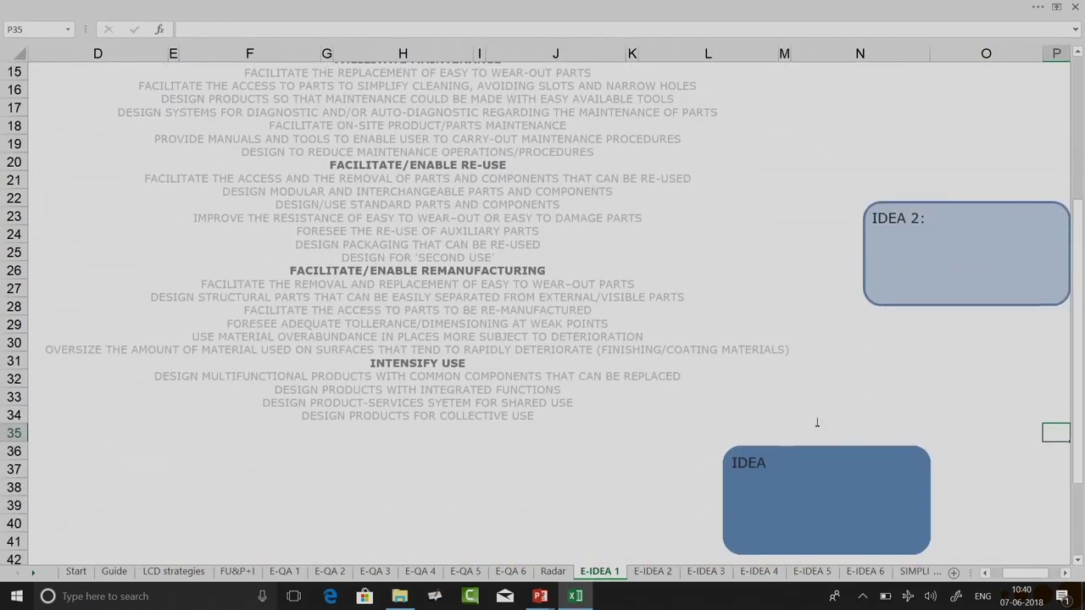
Step: View the eco-ideas boards for material consumption reduction, energy consumption reduction, material life extension and resources conservation/biocompatibility
{"action": "left_click", "coordinate": [661, 572]}
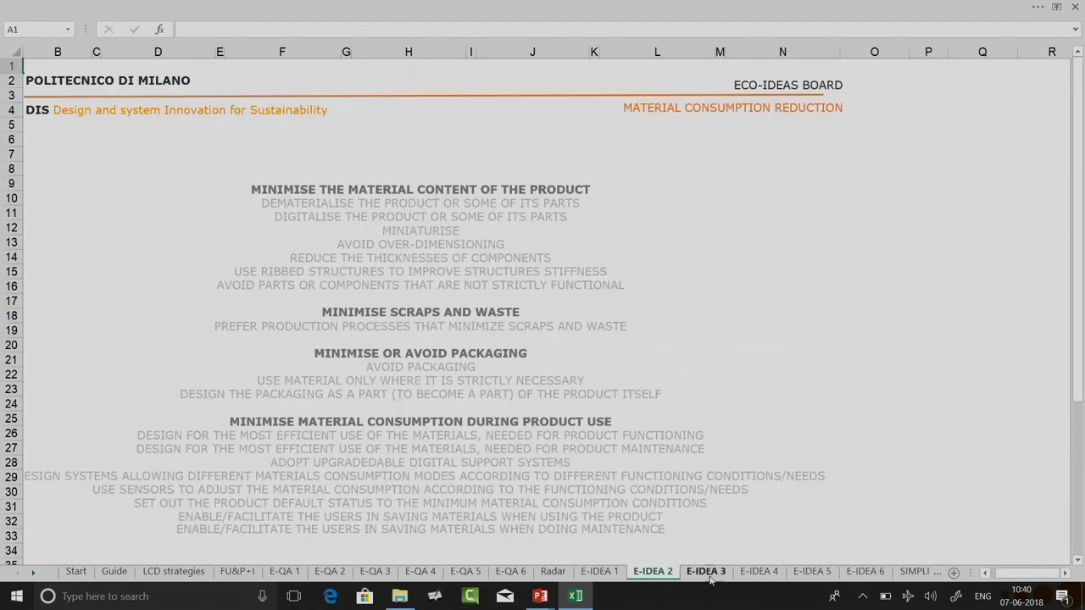
{"action": "left_click", "coordinate": [709, 573]}
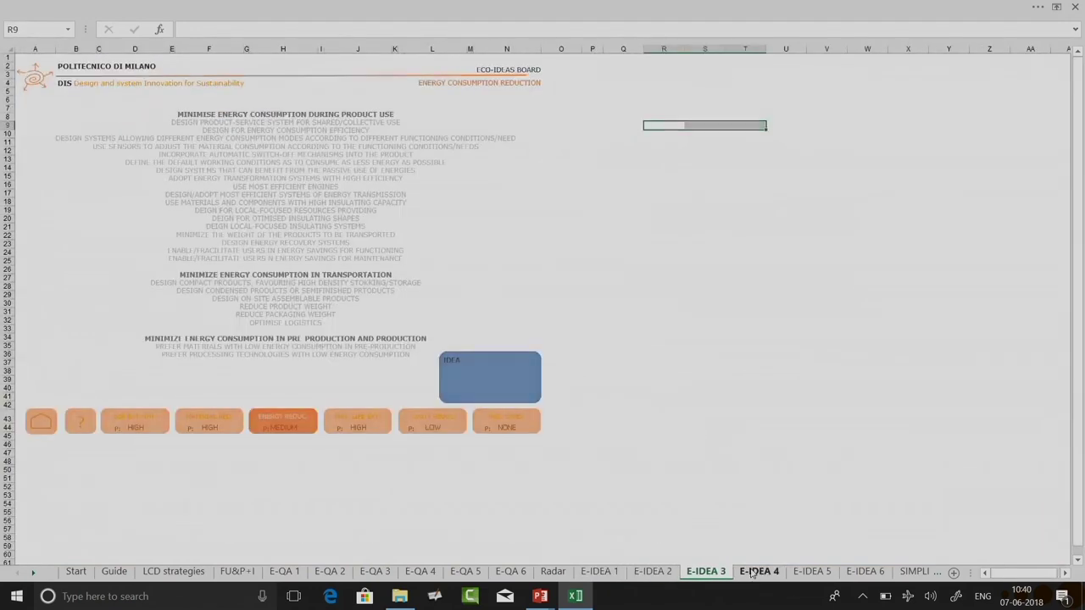
{"action": "left_click", "coordinate": [752, 573]}
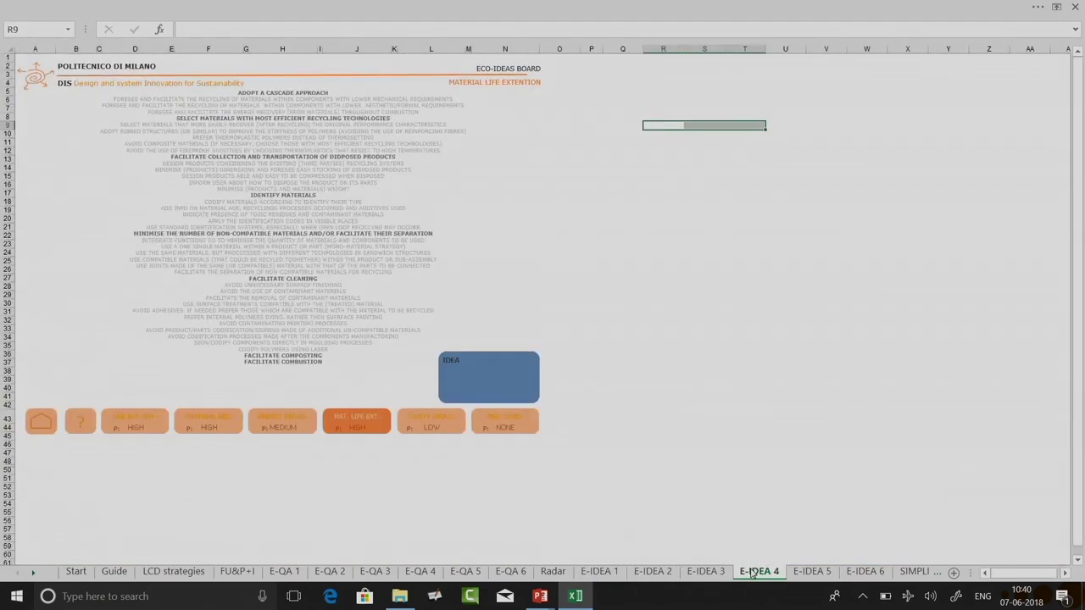
{"action": "left_click", "coordinate": [865, 572]}
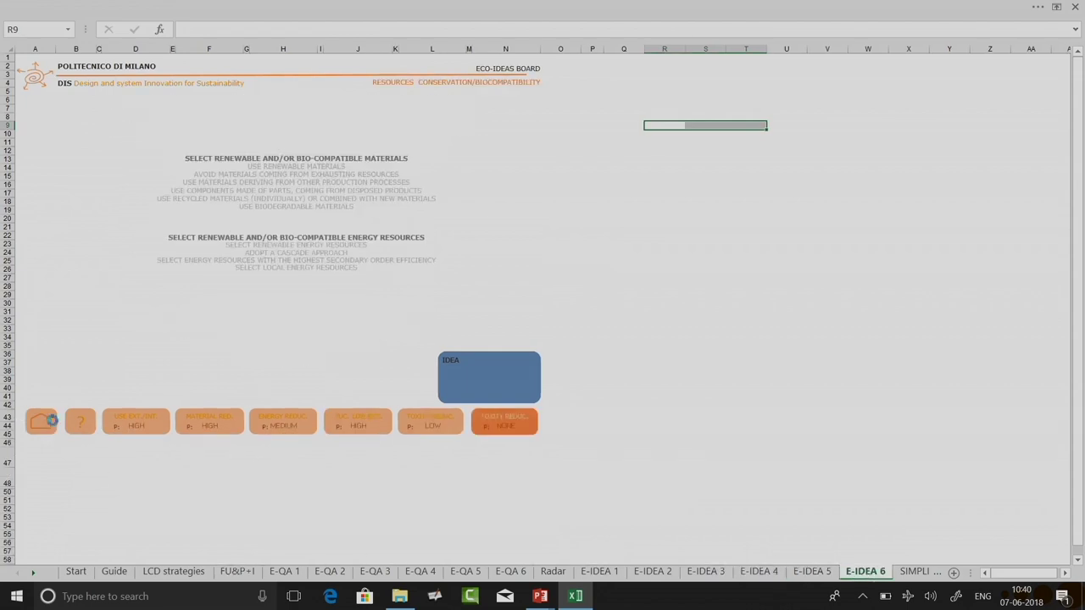
Step: Open the simplified life cycle design strategies pursuing evaluation and look through all six strategies and their scores
{"action": "left_click", "coordinate": [53, 420]}
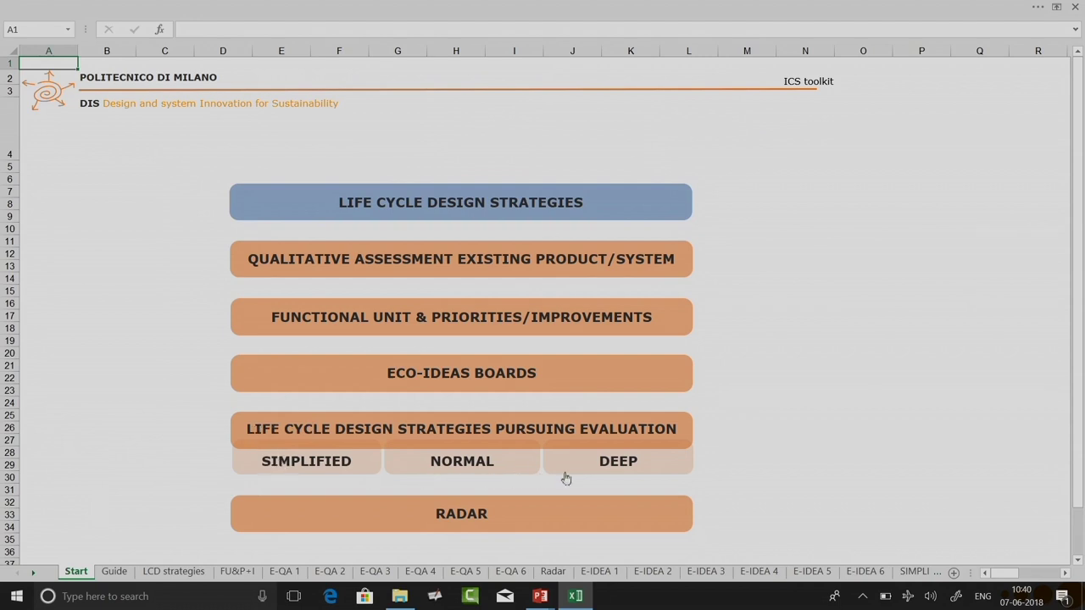
{"action": "left_click", "coordinate": [324, 470]}
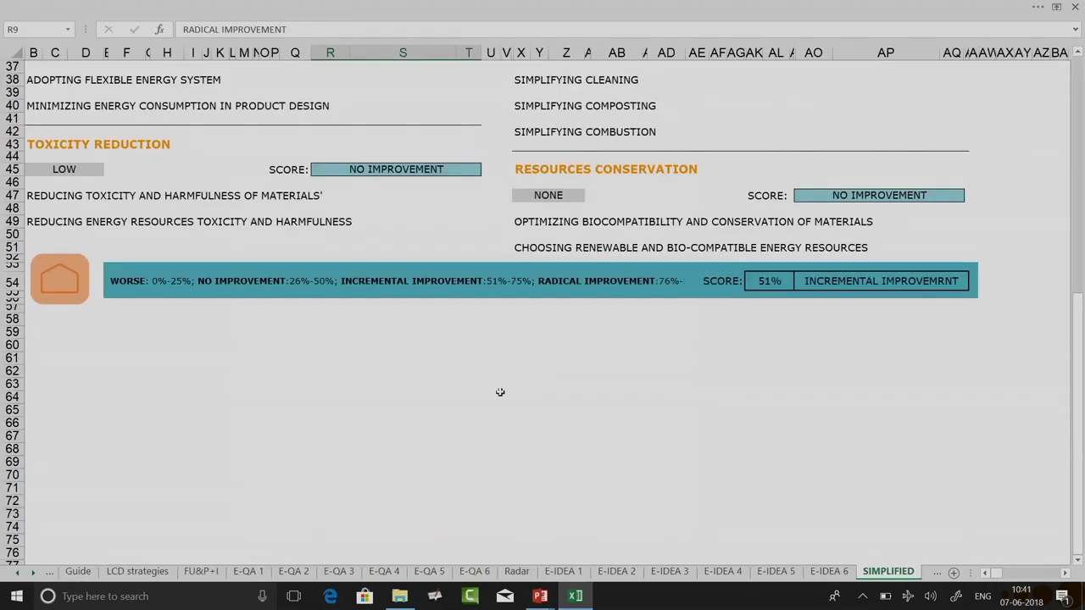
{"action": "scroll", "coordinate": [500, 391], "scroll_direction": "up", "scroll_amount": 12}
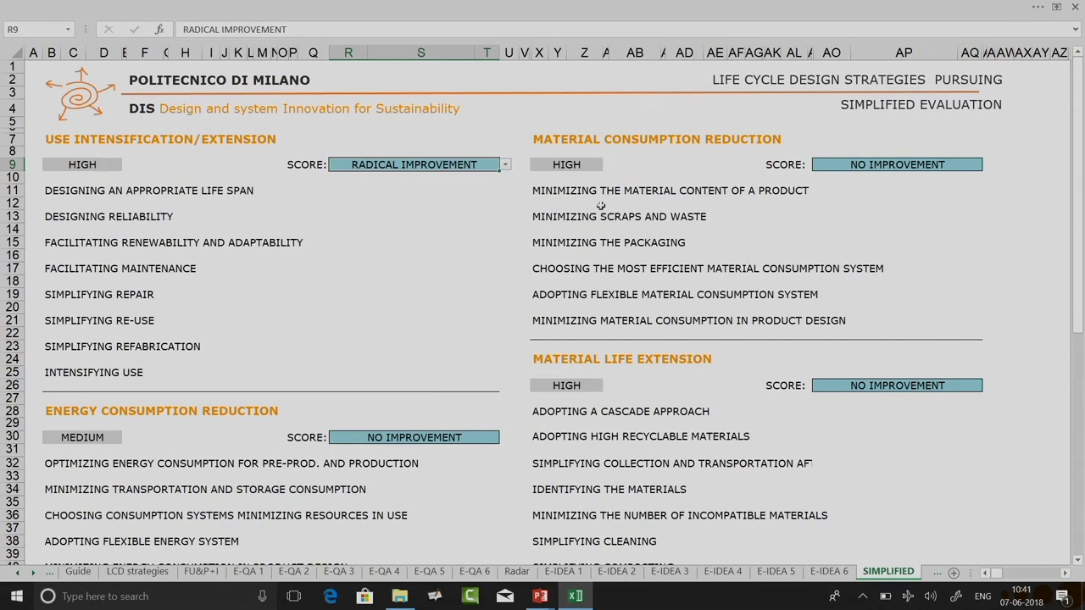
{"action": "scroll", "coordinate": [561, 325], "scroll_direction": "down", "scroll_amount": 1}
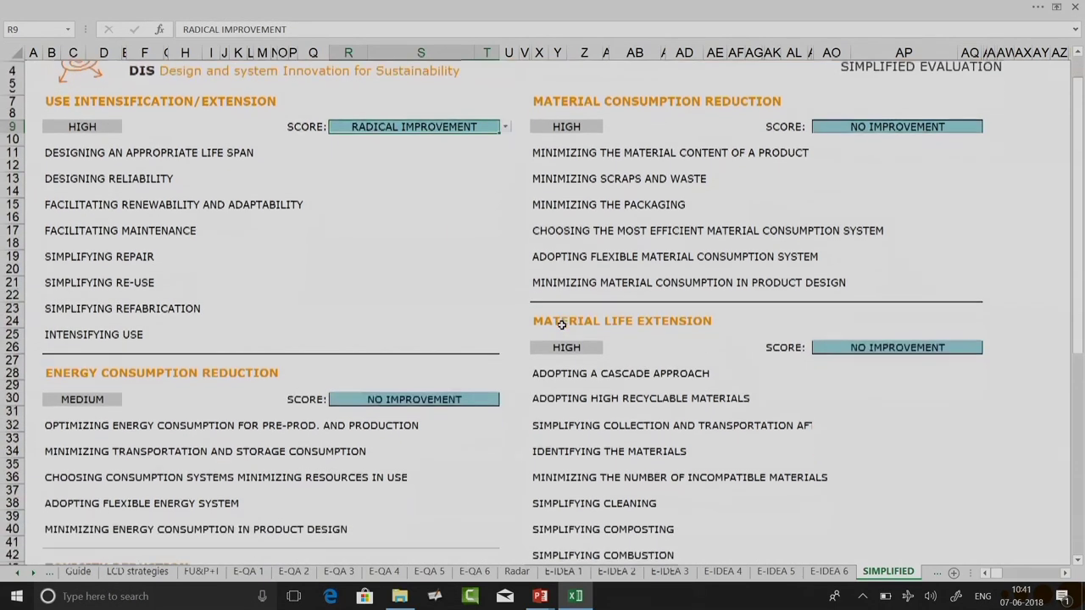
{"action": "scroll", "coordinate": [560, 325], "scroll_direction": "up", "scroll_amount": 1}
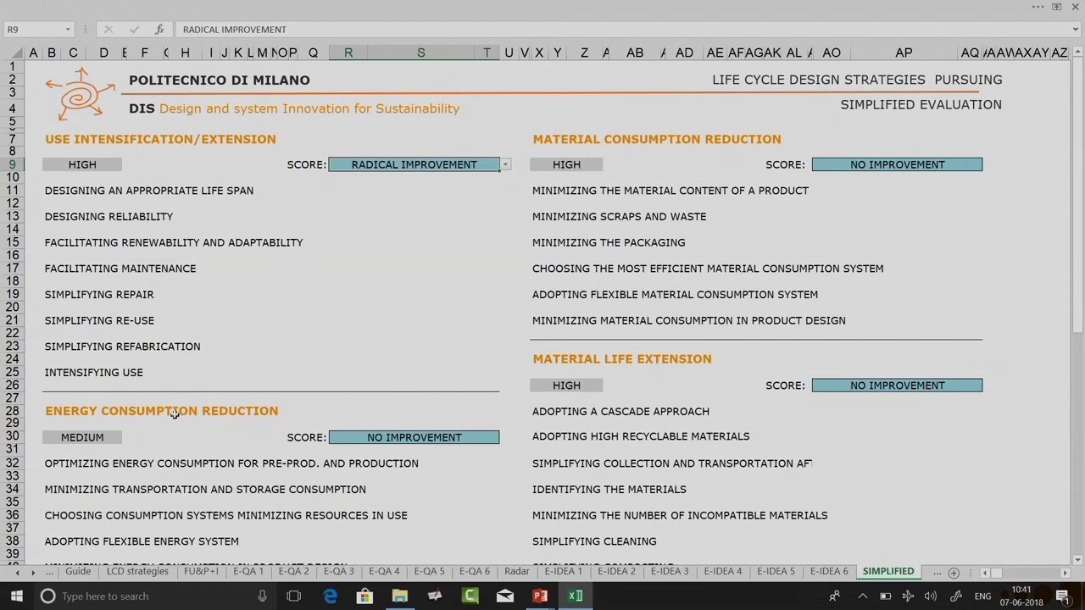
{"action": "scroll", "coordinate": [176, 416], "scroll_direction": "down", "scroll_amount": 4}
{"action": "scroll", "coordinate": [176, 415], "scroll_direction": "down", "scroll_amount": 1}
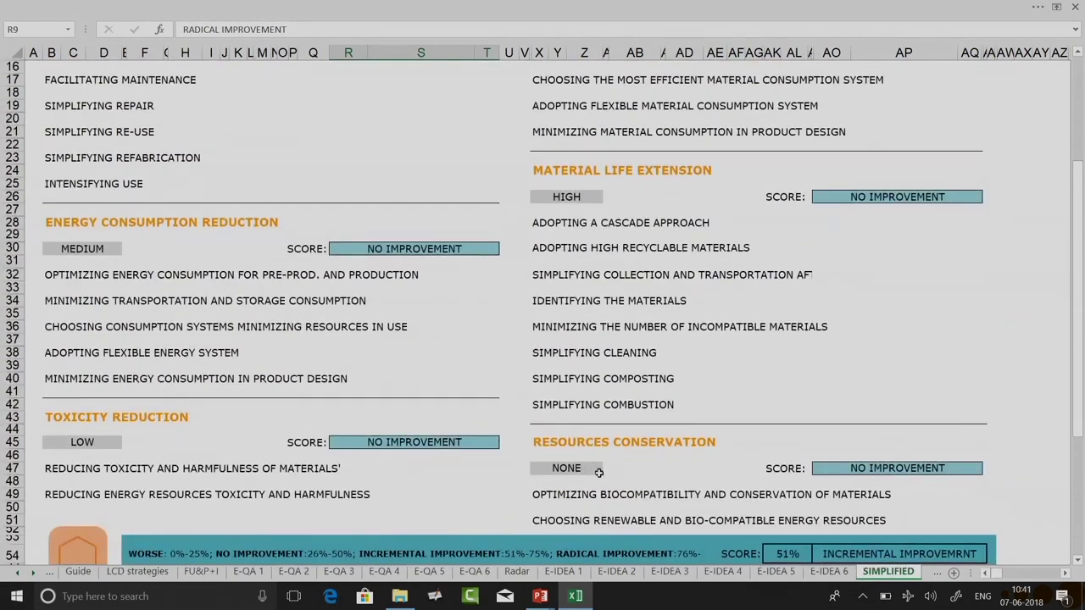
{"action": "scroll", "coordinate": [496, 278], "scroll_direction": "up", "scroll_amount": 5}
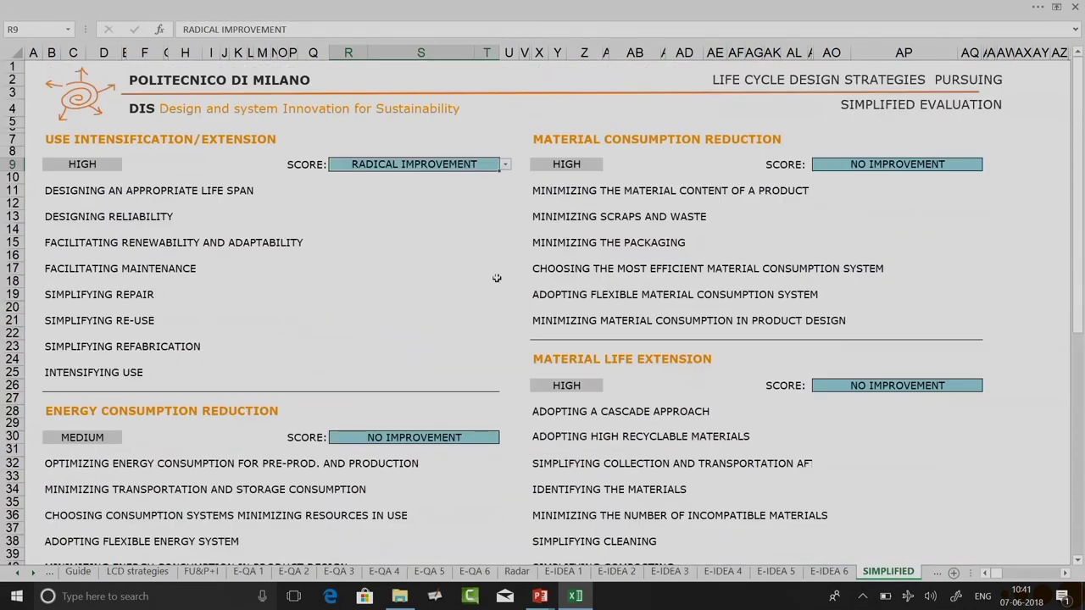
Step: Score Use Intensification/Extension as RADICAL IMPROVEMENT and Material Consumption Reduction as INCREMENTAL IMPROVEMENT in the simplified evaluation
{"action": "left_click", "coordinate": [505, 165]}
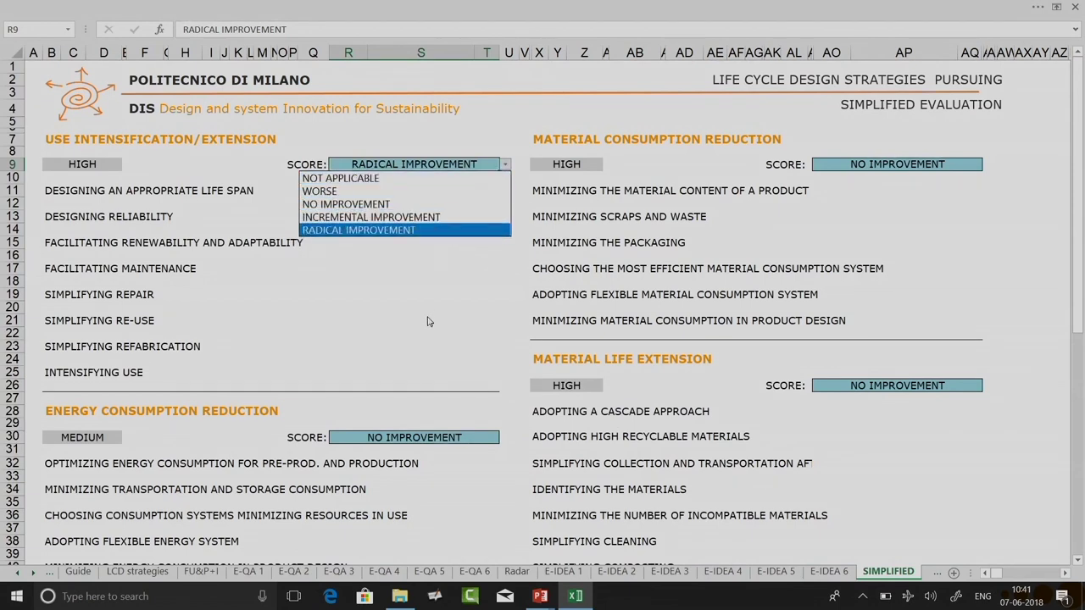
{"action": "left_click", "coordinate": [441, 230]}
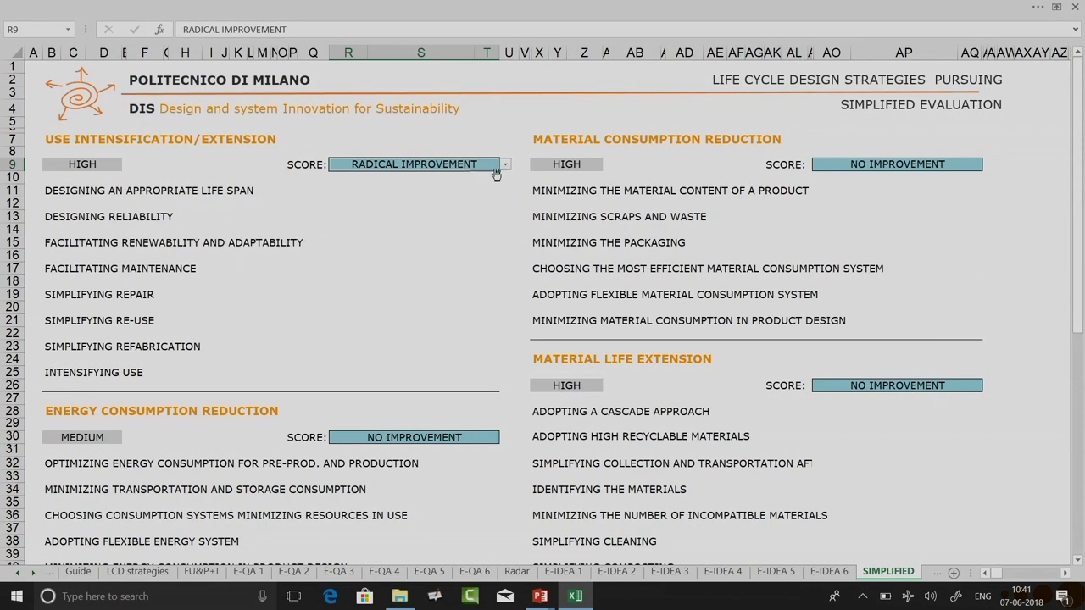
{"action": "left_click", "coordinate": [944, 164]}
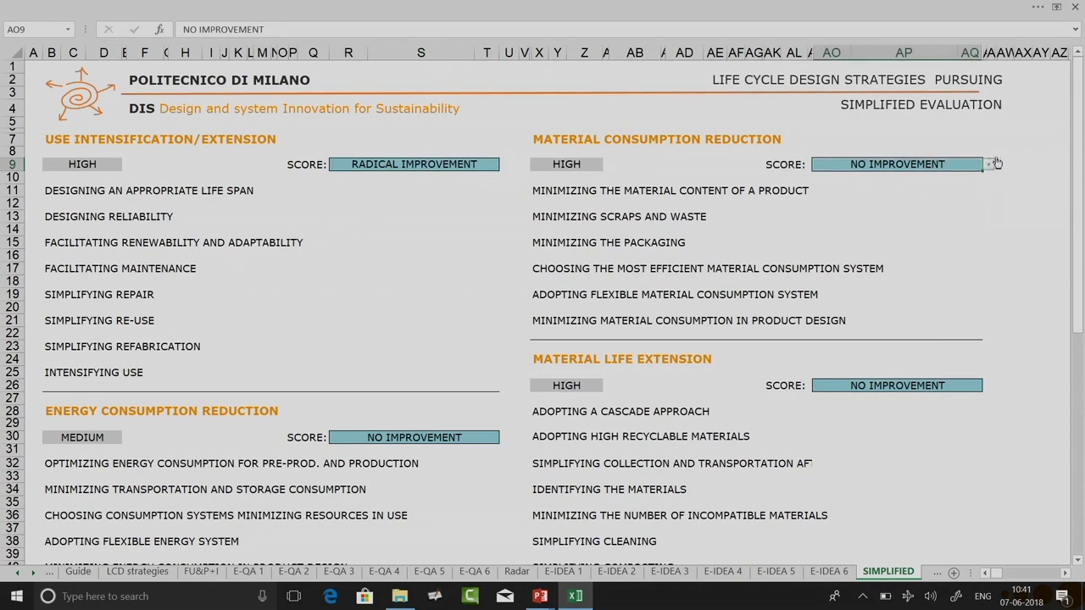
{"action": "left_click", "coordinate": [991, 166]}
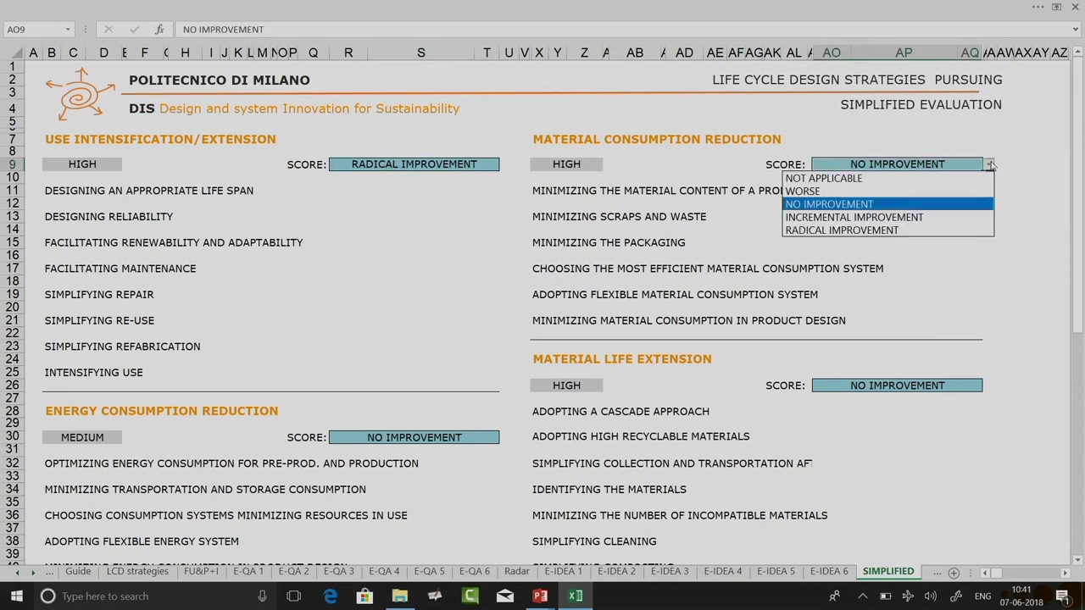
{"action": "left_click", "coordinate": [877, 219]}
Step: Score Material Life Extension as WORSE and Energy Consumption Reduction as RADICAL IMPROVEMENT
{"action": "left_click", "coordinate": [979, 387]}
{"action": "left_click", "coordinate": [989, 386]}
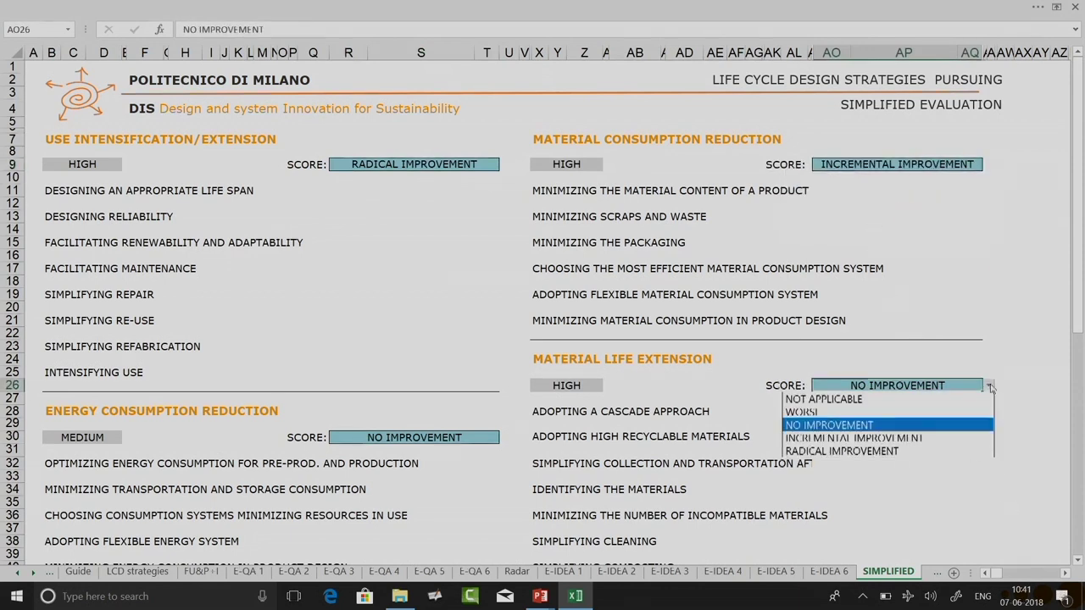
{"action": "left_click", "coordinate": [814, 413]}
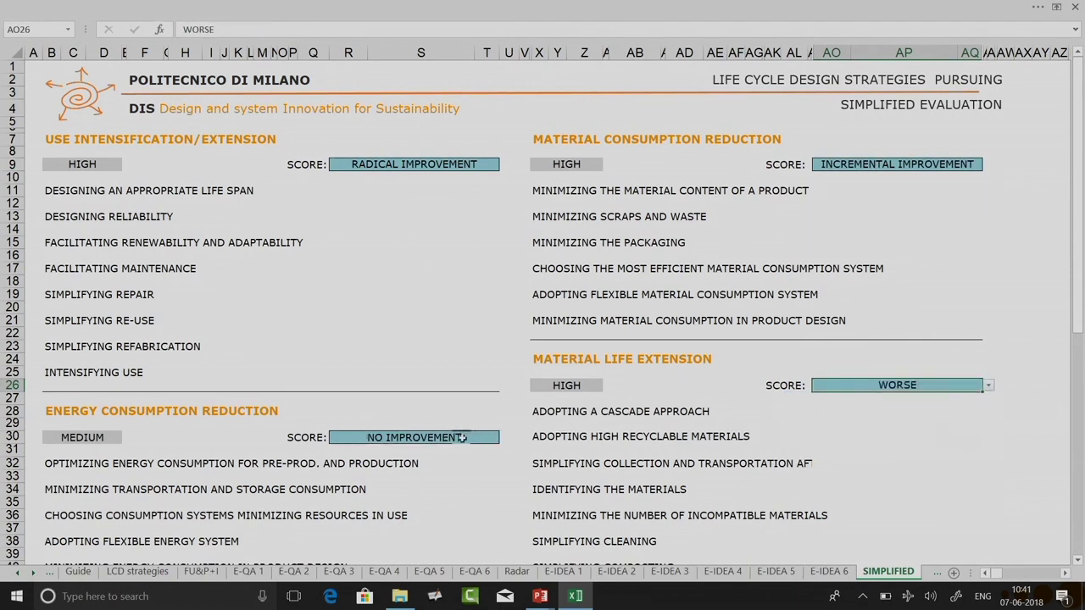
{"action": "left_click", "coordinate": [495, 443]}
{"action": "left_click", "coordinate": [506, 437]}
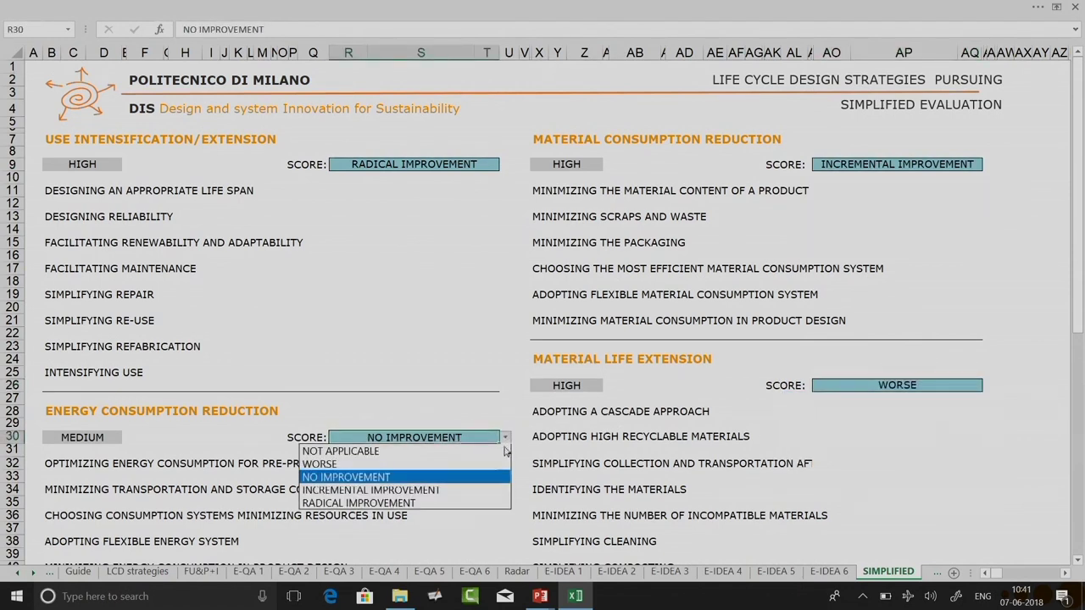
{"action": "left_click", "coordinate": [339, 504]}
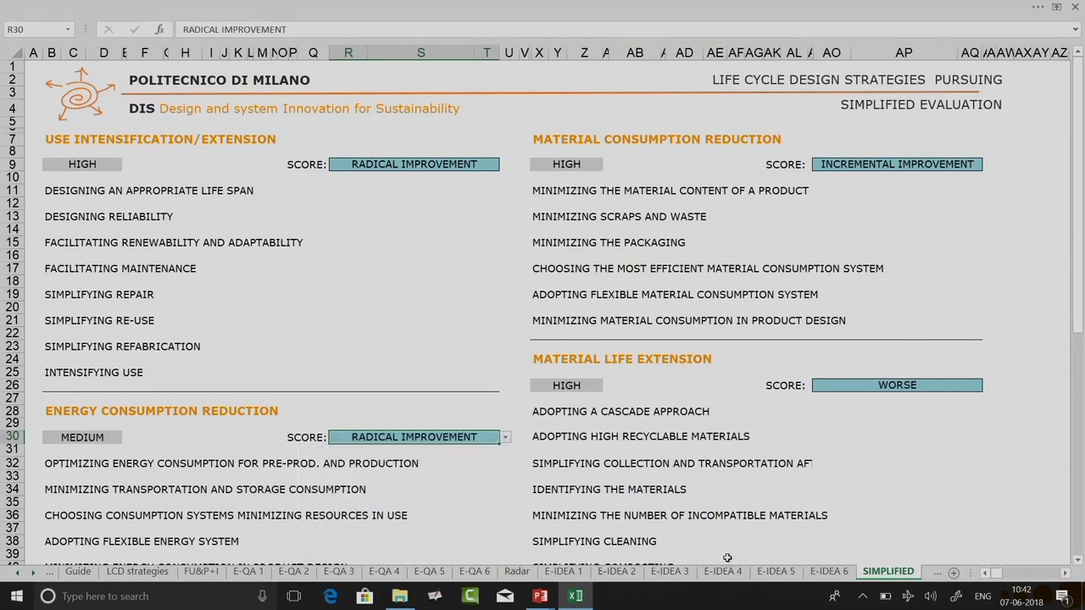
Step: Check the Toxicity Reduction score, set the Resources Conservation score to NOT APPLICABLE, and view the overall score
{"action": "scroll", "coordinate": [376, 430], "scroll_direction": "down", "scroll_amount": 5}
{"action": "left_click", "coordinate": [403, 442]}
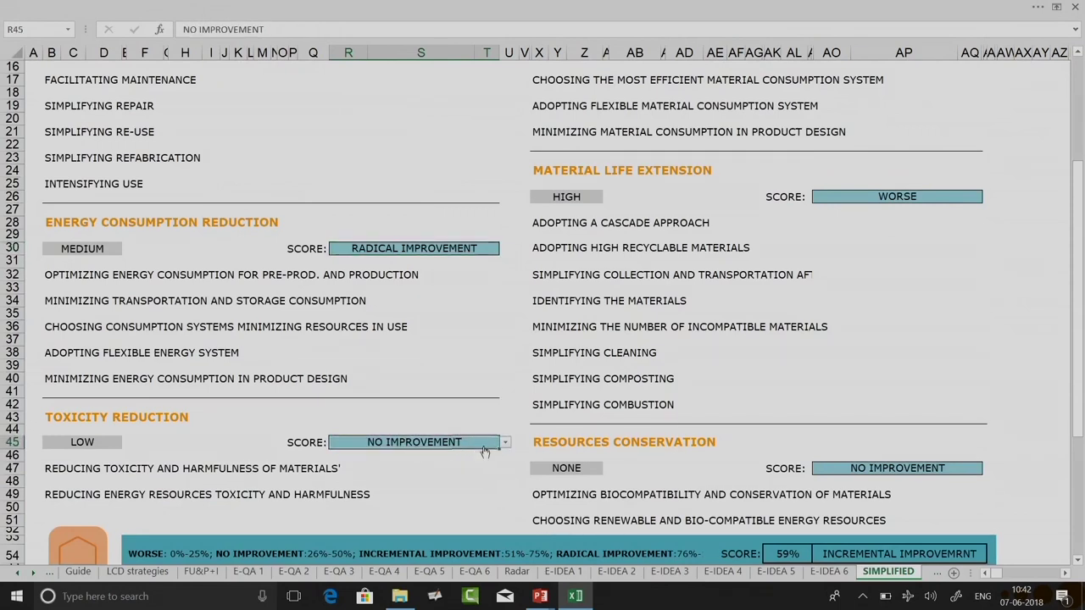
{"action": "left_click", "coordinate": [976, 472]}
{"action": "left_click", "coordinate": [989, 468]}
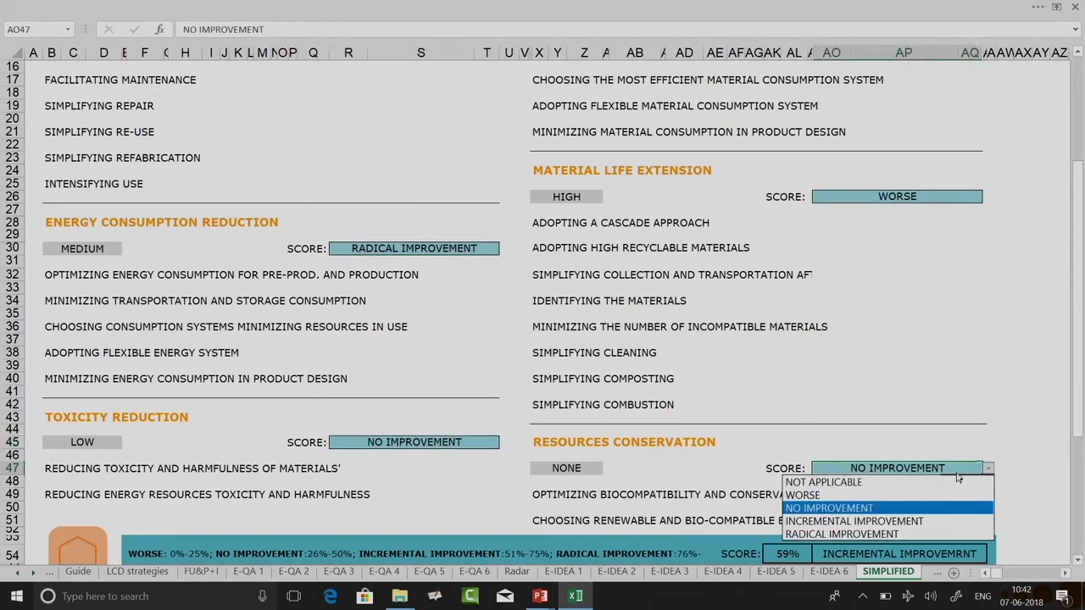
{"action": "left_click", "coordinate": [856, 481]}
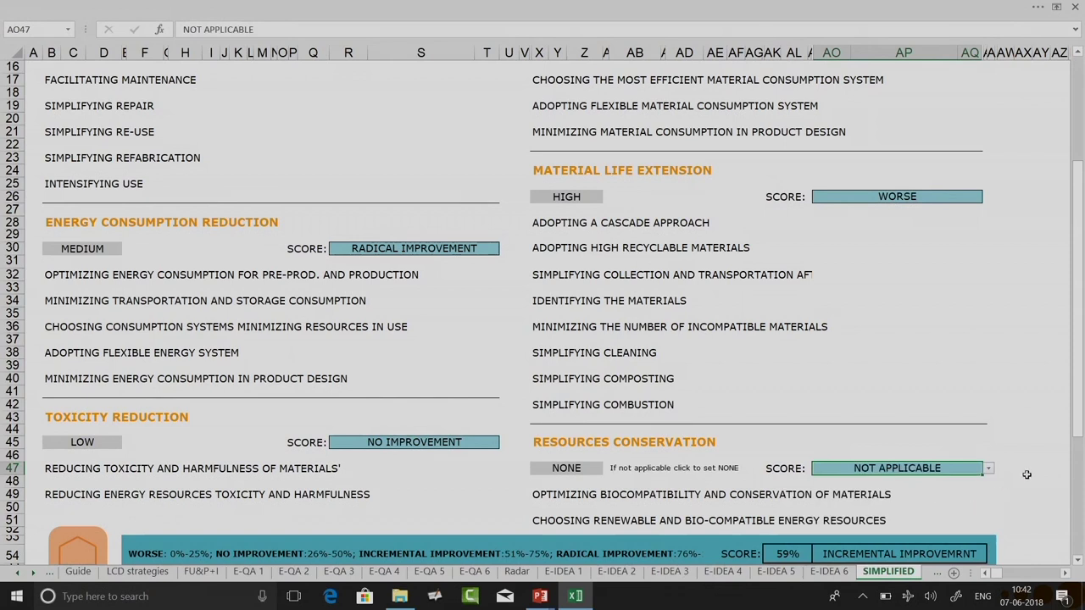
{"action": "scroll", "coordinate": [1026, 474], "scroll_direction": "down", "scroll_amount": 2}
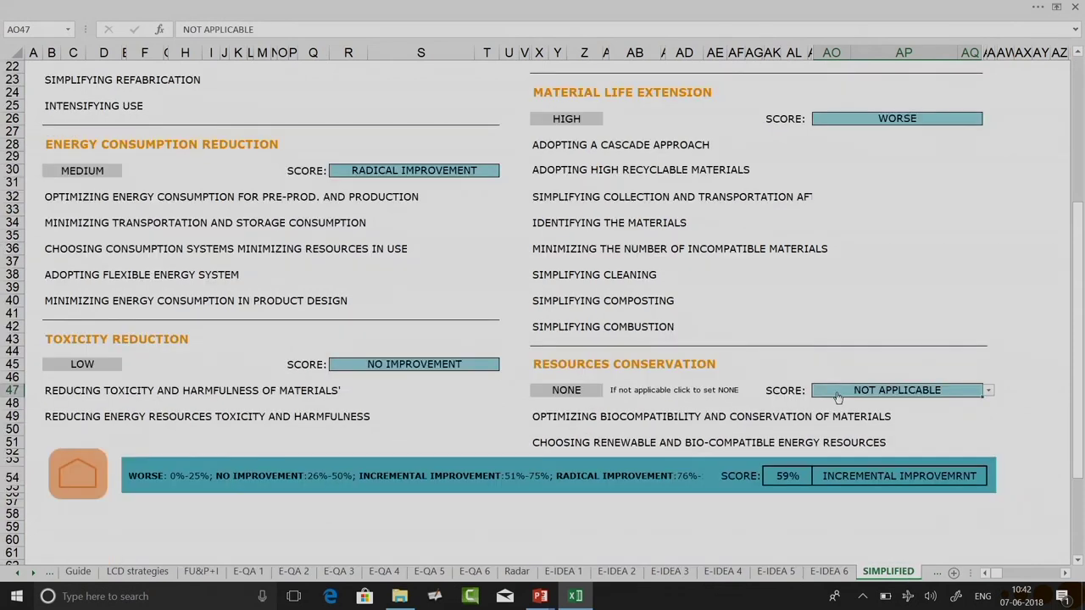
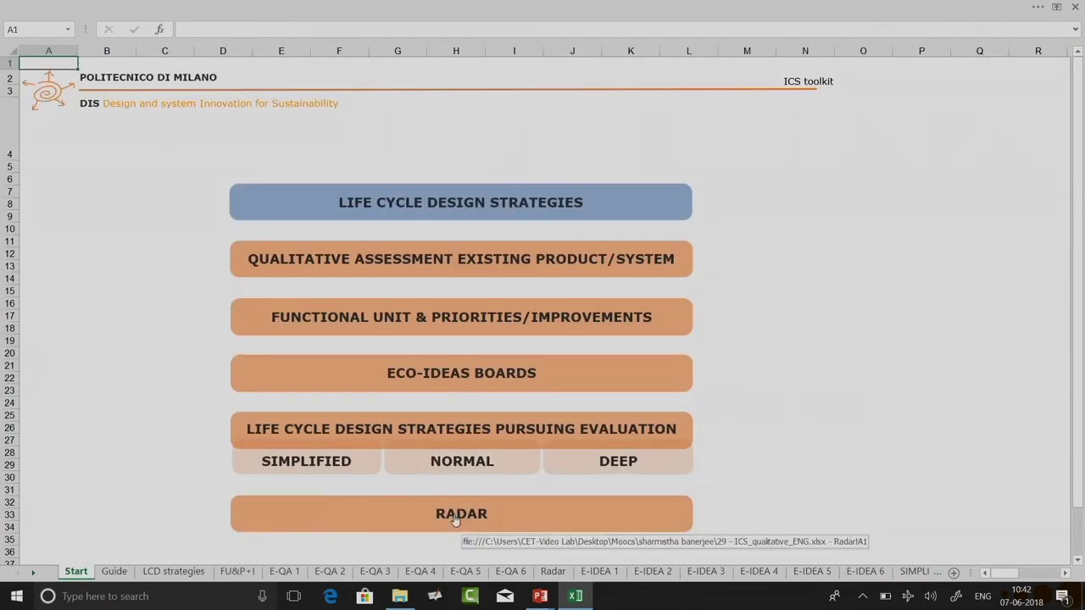
Step: Open the radar from the toolkit's start page and choose SIMPLIFIED as its evaluation level
{"action": "left_click", "coordinate": [454, 519]}
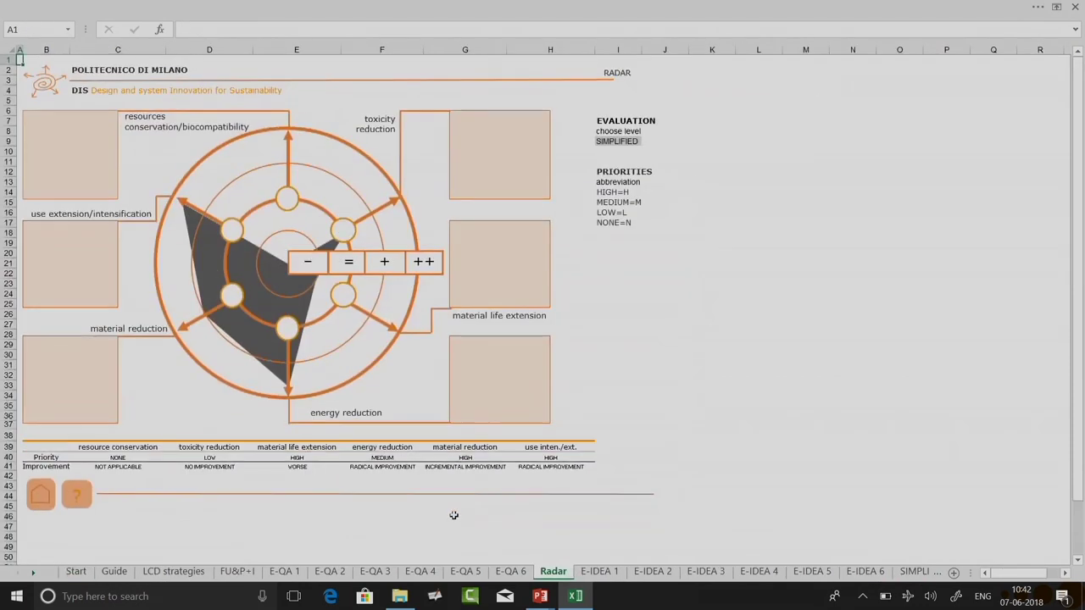
{"action": "left_click", "coordinate": [625, 142]}
{"action": "scroll", "coordinate": [627, 146], "scroll_direction": "up", "scroll_amount": 5}
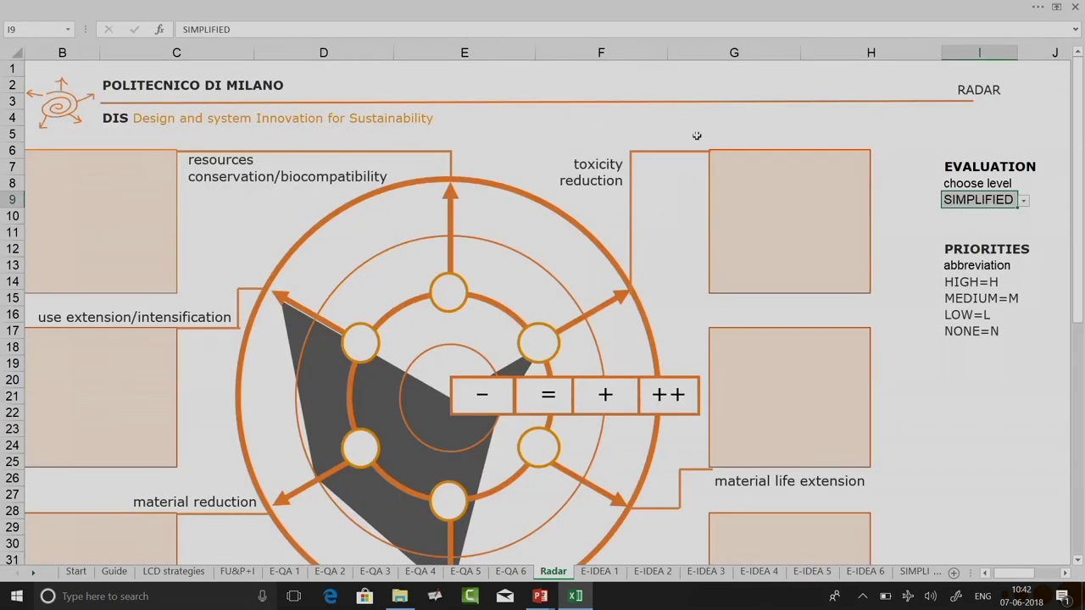
{"action": "left_click", "coordinate": [1024, 203]}
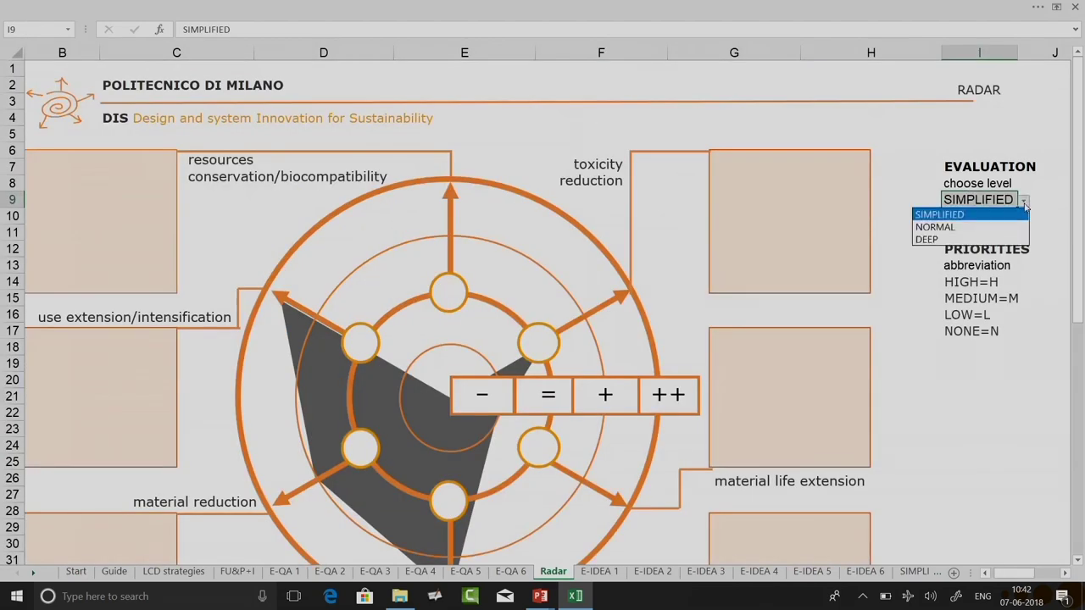
{"action": "left_click", "coordinate": [957, 217]}
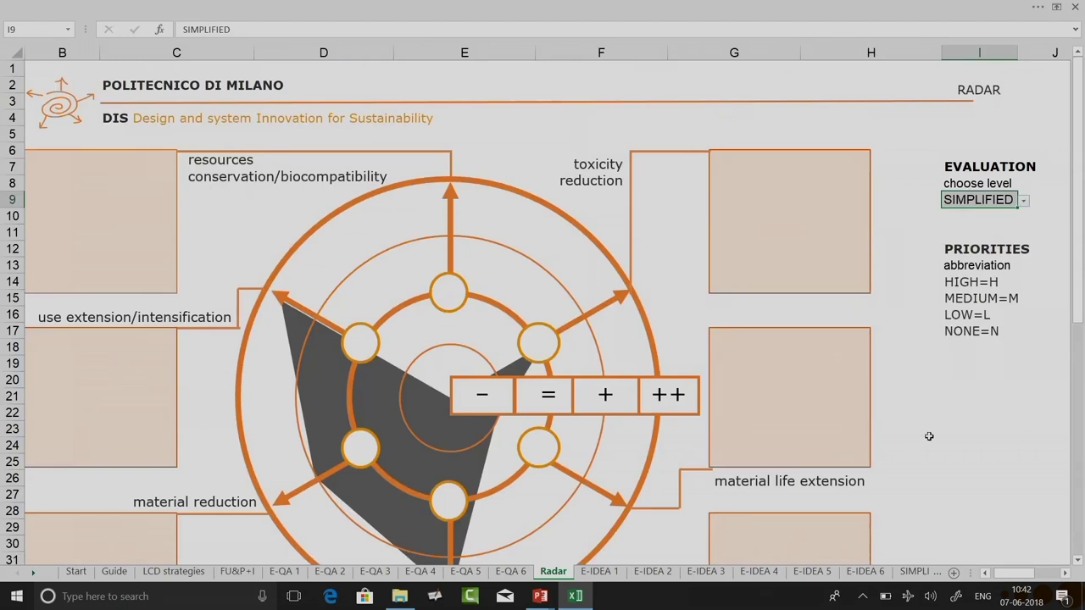
Step: Examine the radar's concentric rings from the outermost (++) to the innermost (−) against the plotted improvement area
{"action": "left_click_drag", "start_coordinate": [1080, 286], "coordinate": [1080, 305]}
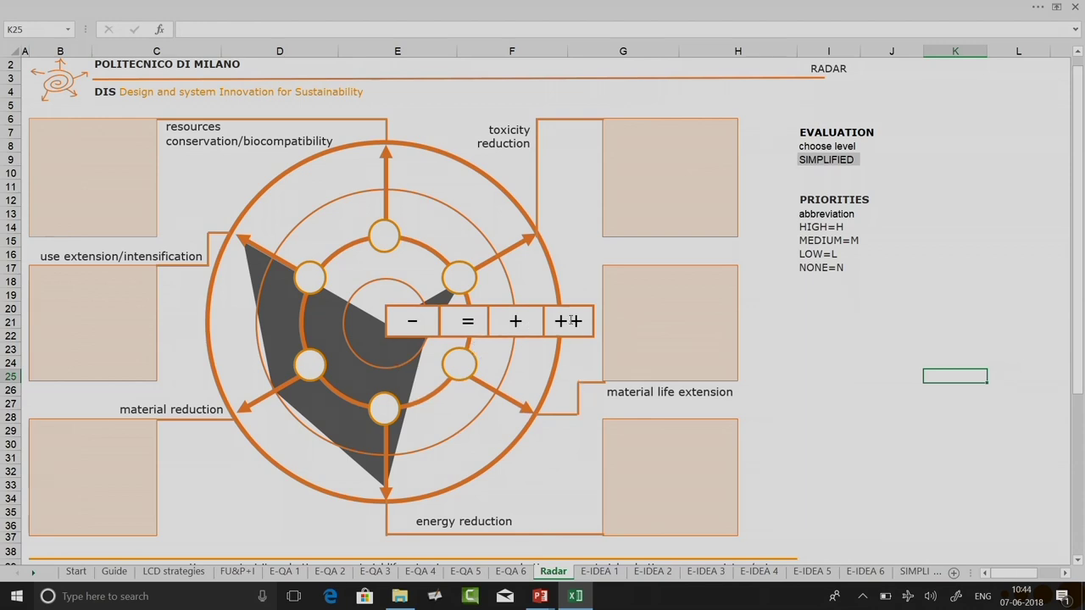
{"action": "left_click", "coordinate": [560, 365]}
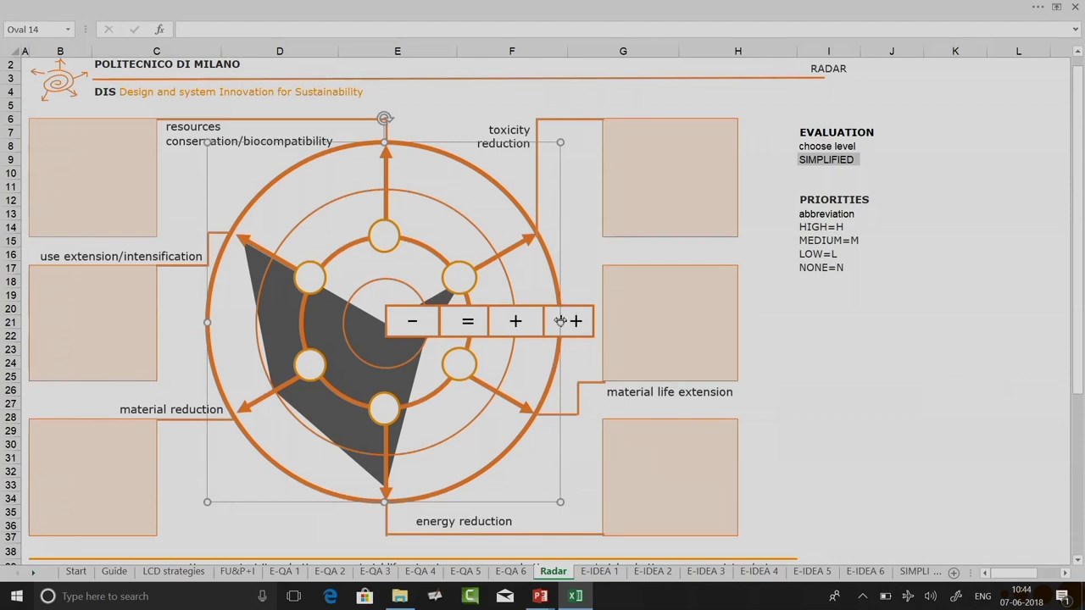
{"action": "left_click", "coordinate": [512, 362]}
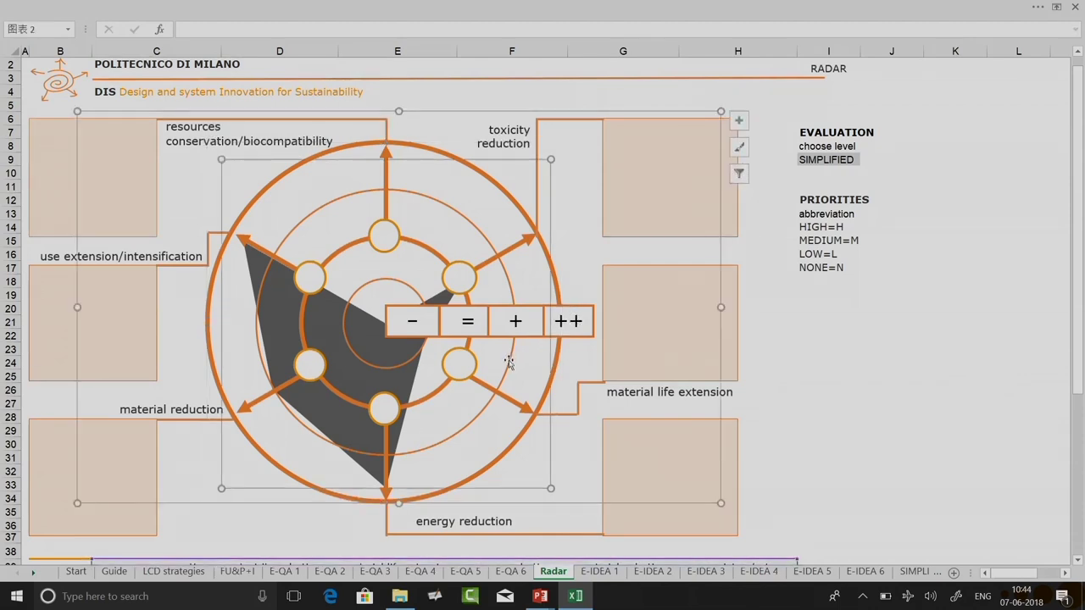
{"action": "left_click", "coordinate": [436, 389]}
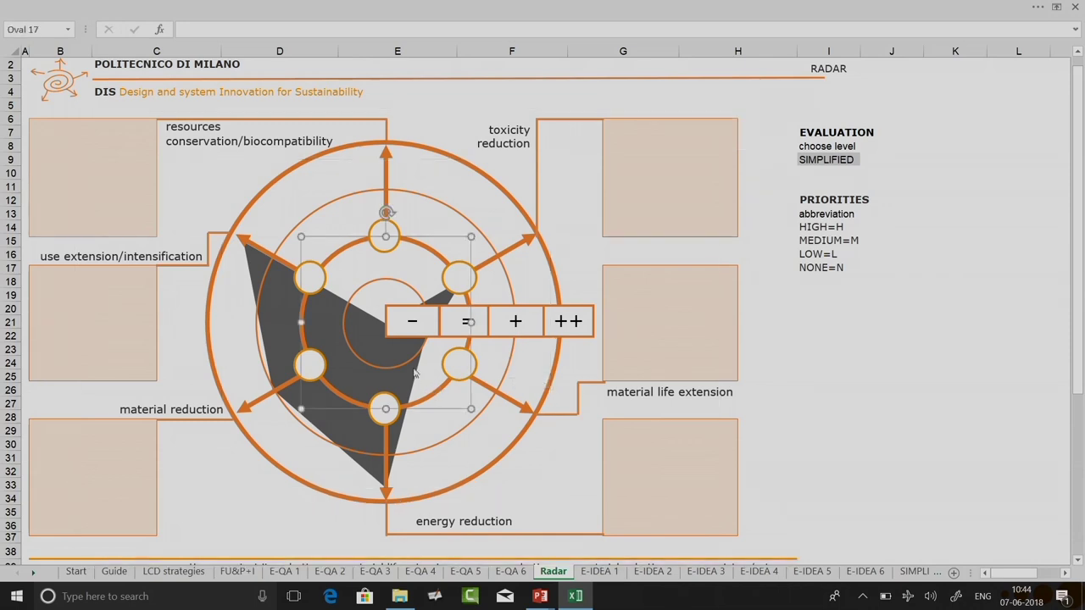
{"action": "left_click", "coordinate": [399, 367]}
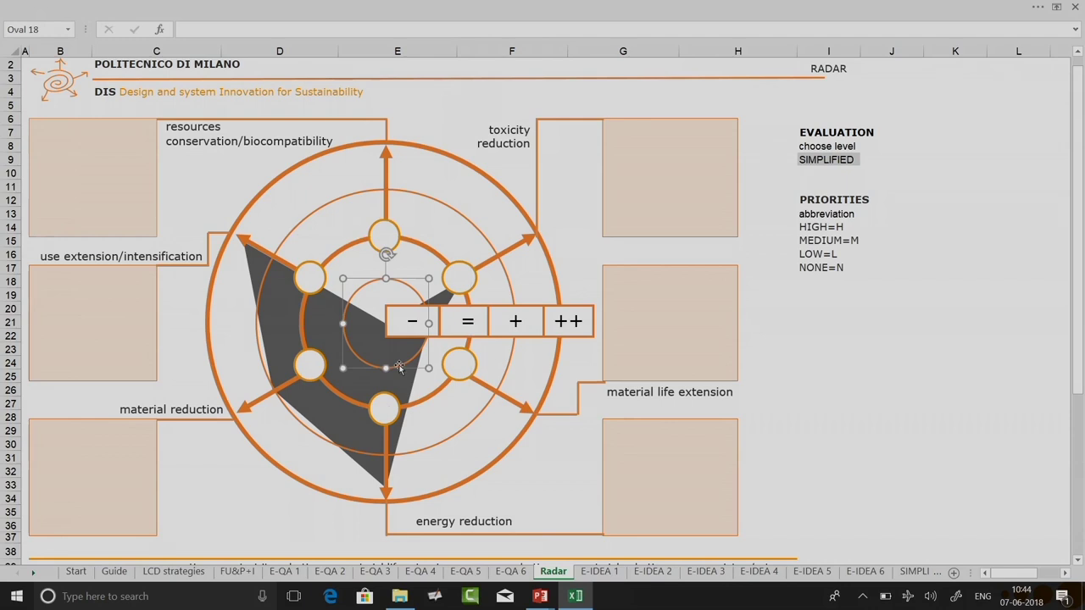
{"action": "left_click", "coordinate": [1046, 305]}
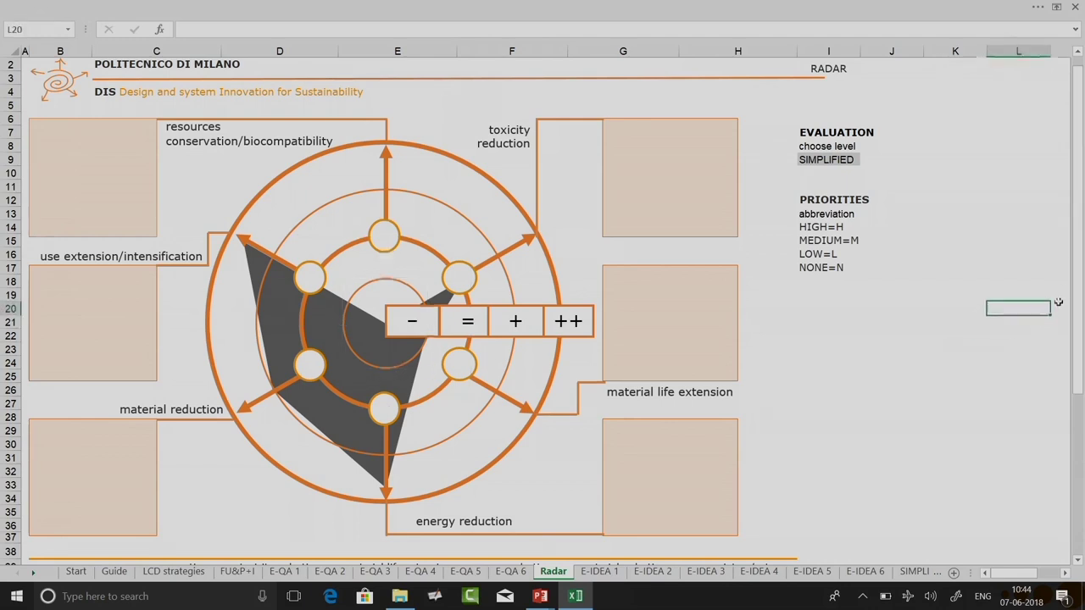
Step: Check the priority and improvement entries for use intensification/extension and material reduction in the table below the radar
{"action": "left_click_drag", "start_coordinate": [1077, 292], "coordinate": [1080, 322]}
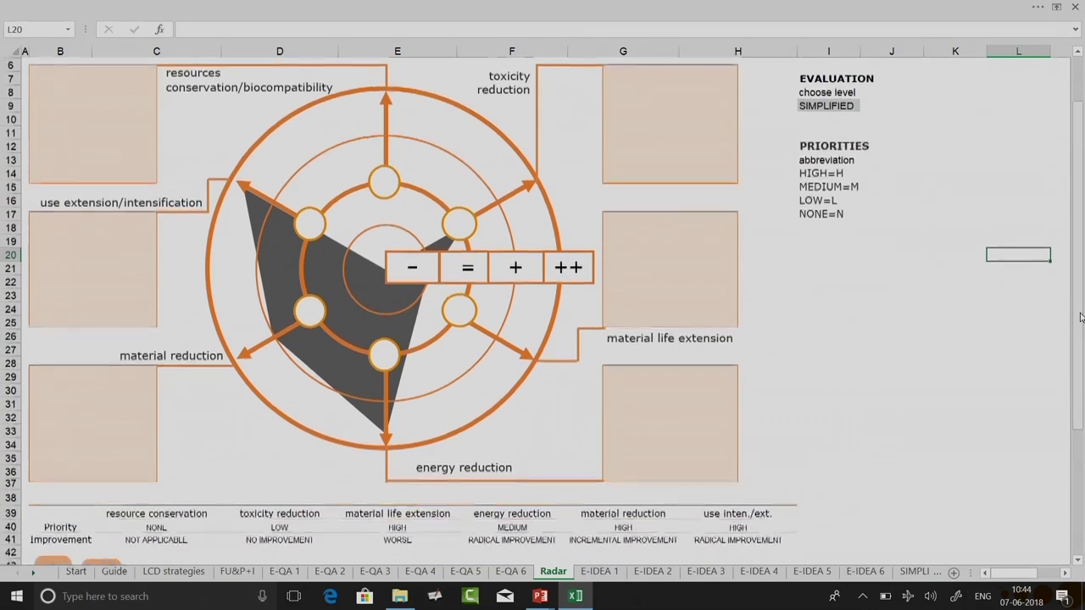
{"action": "left_click", "coordinate": [742, 526]}
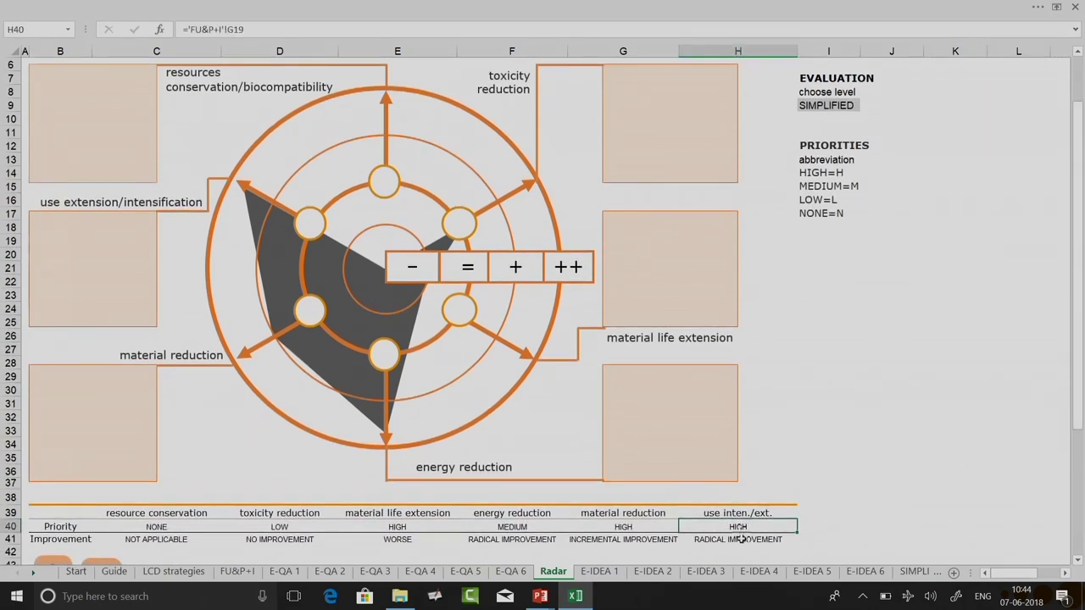
{"action": "left_click", "coordinate": [739, 540]}
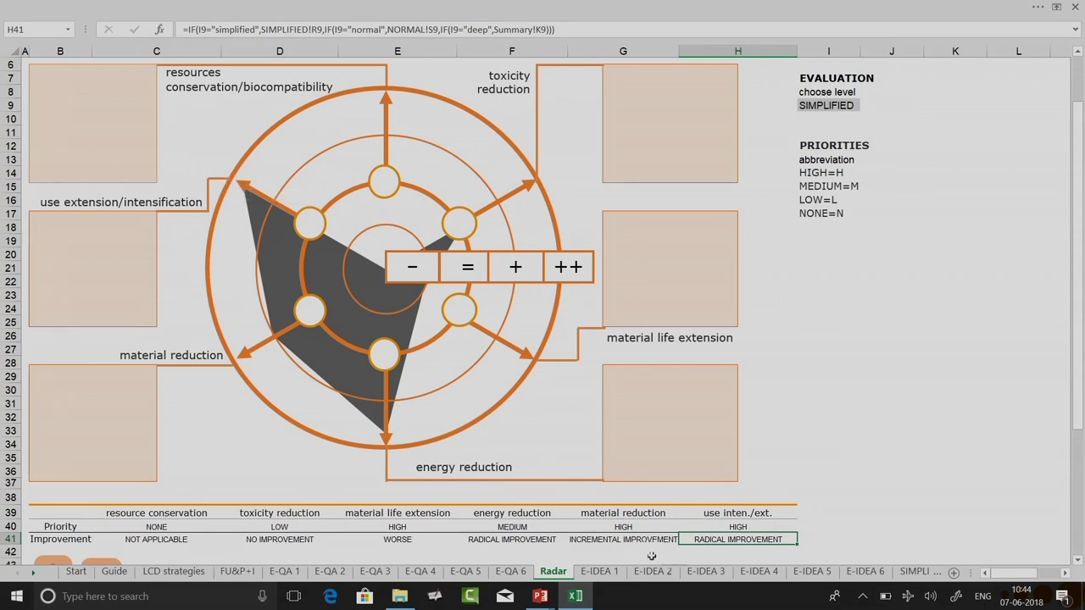
{"action": "left_click", "coordinate": [621, 527]}
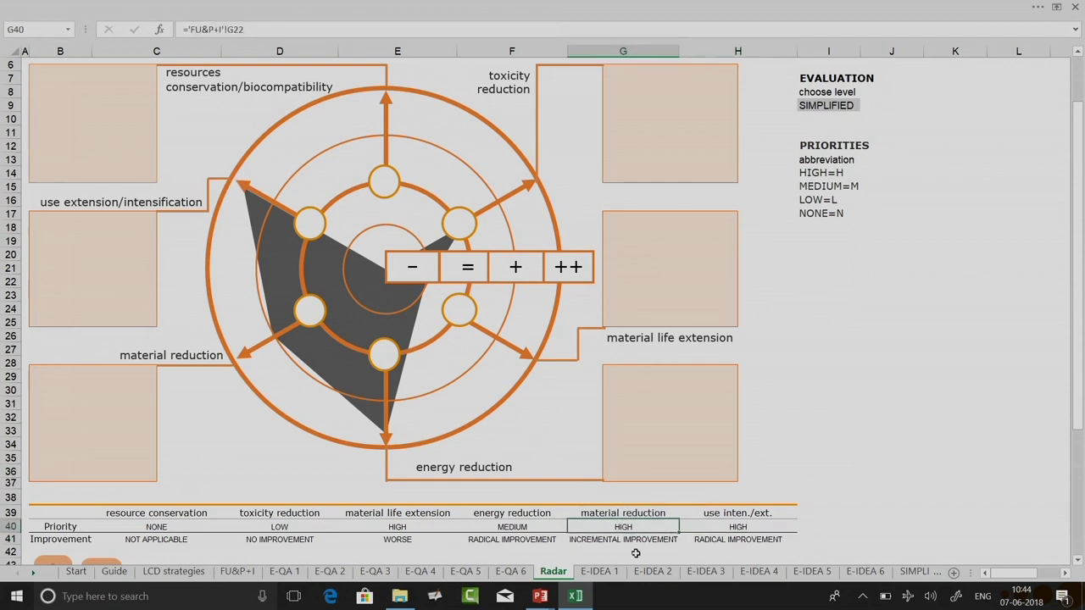
{"action": "left_click", "coordinate": [631, 539]}
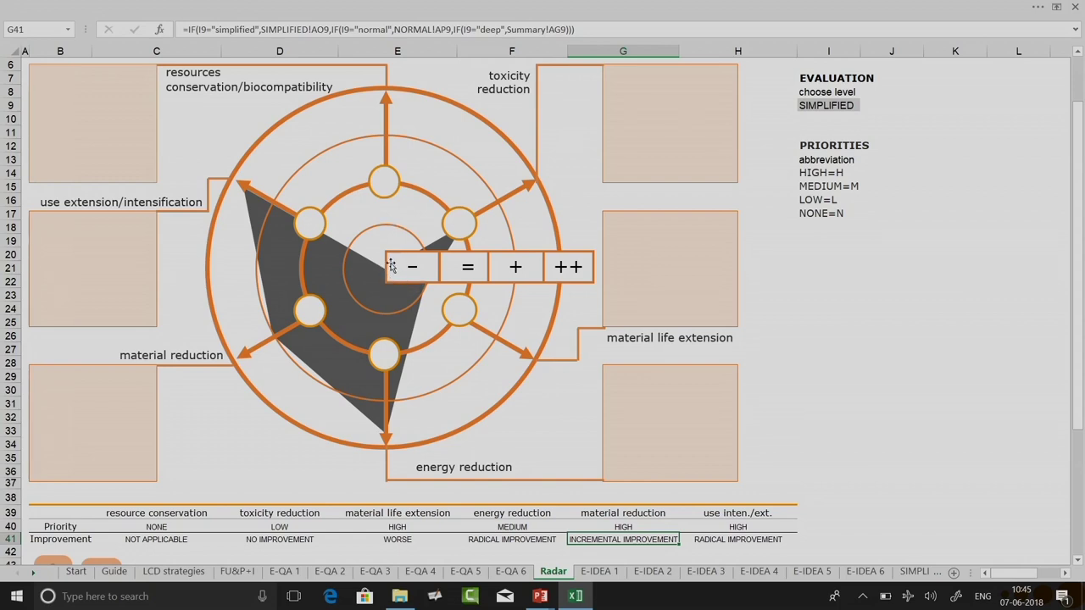
Step: Return to the toolkit's start page, open the NORMAL evaluation, and compare it with the SIMPLIFIED evaluation sheet
{"action": "left_click_drag", "start_coordinate": [1081, 392], "coordinate": [1080, 352]}
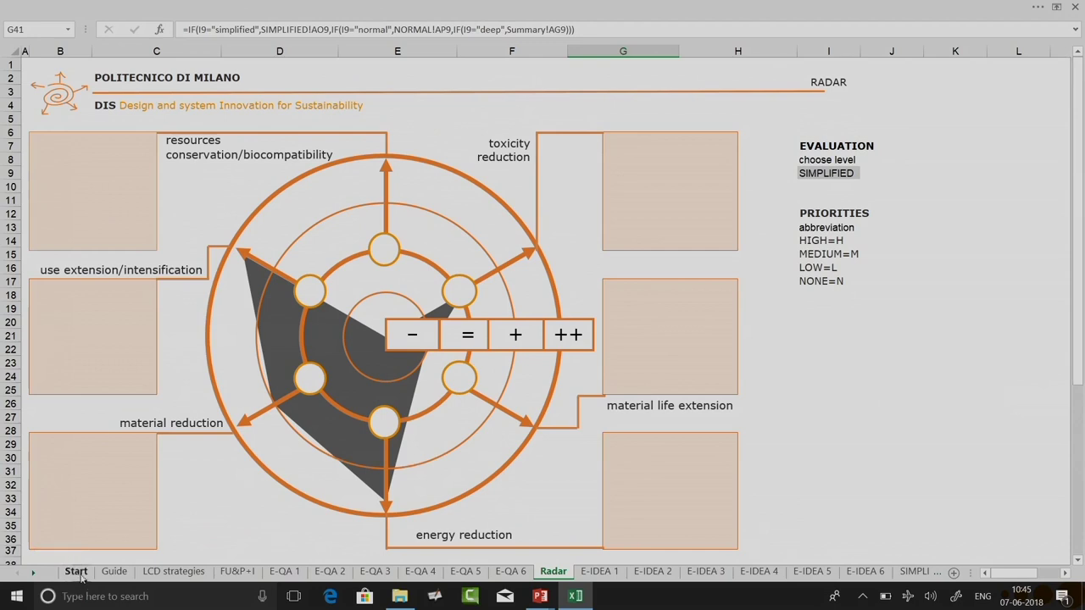
{"action": "left_click_drag", "start_coordinate": [1078, 348], "coordinate": [1081, 415]}
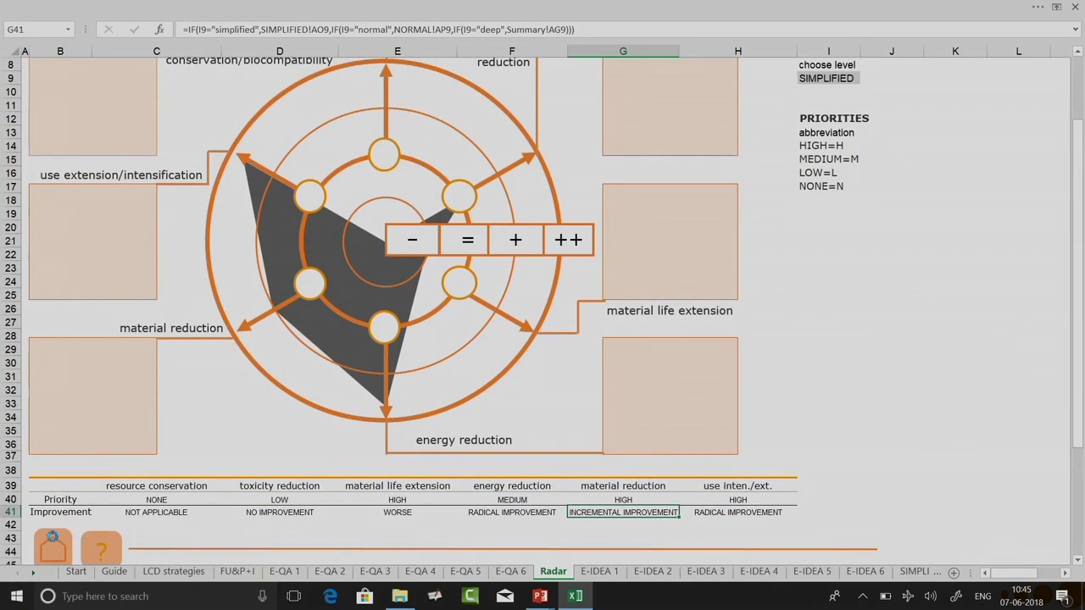
{"action": "left_click", "coordinate": [53, 544]}
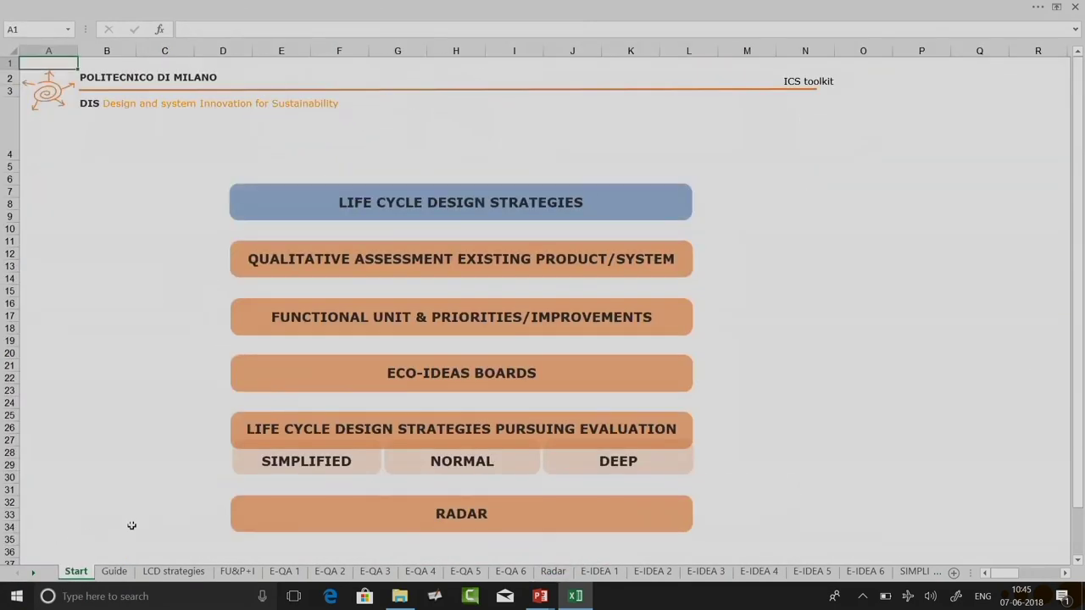
{"action": "left_click", "coordinate": [449, 467]}
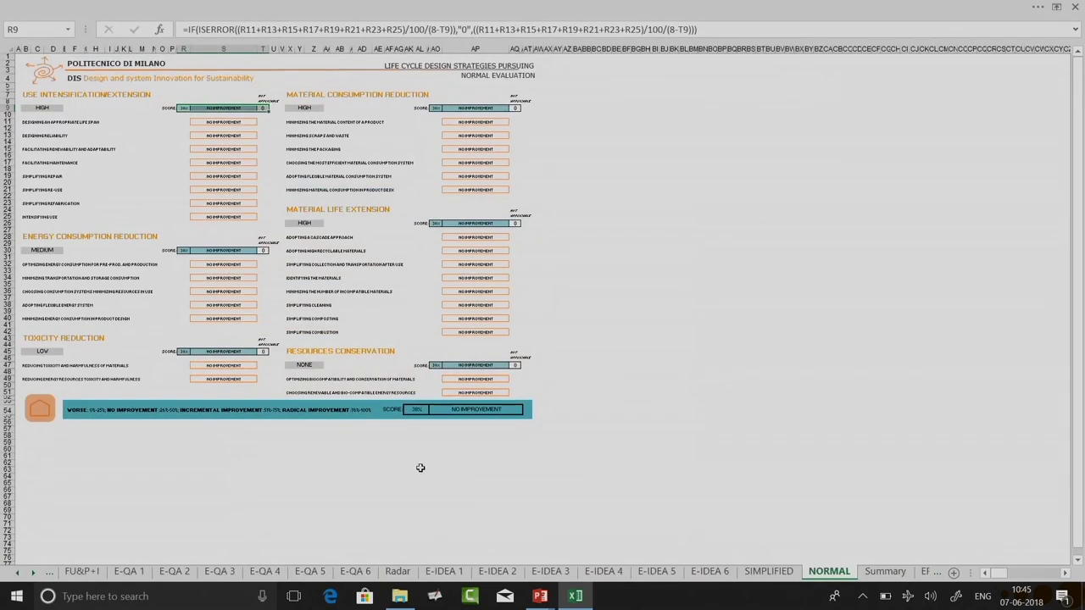
{"action": "left_click", "coordinate": [769, 572]}
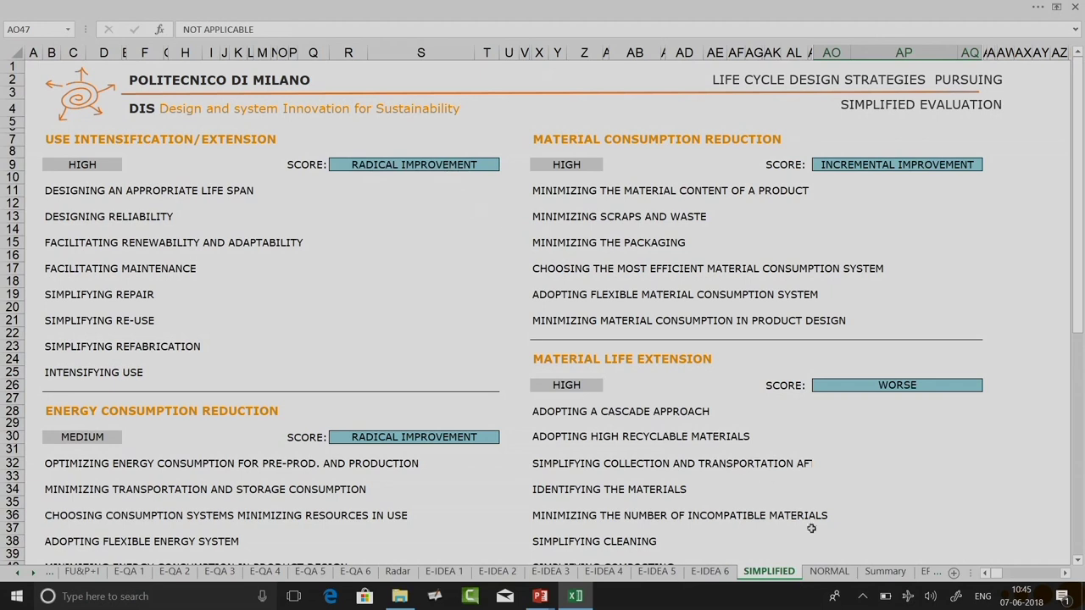
{"action": "left_click", "coordinate": [831, 572]}
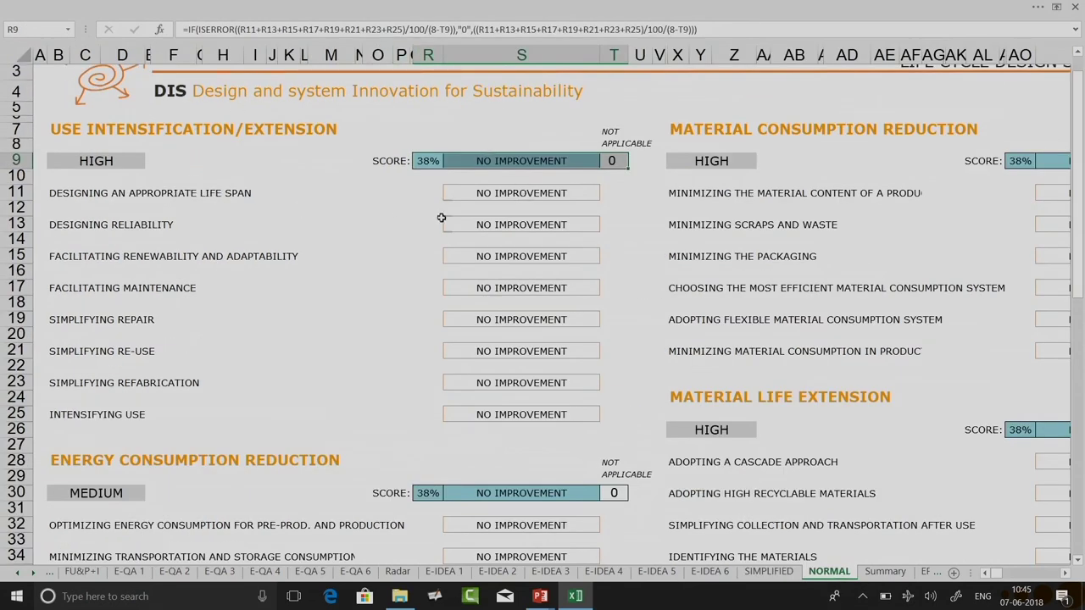
Step: In the normal evaluation, rate Designing an Appropriate Life Span as RADICAL IMPROVEMENT and Designing Reliability as WORSE
{"action": "left_click", "coordinate": [475, 195]}
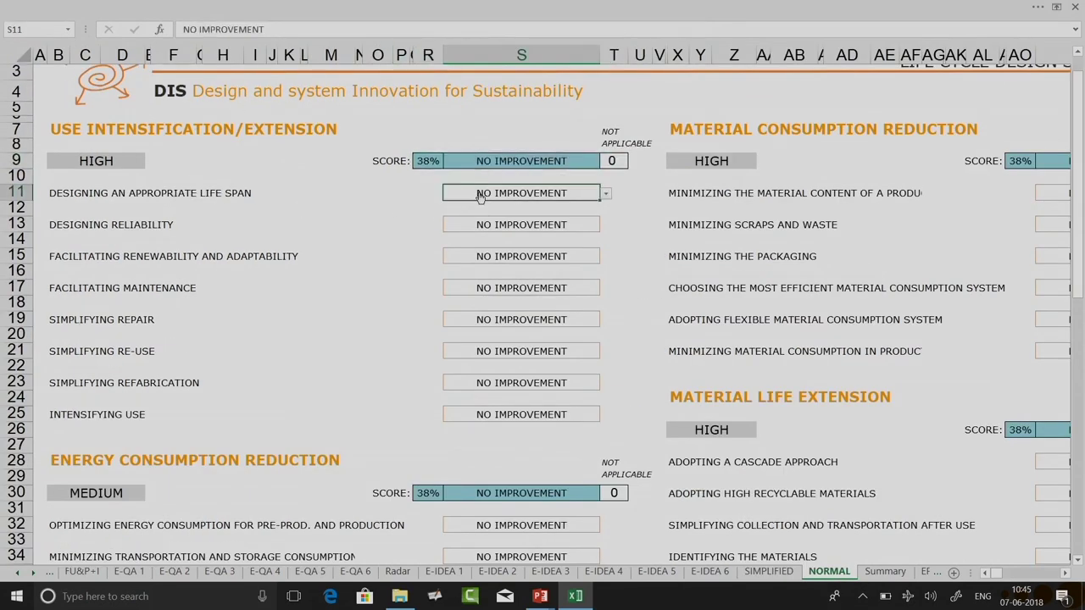
{"action": "left_click", "coordinate": [606, 195]}
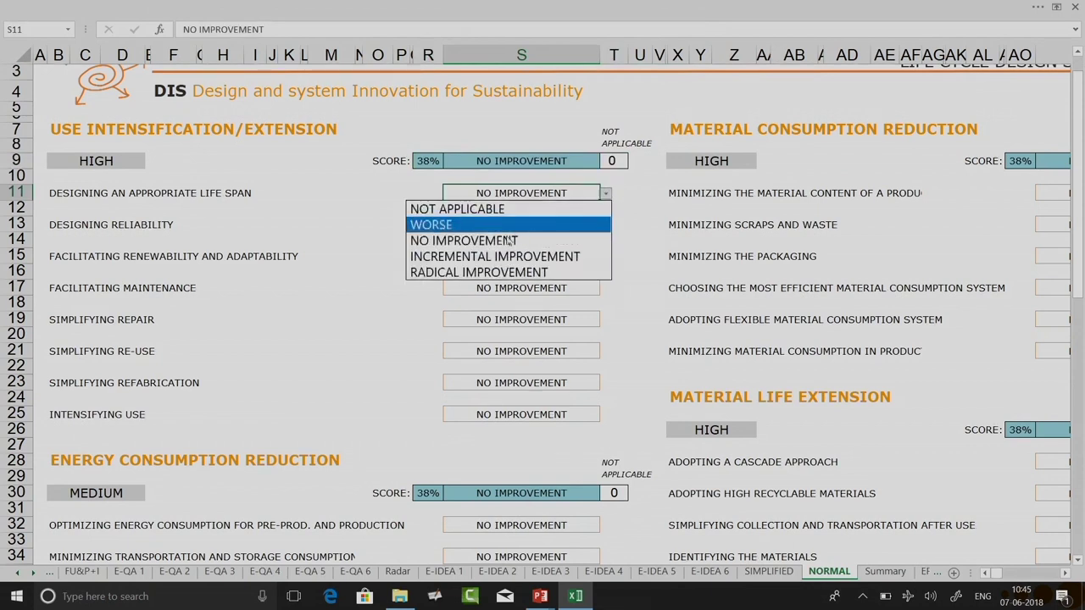
{"action": "left_click", "coordinate": [485, 272]}
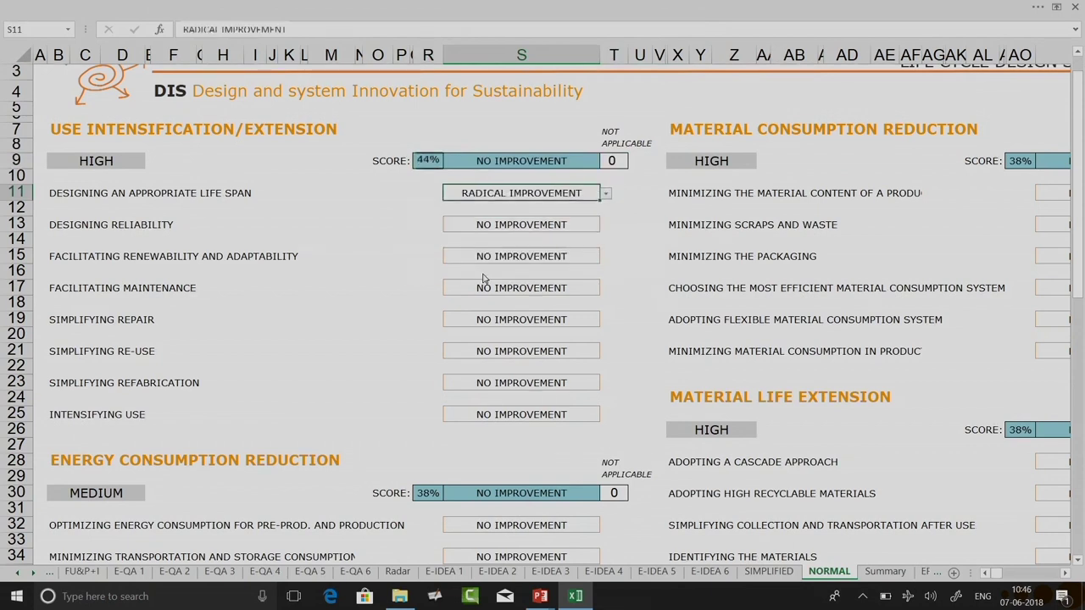
{"action": "left_click", "coordinate": [542, 227]}
{"action": "left_click", "coordinate": [605, 224]}
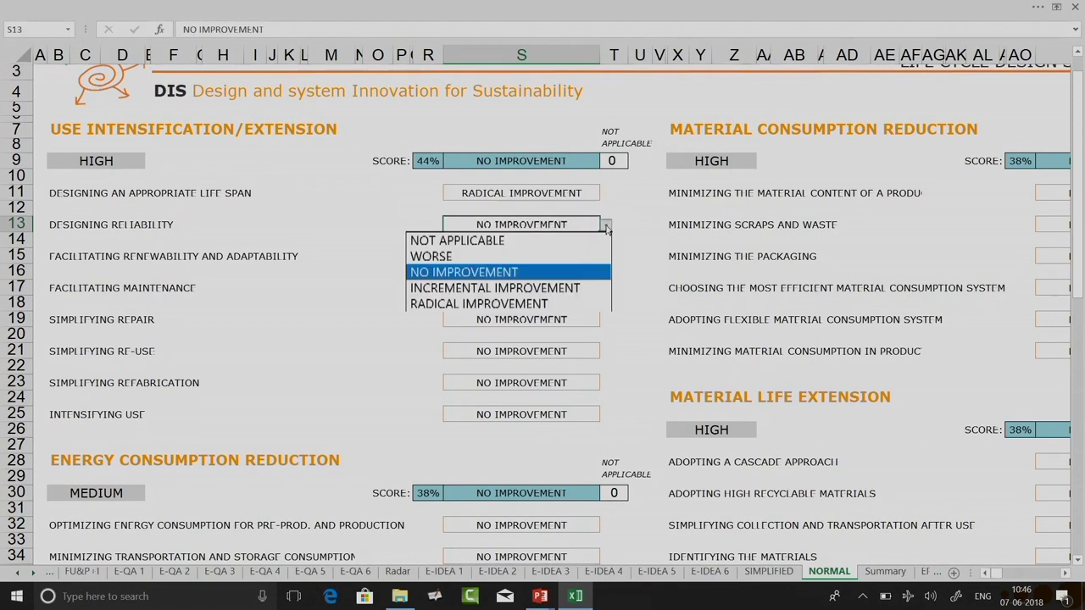
{"action": "left_click", "coordinate": [441, 256]}
Step: Rate Facilitating Renewability and Adaptability as INCREMENTAL IMPROVEMENT and Facilitating Maintenance as RADICAL IMPROVEMENT
{"action": "left_click", "coordinate": [579, 255]}
{"action": "left_click", "coordinate": [606, 256]}
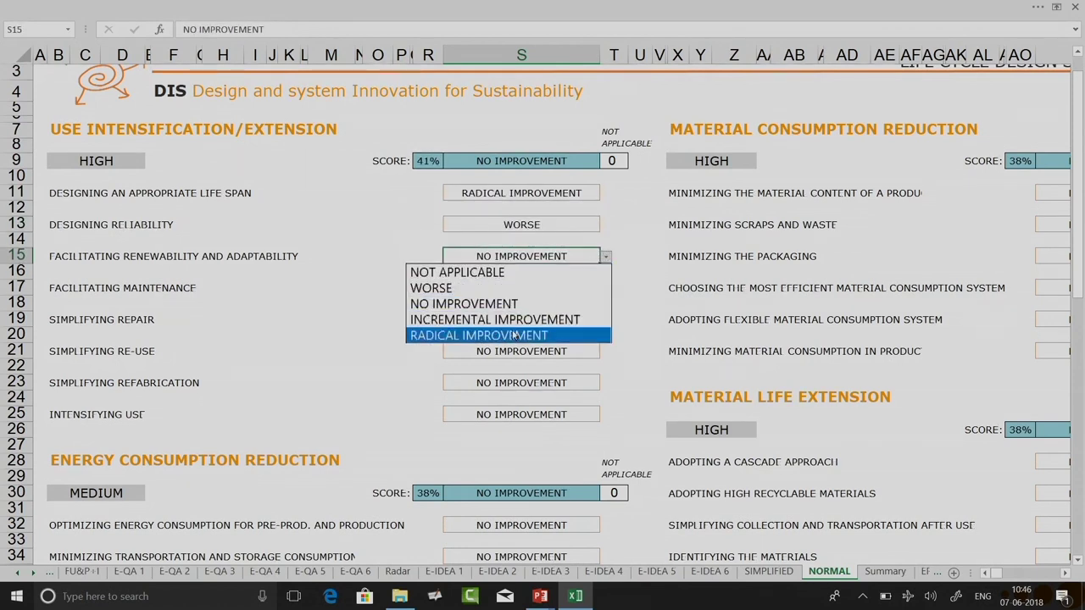
{"action": "left_click", "coordinate": [551, 320]}
{"action": "left_click", "coordinate": [594, 289]}
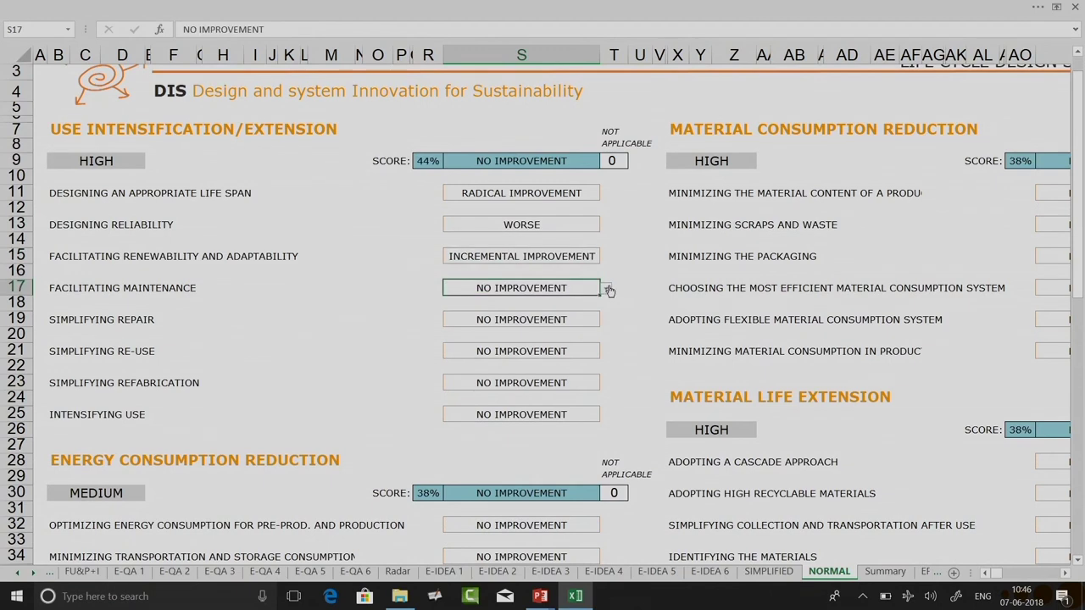
{"action": "left_click", "coordinate": [605, 289]}
{"action": "left_click", "coordinate": [501, 366]}
Step: Rate Simplifying Repair as RADICAL IMPROVEMENT and Simplifying Re-use as NOT APPLICABLE
{"action": "left_click", "coordinate": [593, 319]}
{"action": "left_click", "coordinate": [605, 319]}
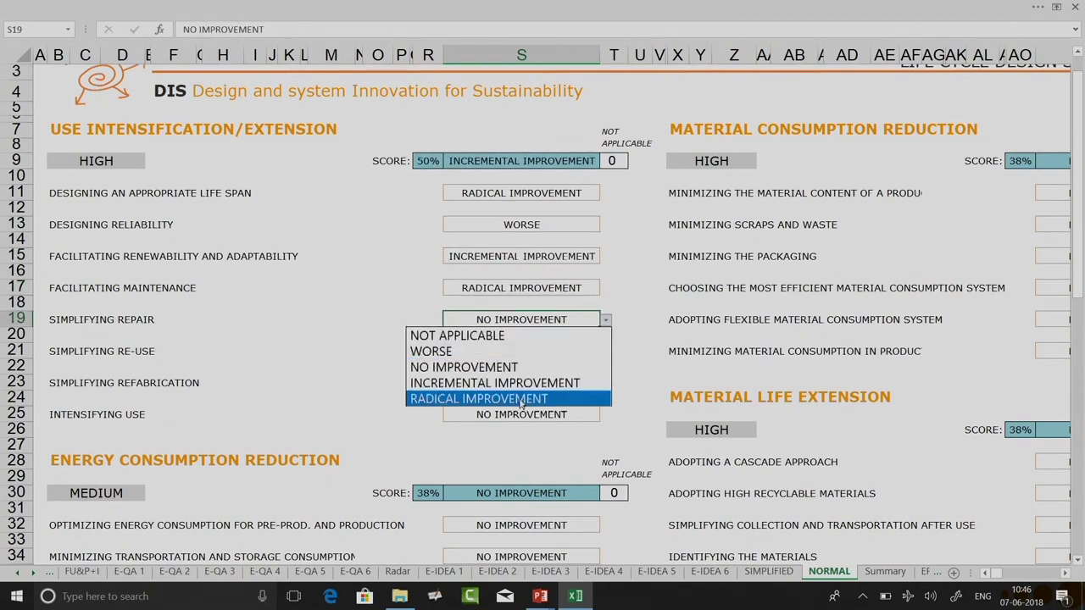
{"action": "left_click", "coordinate": [551, 398]}
{"action": "left_click", "coordinate": [595, 352]}
{"action": "left_click", "coordinate": [607, 353]}
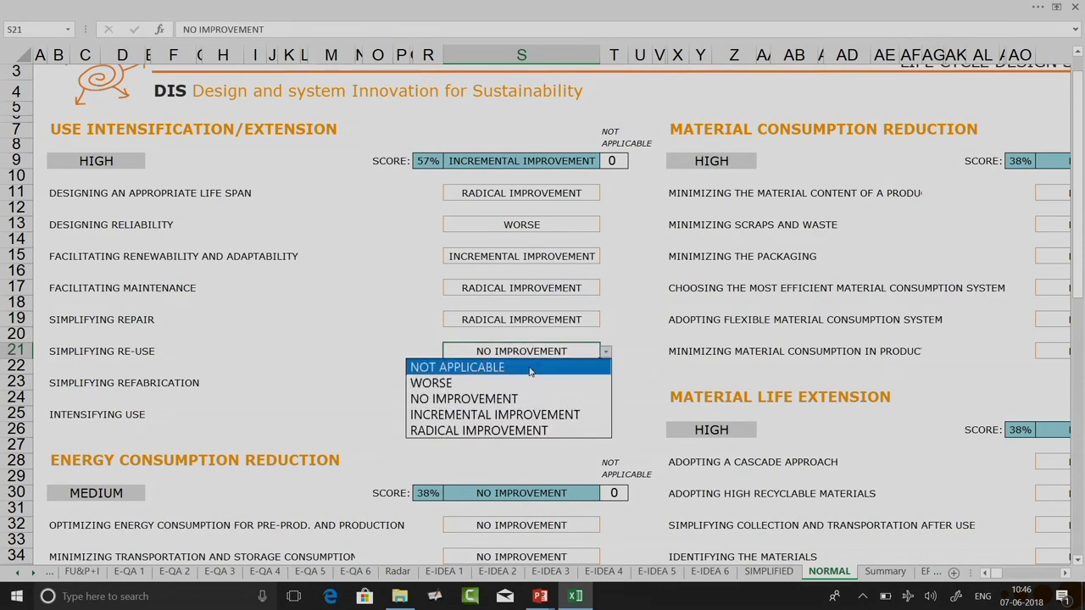
{"action": "left_click", "coordinate": [530, 368]}
Step: Rate Simplifying Refabrication as WORSE and keep Intensifying Use at NO IMPROVEMENT
{"action": "left_click", "coordinate": [590, 383]}
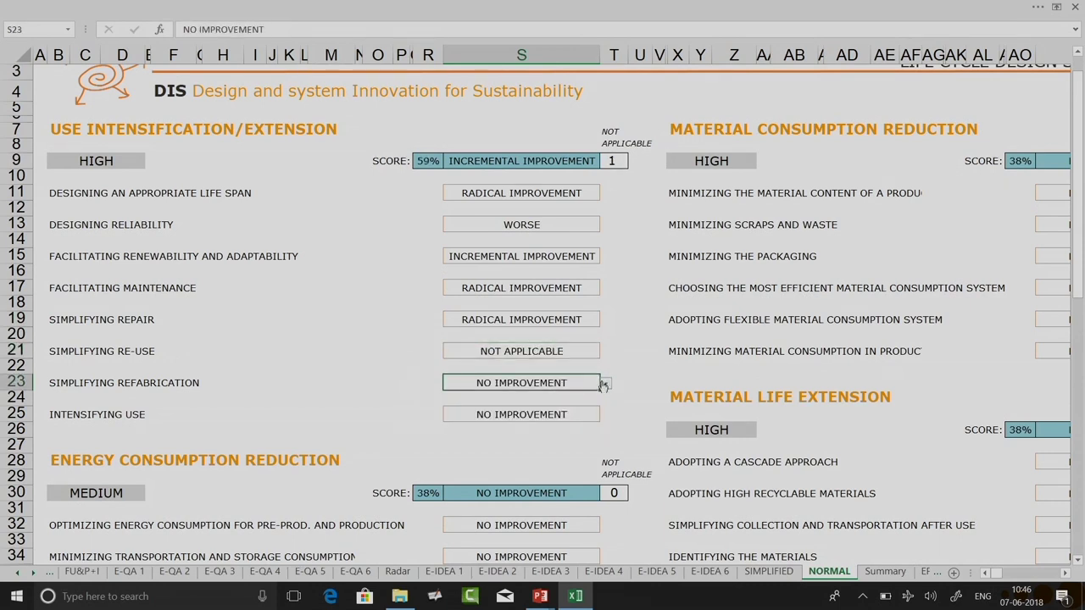
{"action": "left_click", "coordinate": [605, 383]}
{"action": "left_click", "coordinate": [574, 411]}
{"action": "left_click", "coordinate": [573, 412]}
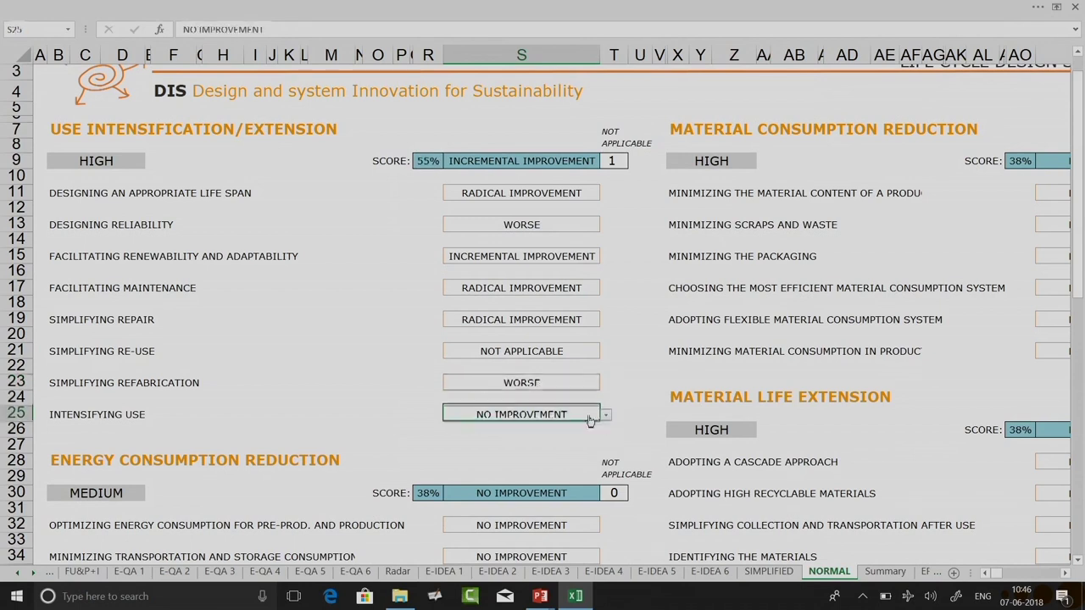
{"action": "left_click", "coordinate": [605, 415]}
{"action": "left_click", "coordinate": [468, 462]}
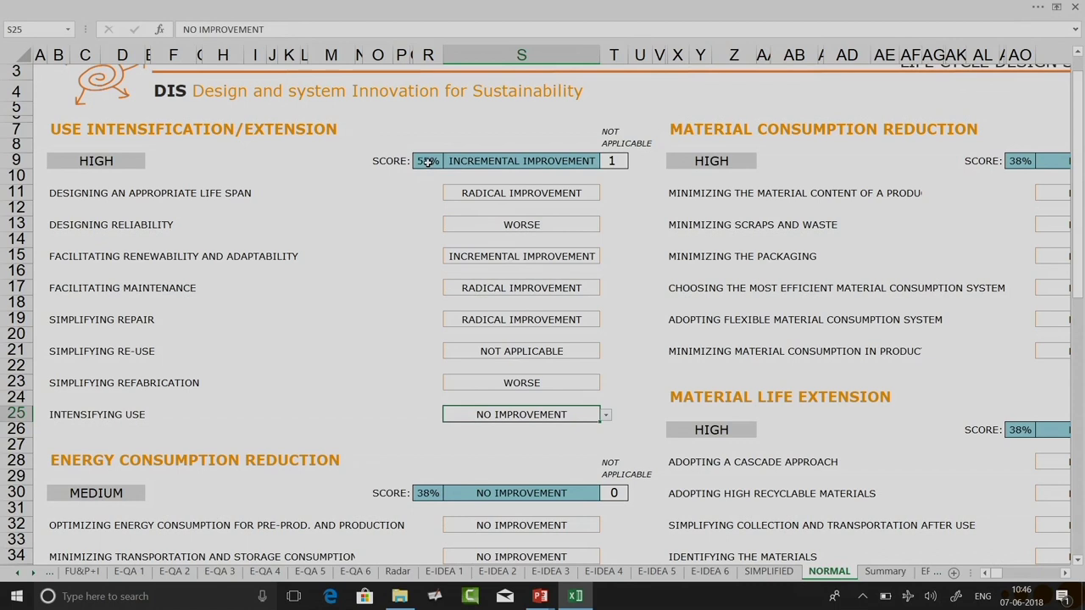
Step: Set Intensifying Use and Simplifying Refabrication to RADICAL IMPROVEMENT, and check the overall score against the percentage ranges below the evaluation
{"action": "left_click", "coordinate": [605, 415]}
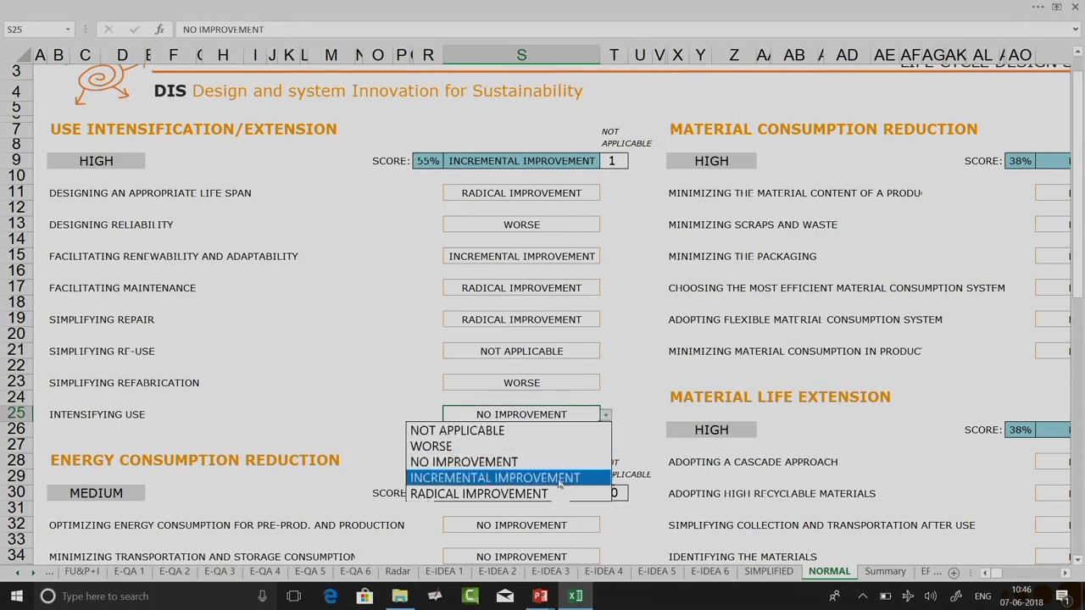
{"action": "left_click", "coordinate": [529, 495]}
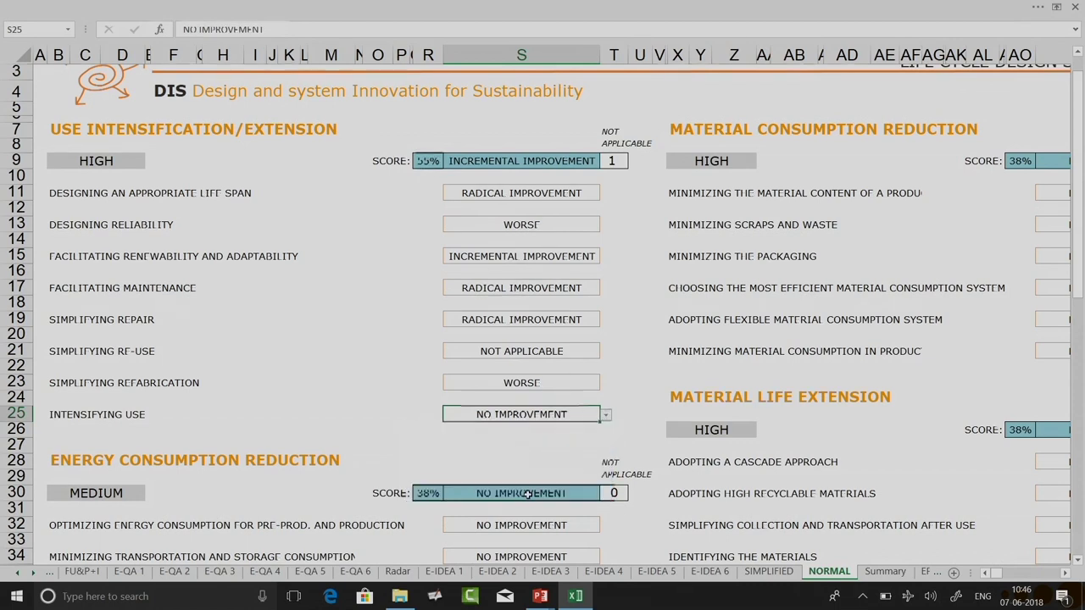
{"action": "left_click", "coordinate": [587, 386]}
{"action": "left_click", "coordinate": [605, 383]}
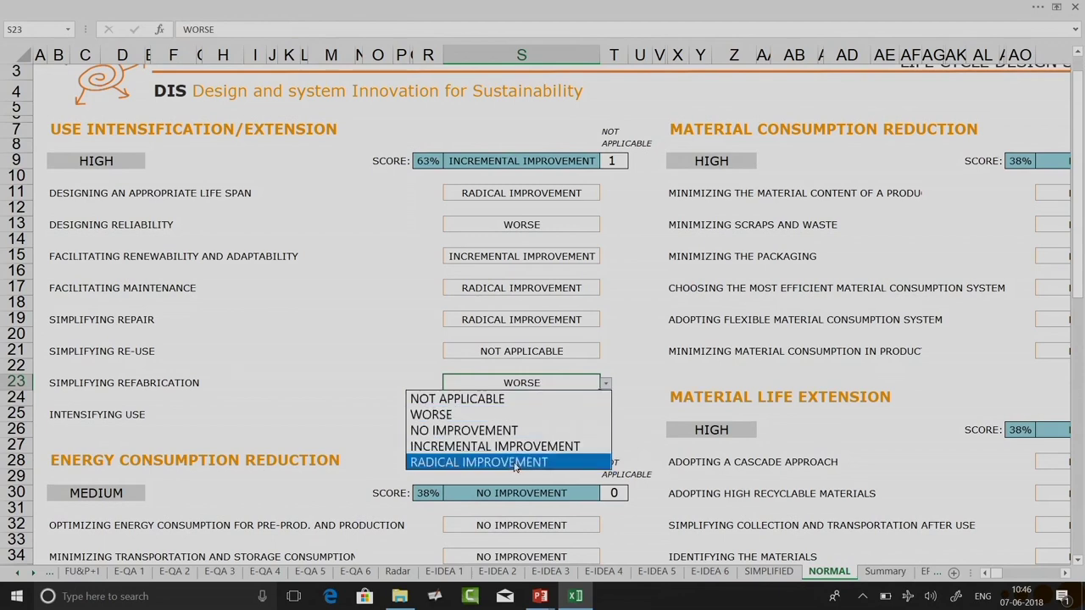
{"action": "left_click", "coordinate": [514, 463]}
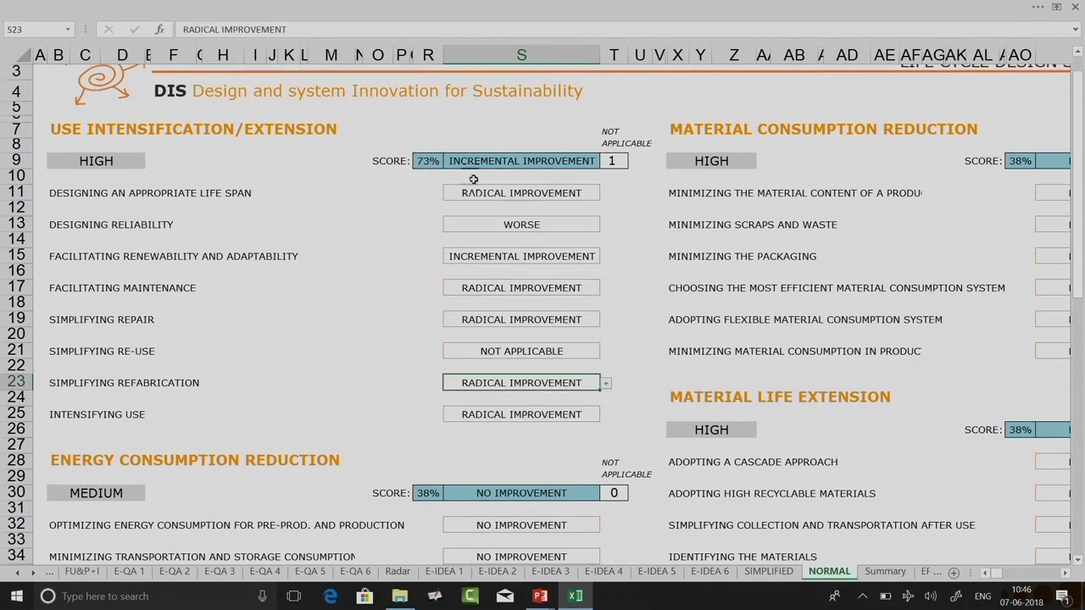
{"action": "left_click_drag", "start_coordinate": [1075, 254], "coordinate": [1081, 433]}
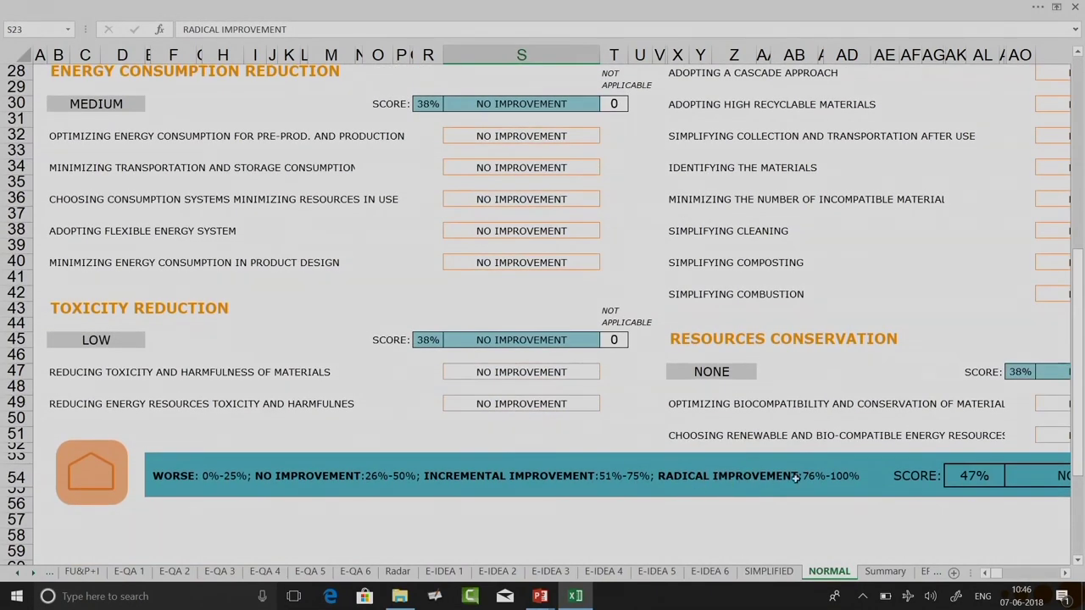
{"action": "left_click_drag", "start_coordinate": [1081, 475], "coordinate": [1083, 463]}
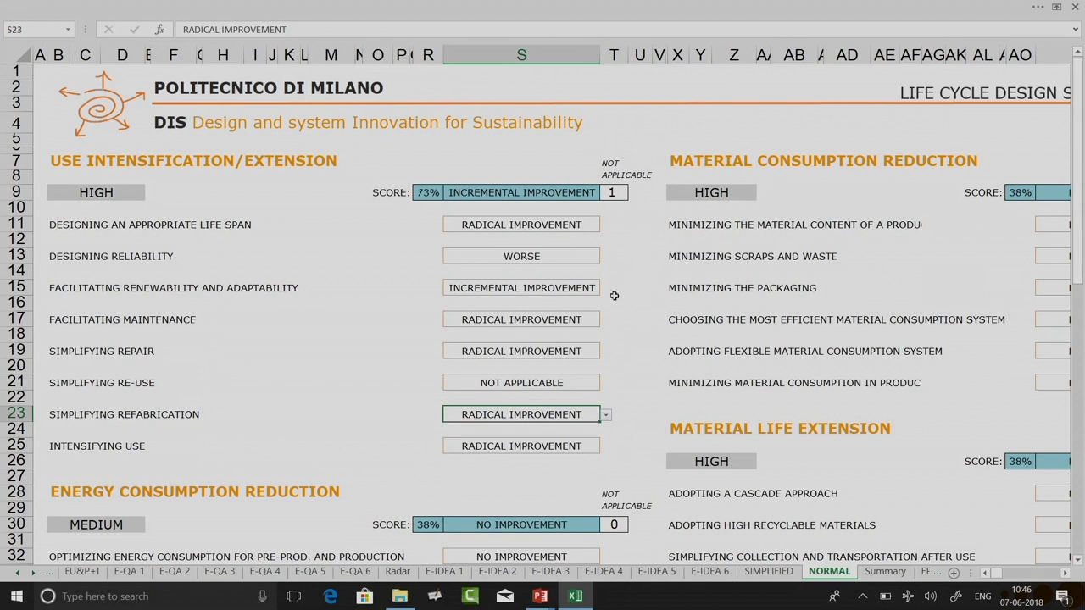
Step: Try INCREMENTAL IMPROVEMENT for Simplifying Re-use, and settle on RADICAL IMPROVEMENT for it
{"action": "left_click", "coordinate": [589, 383]}
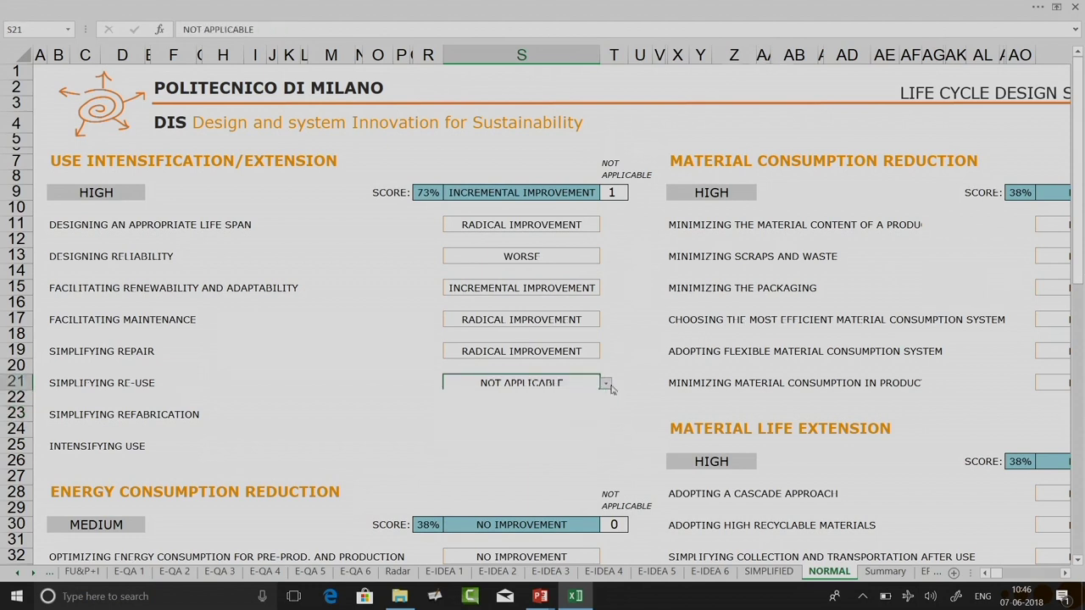
{"action": "left_click", "coordinate": [607, 384]}
{"action": "left_click", "coordinate": [505, 445]}
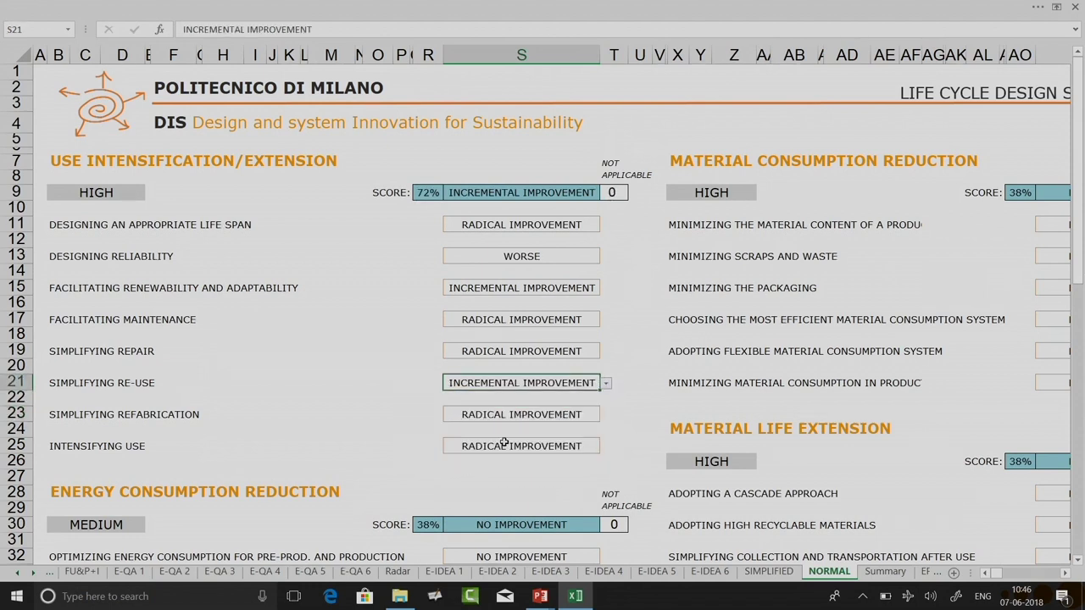
{"action": "left_click", "coordinate": [606, 383]}
{"action": "left_click", "coordinate": [560, 460]}
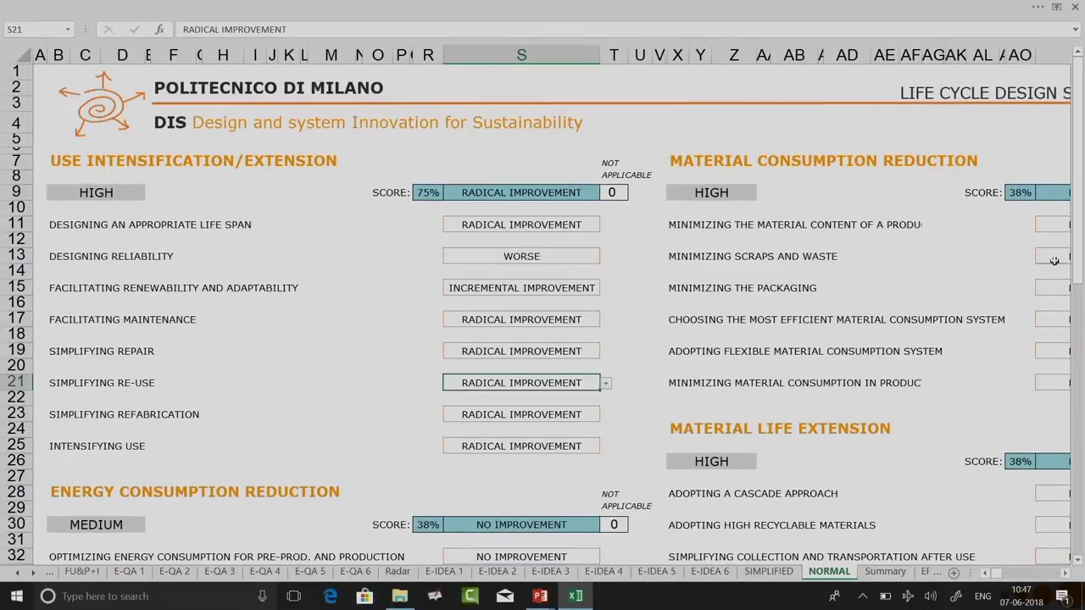
Step: Open the radar from the start page, set its evaluation level to NORMAL, and check the priority and improvement table
{"action": "left_click_drag", "start_coordinate": [1079, 259], "coordinate": [1083, 310]}
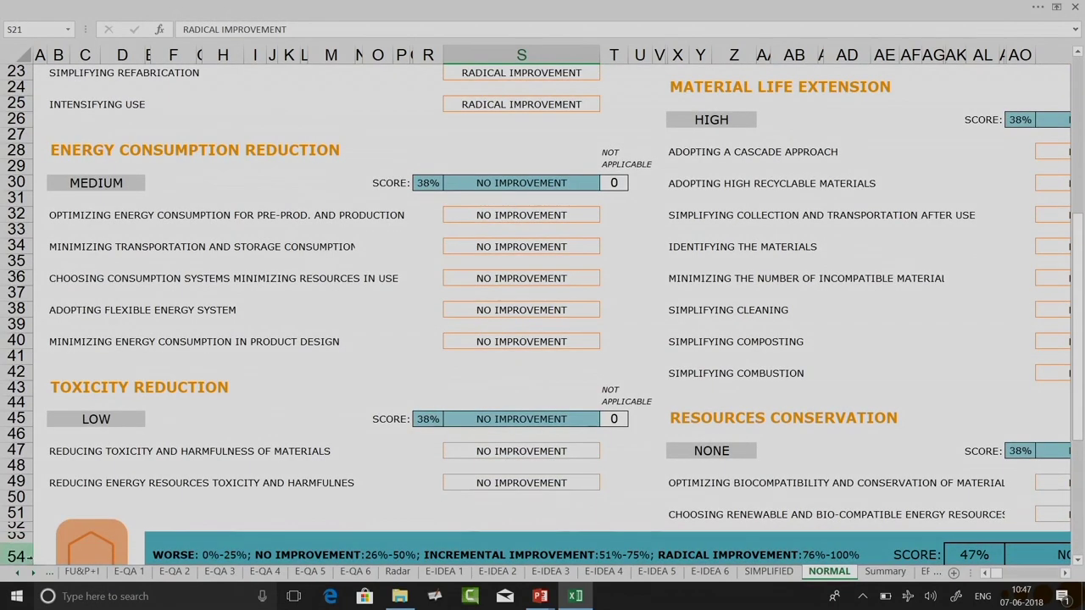
{"action": "left_click", "coordinate": [88, 541]}
{"action": "left_click", "coordinate": [454, 519]}
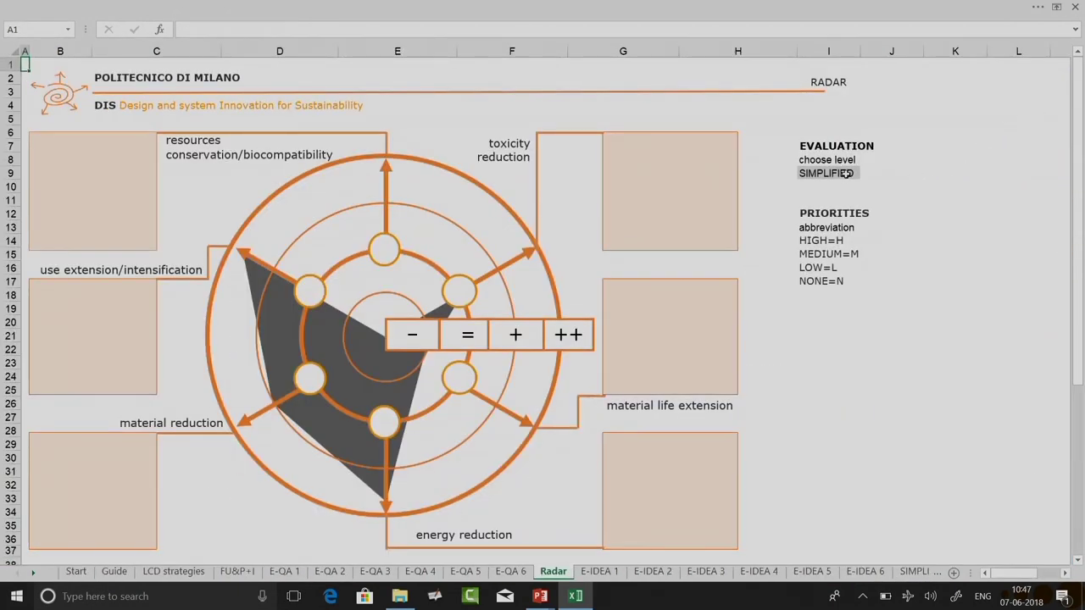
{"action": "left_click", "coordinate": [844, 174]}
{"action": "left_click", "coordinate": [866, 173]}
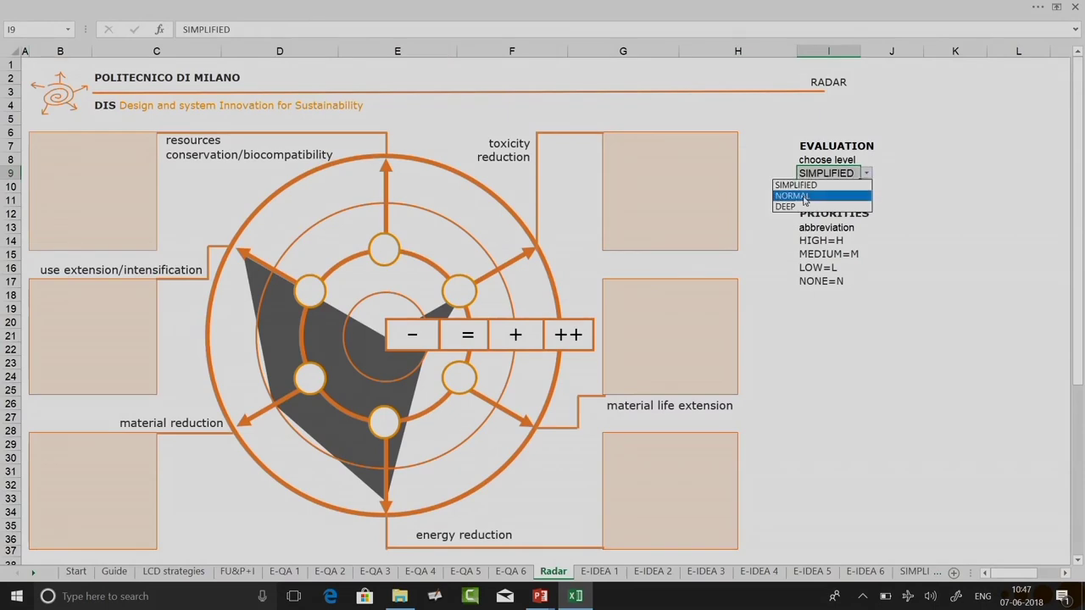
{"action": "left_click", "coordinate": [803, 196]}
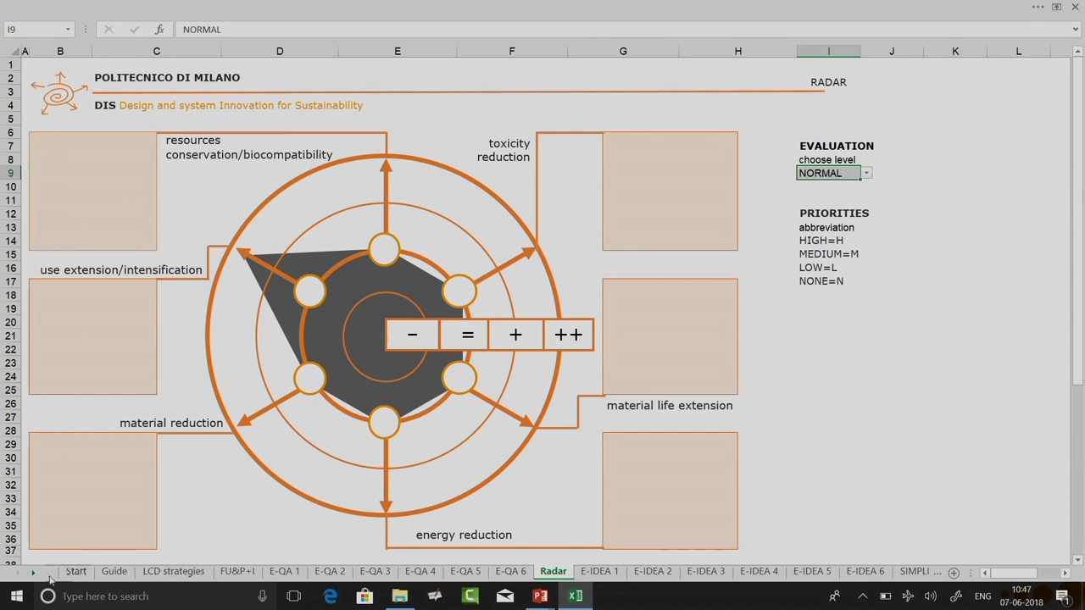
{"action": "scroll", "coordinate": [112, 494], "scroll_direction": "down", "scroll_amount": 3}
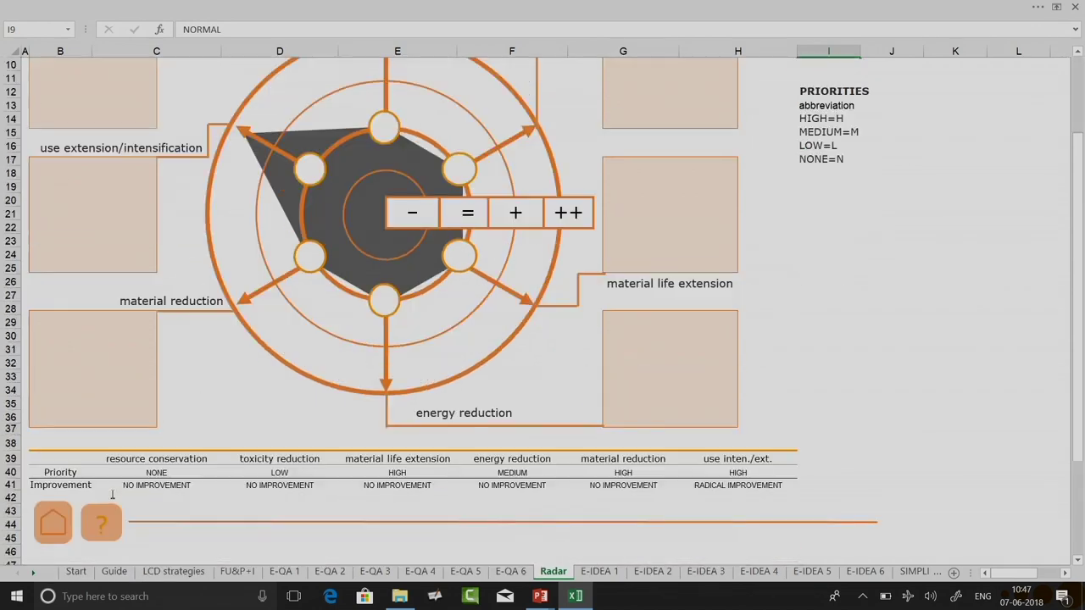
Step: Revisit the normal evaluation from the start page, and reopen the radar to review its improvement table
{"action": "left_click", "coordinate": [45, 509]}
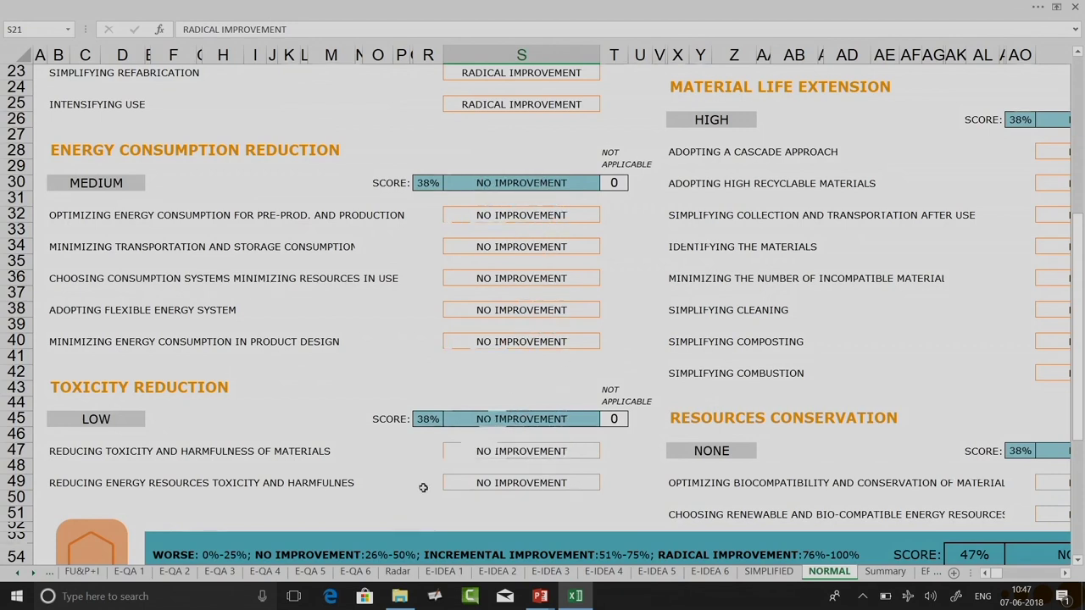
{"action": "left_click", "coordinate": [107, 552]}
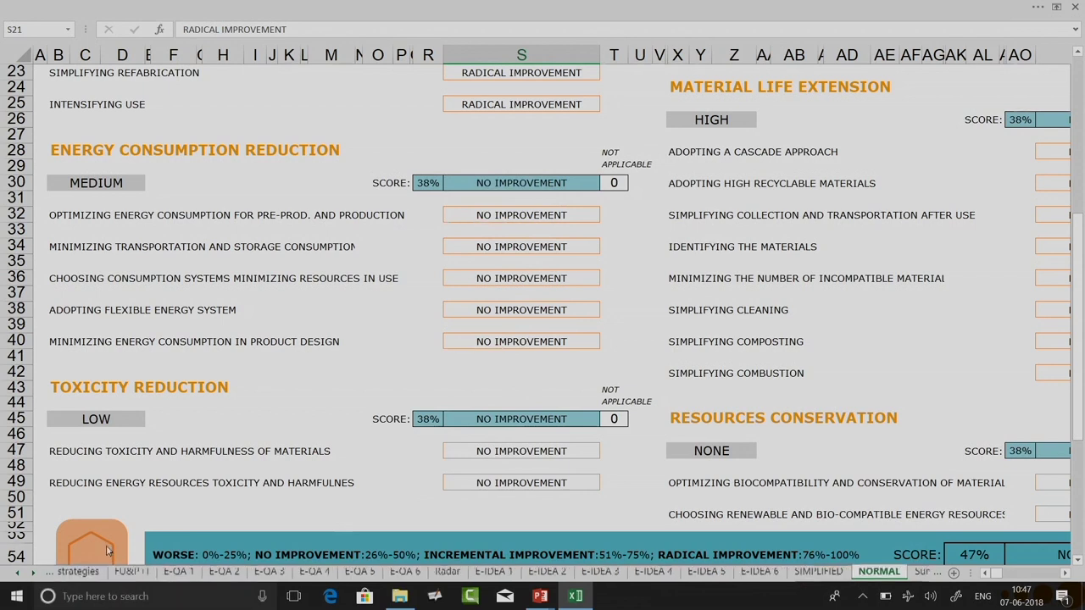
{"action": "left_click", "coordinate": [465, 512]}
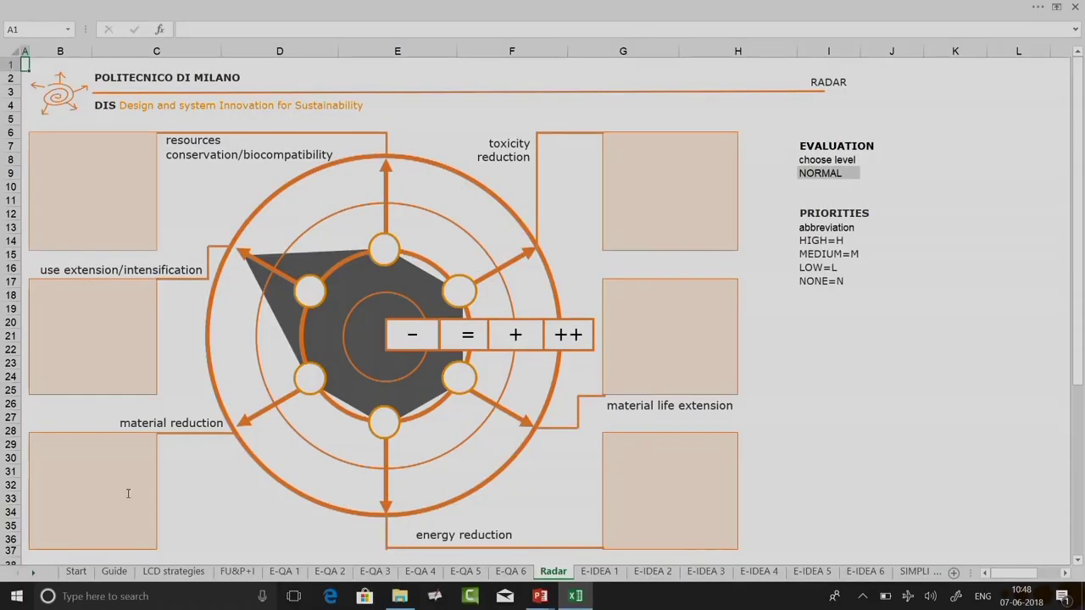
{"action": "scroll", "coordinate": [105, 523], "scroll_direction": "down", "scroll_amount": 4}
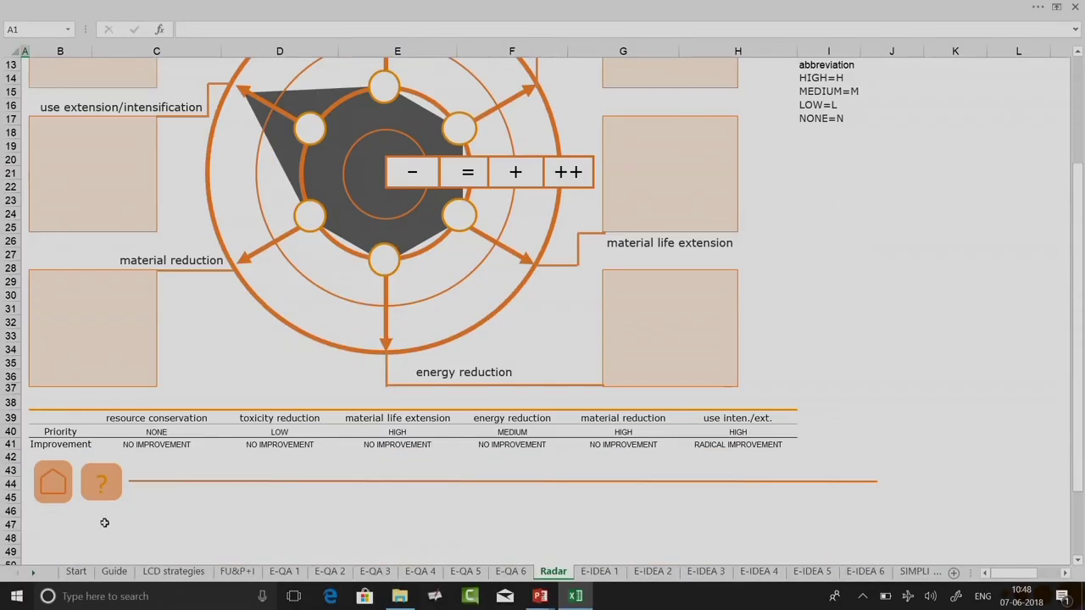
Step: Open the deep evaluation from the start page and review its life span and reliability checklists
{"action": "left_click", "coordinate": [61, 494]}
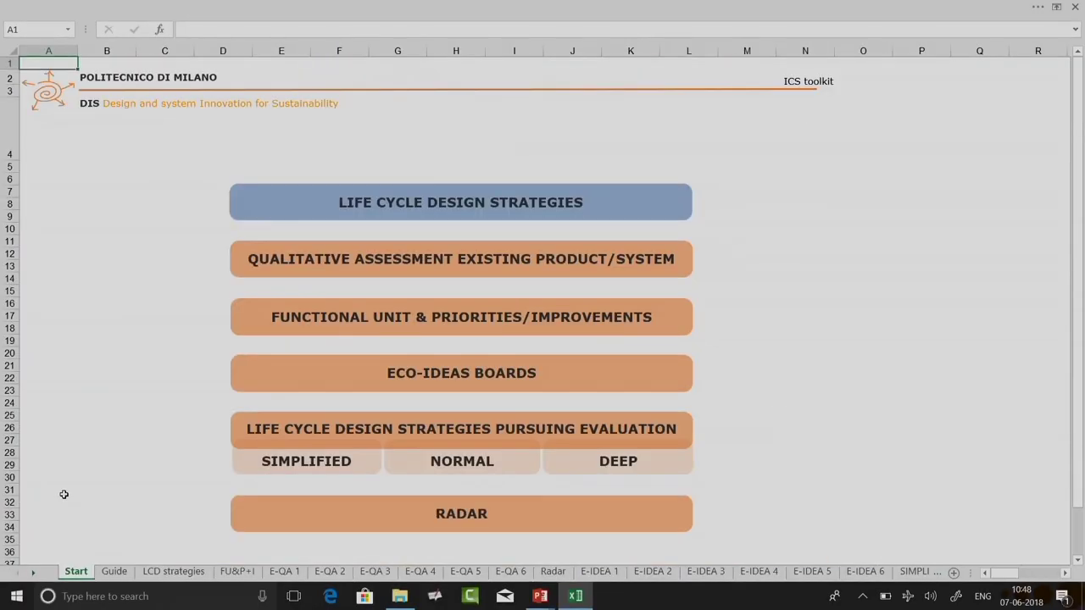
{"action": "left_click", "coordinate": [624, 468]}
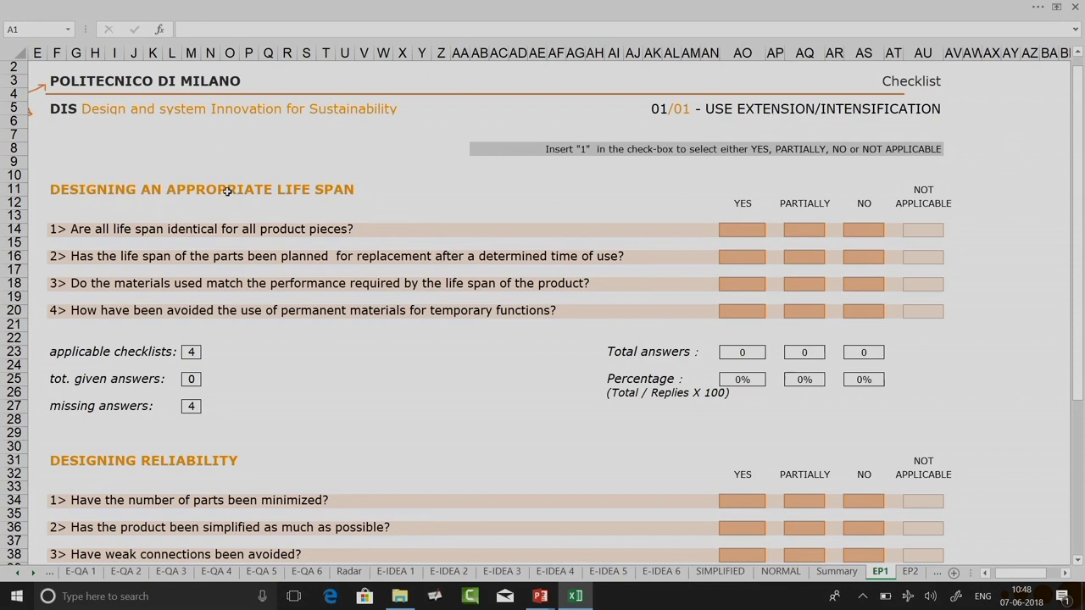
{"action": "scroll", "coordinate": [200, 476], "scroll_direction": "down", "scroll_amount": 6}
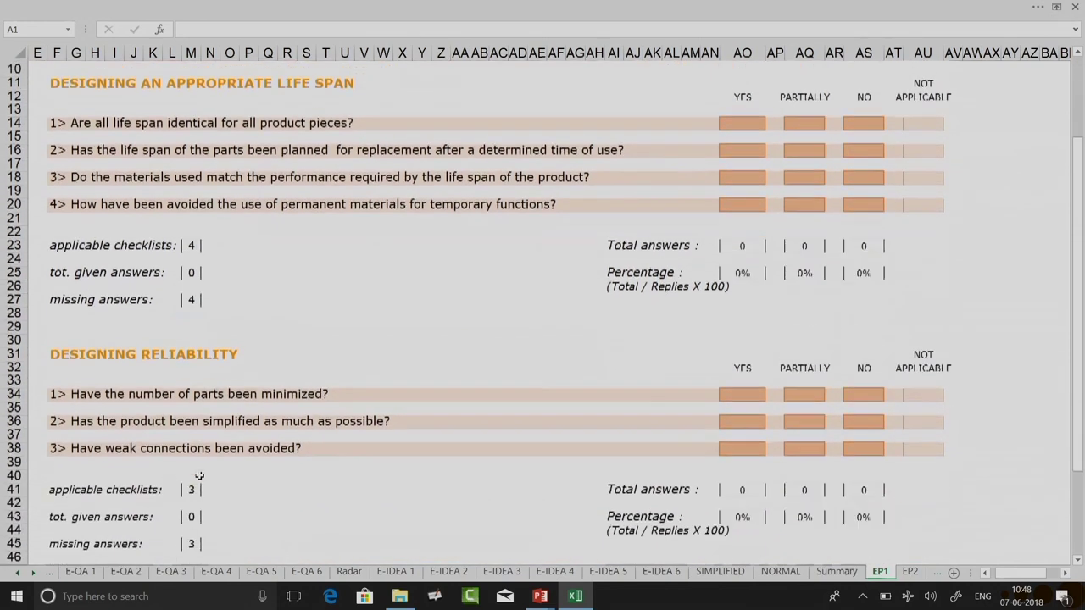
{"action": "scroll", "coordinate": [203, 475], "scroll_direction": "up", "scroll_amount": 7}
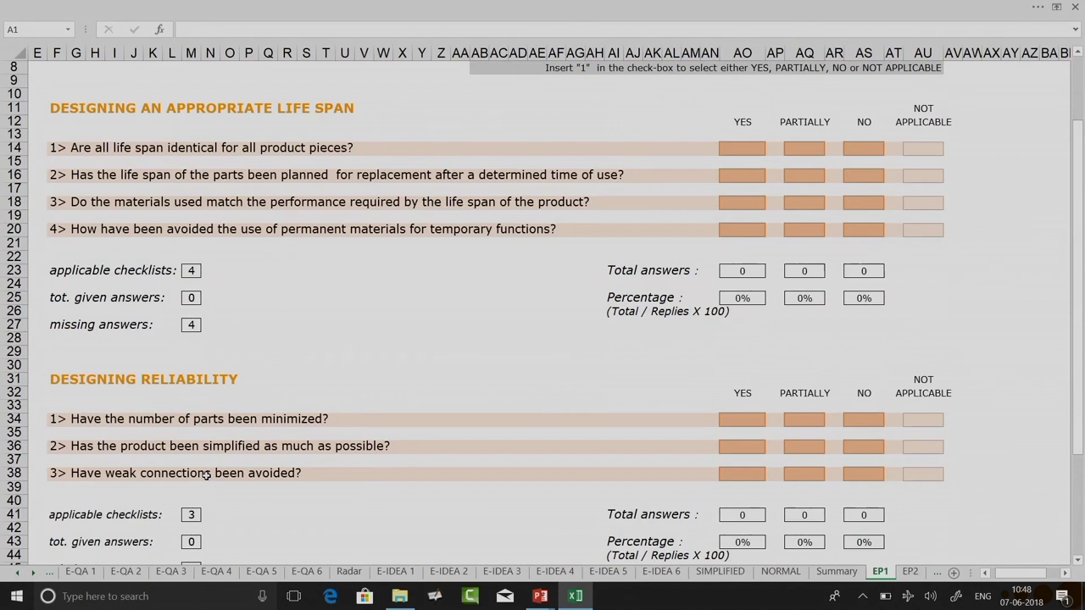
Step: Check the first life span question, its YES, PARTIALLY and NO answer cells, and the instruction for inserting answers
{"action": "left_click", "coordinate": [299, 243]}
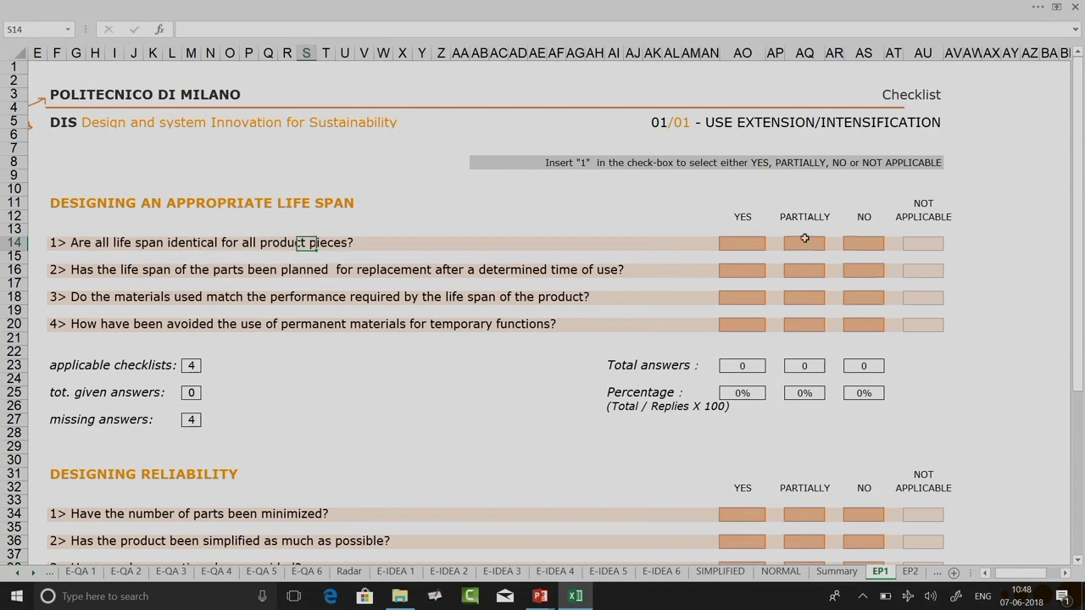
{"action": "left_click", "coordinate": [757, 246]}
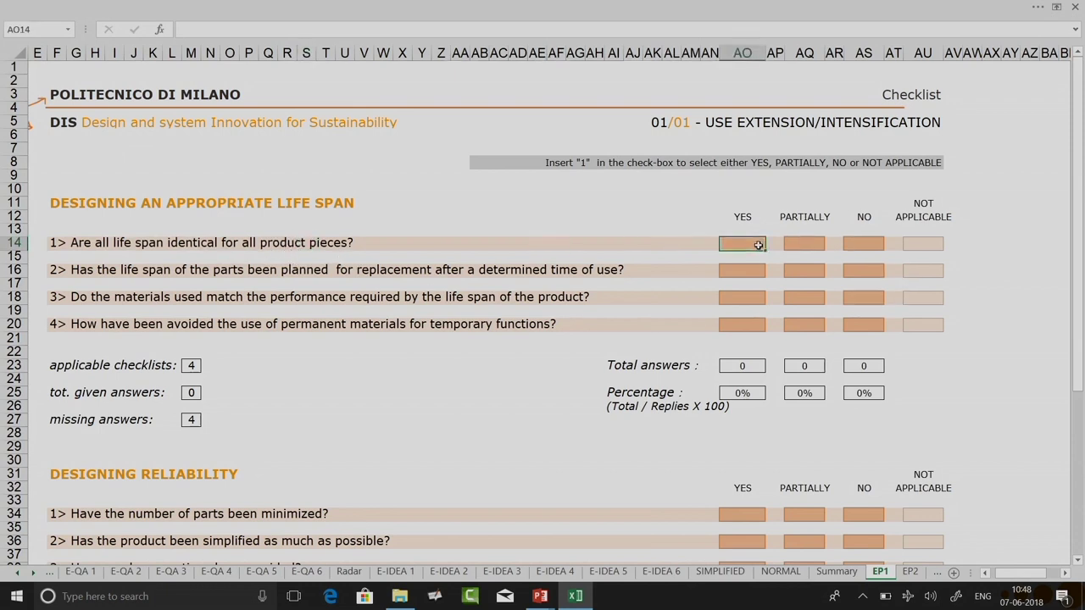
{"action": "left_click", "coordinate": [798, 241]}
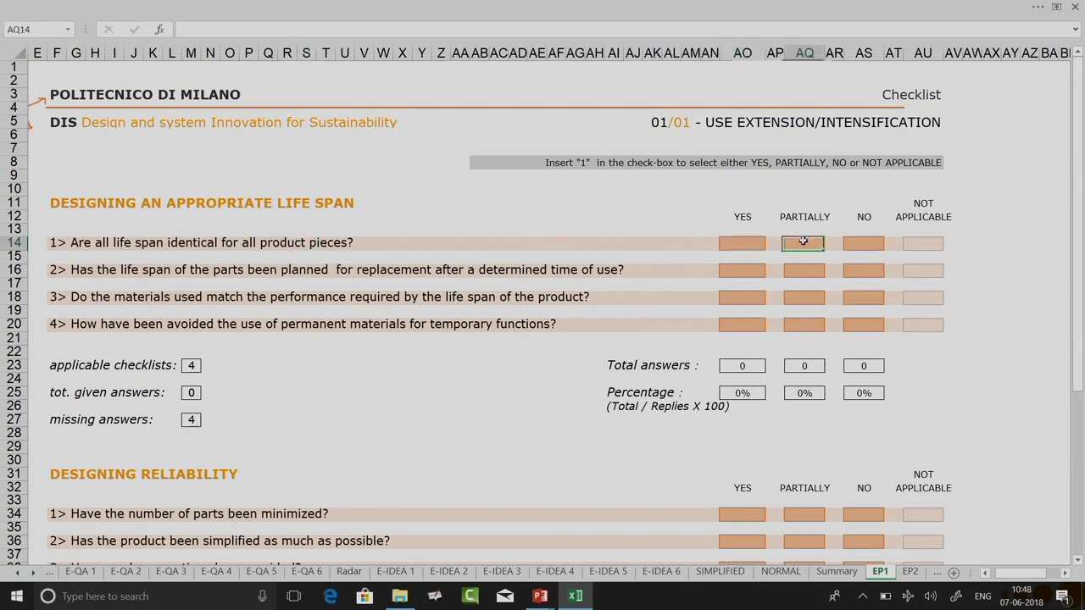
{"action": "left_click", "coordinate": [862, 245]}
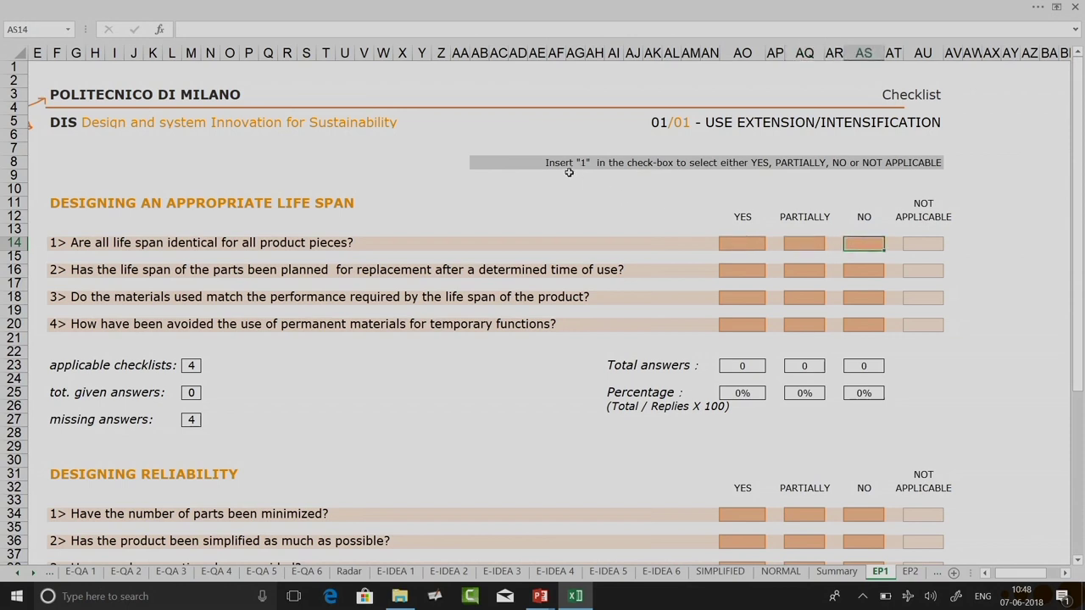
{"action": "left_click", "coordinate": [727, 165]}
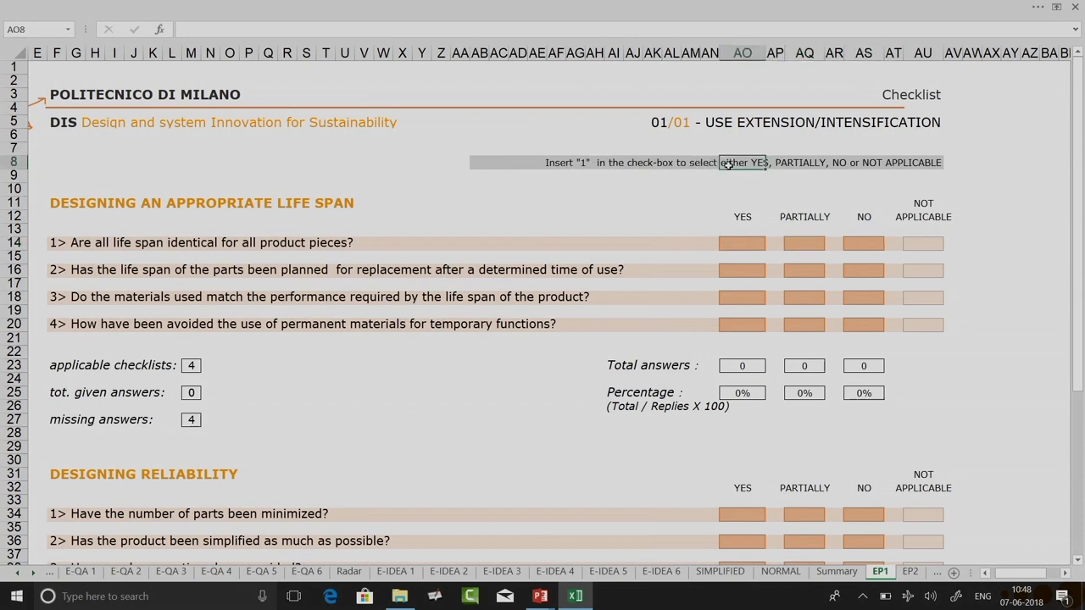
{"action": "left_click", "coordinate": [577, 163]}
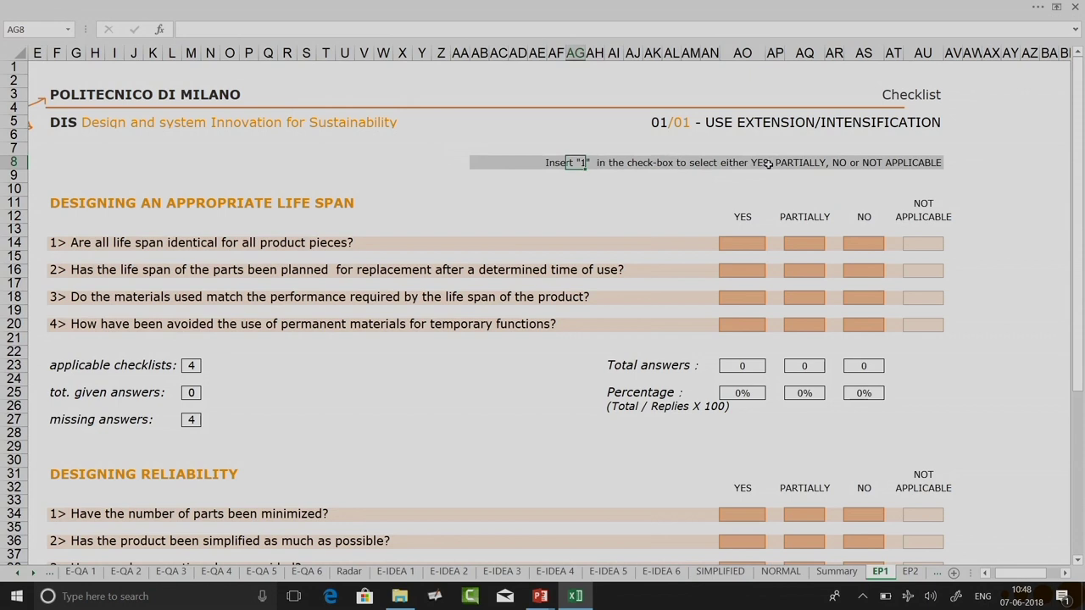
Step: Answer the four life span questions with 1 under YES, PARTIALLY, YES and NO respectively
{"action": "left_click", "coordinate": [746, 247]}
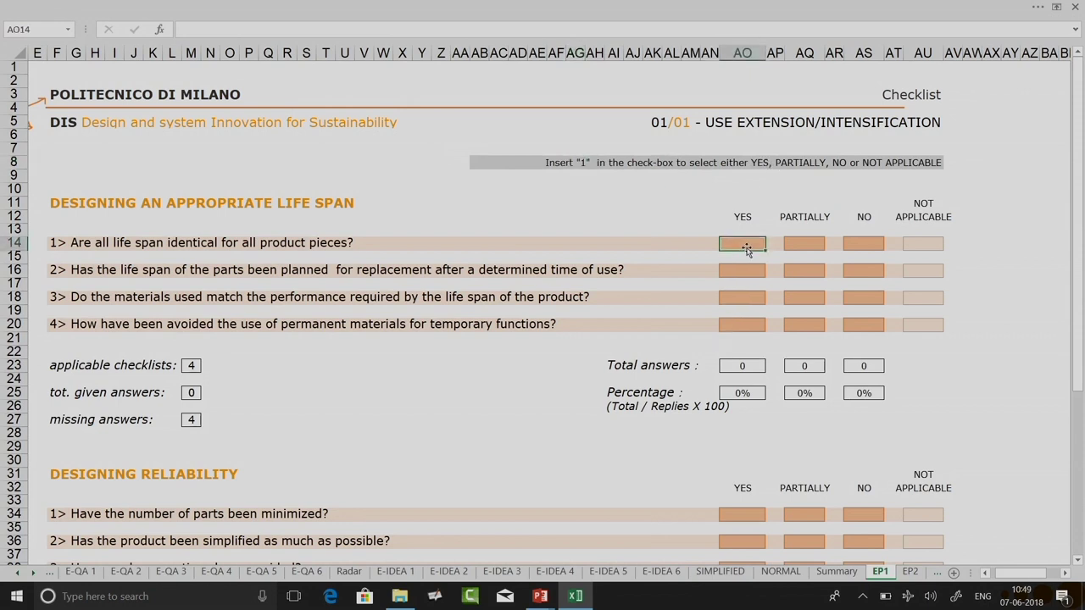
{"action": "type", "text": "1"}
{"action": "left_click", "coordinate": [994, 414]}
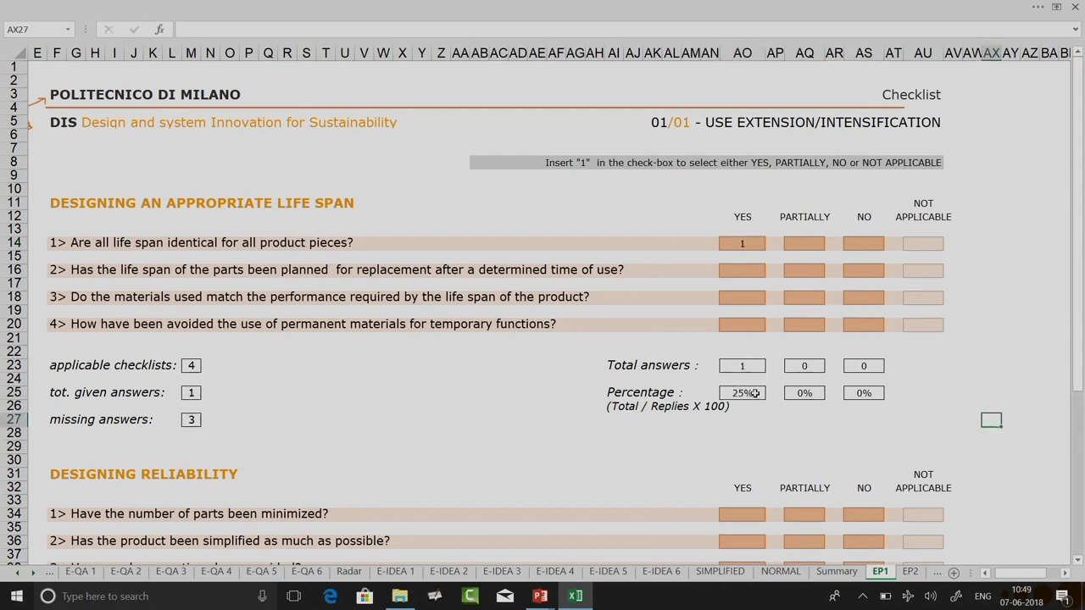
{"action": "left_click", "coordinate": [787, 268]}
{"action": "type", "text": "1"}
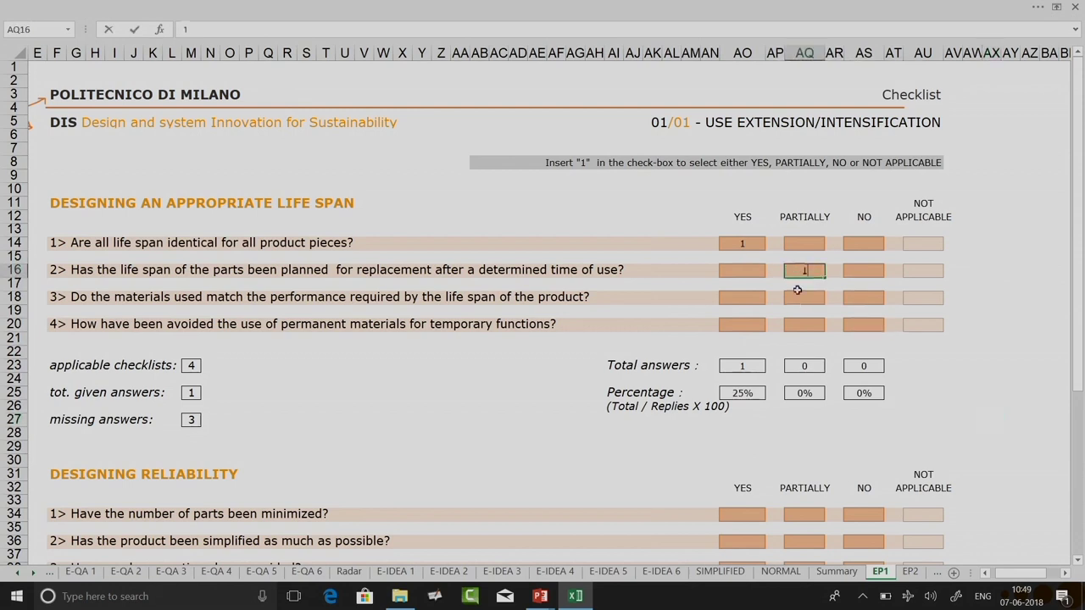
{"action": "left_click", "coordinate": [748, 297]}
{"action": "type", "text": "1"}
{"action": "left_click", "coordinate": [864, 324]}
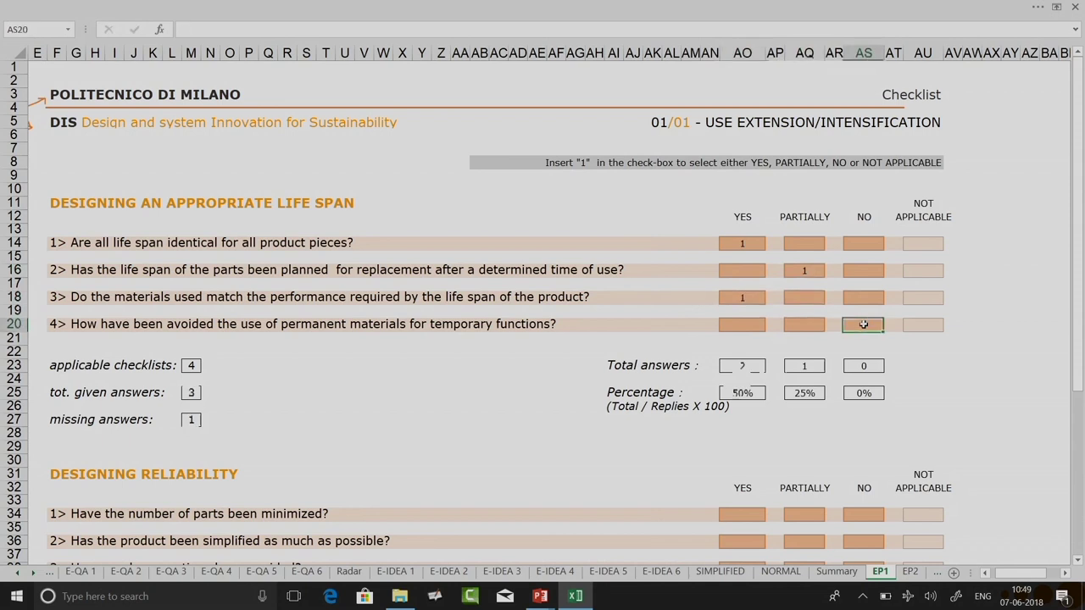
{"action": "type", "text": "1"}
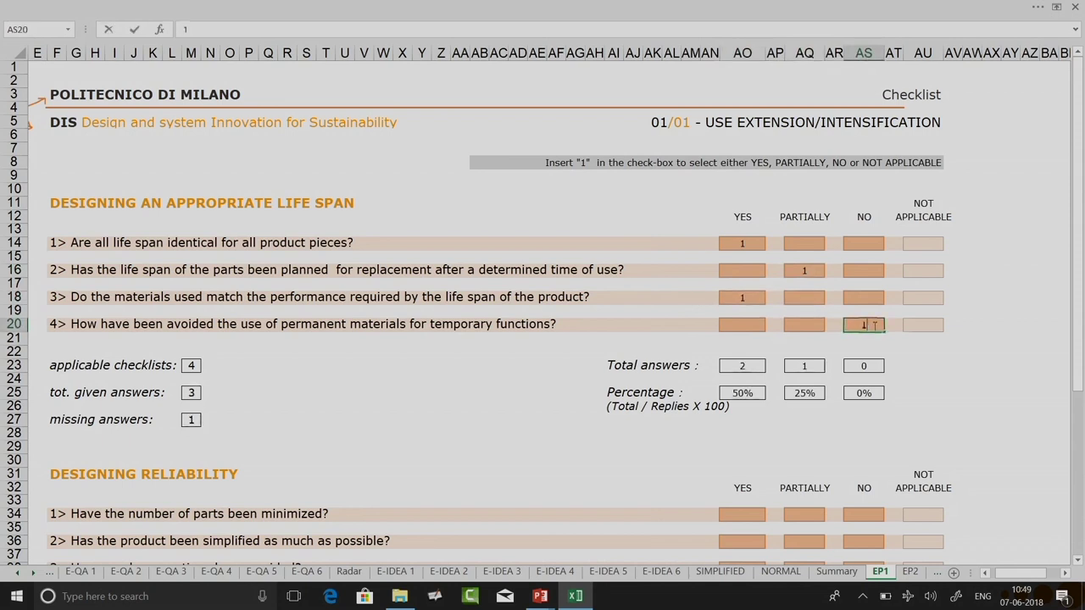
{"action": "left_click", "coordinate": [985, 350]}
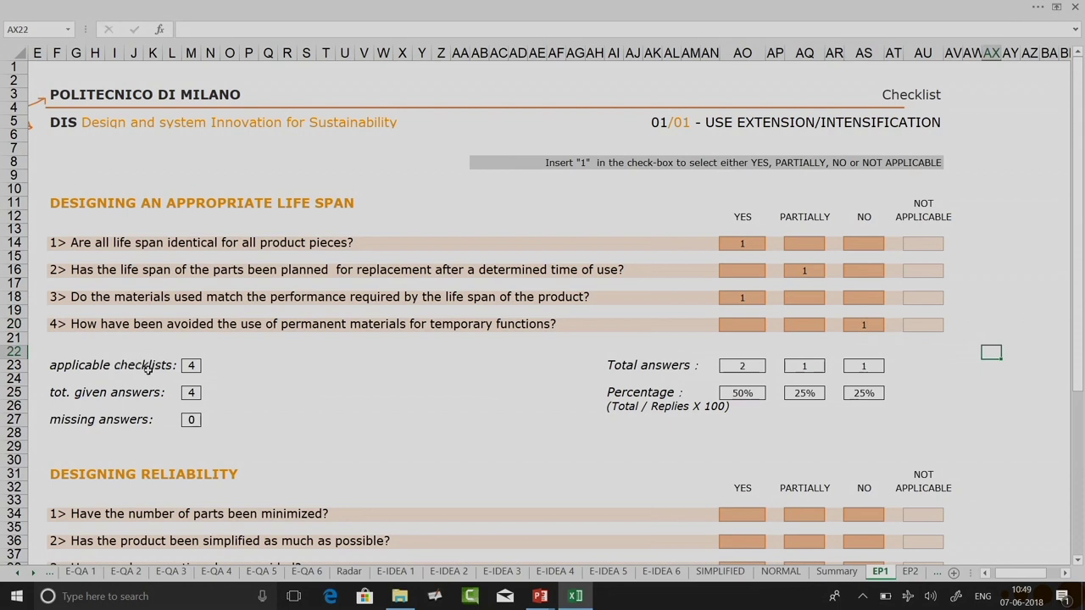
Step: Check the answer counts, try a second answer under PARTIALLY for the first life span question, and clear it again
{"action": "left_click", "coordinate": [192, 367]}
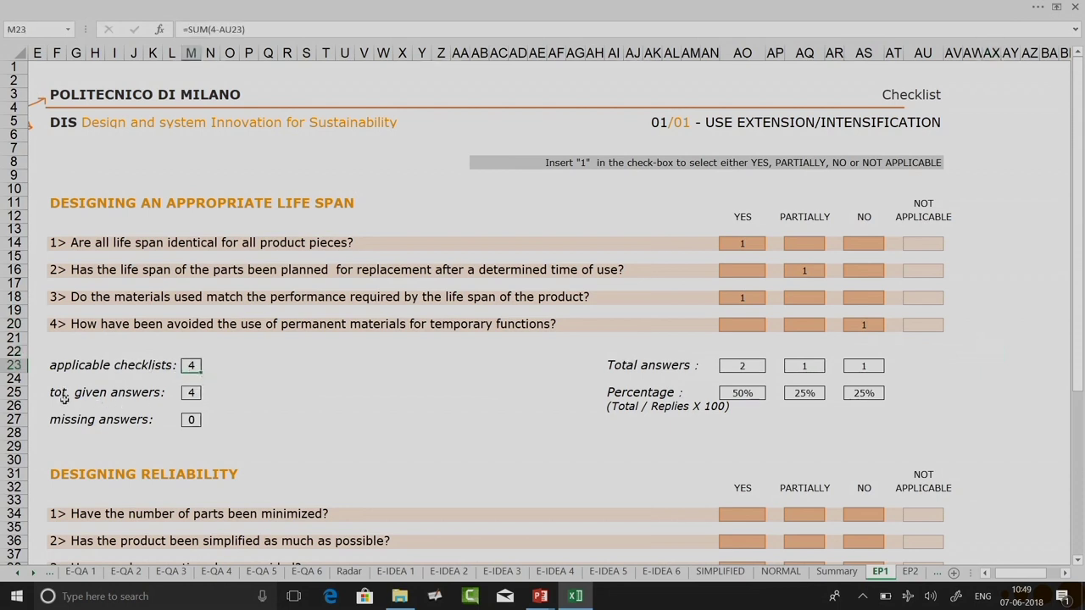
{"action": "left_click", "coordinate": [198, 395]}
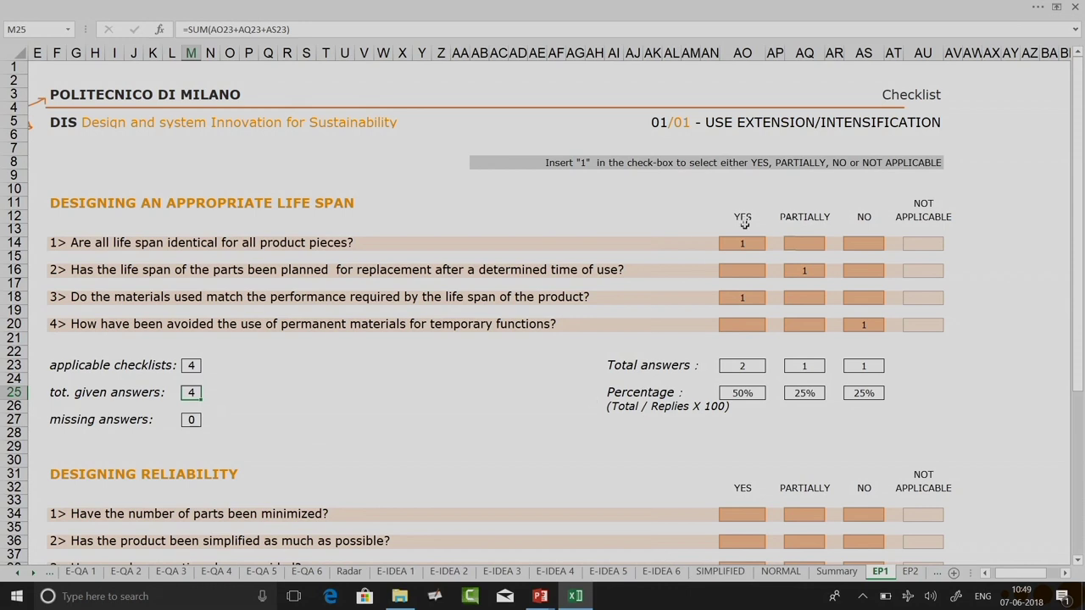
{"action": "left_click", "coordinate": [807, 243]}
{"action": "type", "text": "1"}
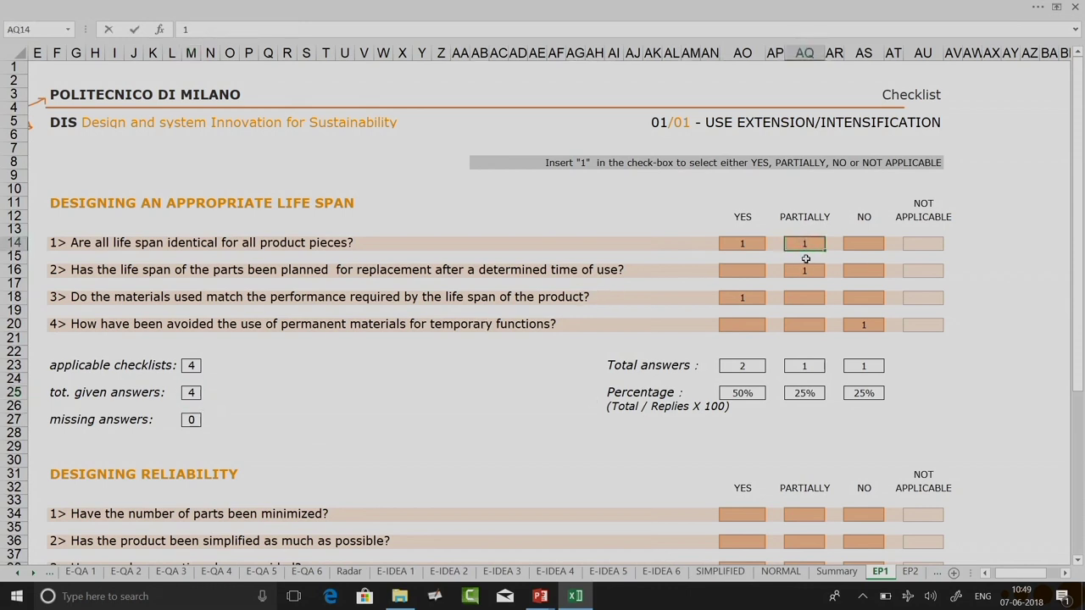
{"action": "left_click", "coordinate": [1021, 297]}
{"action": "left_click", "coordinate": [192, 420]}
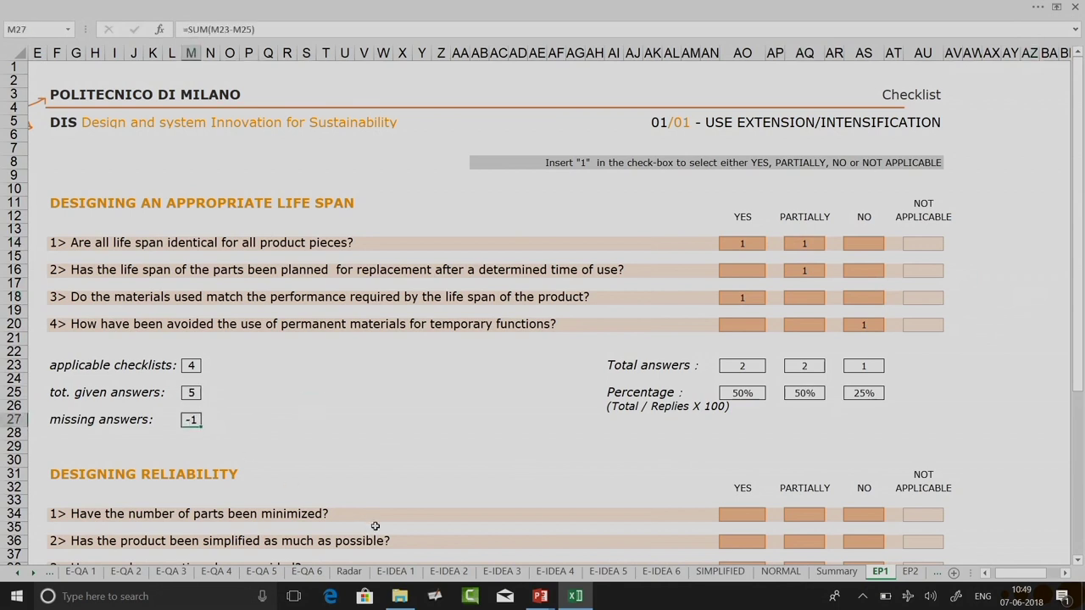
{"action": "left_click", "coordinate": [806, 241]}
{"action": "key", "text": "Delete"}
{"action": "left_click", "coordinate": [1048, 298]}
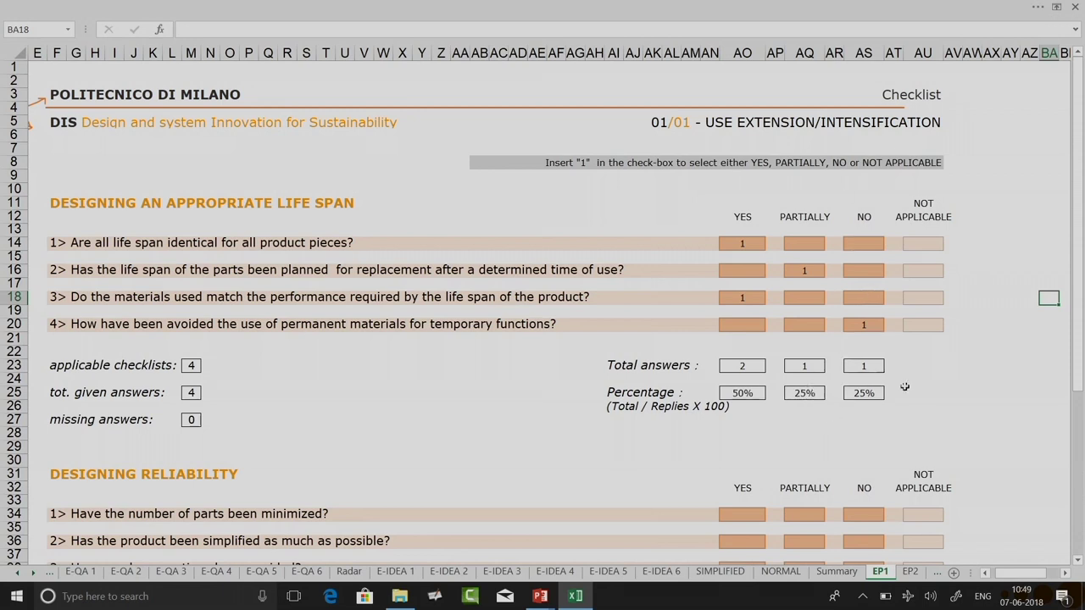
Step: Answer YES to the three reliability questions, and continue to the renewability and adaptability checklist to review its questions
{"action": "left_click_drag", "start_coordinate": [1080, 315], "coordinate": [1080, 322]}
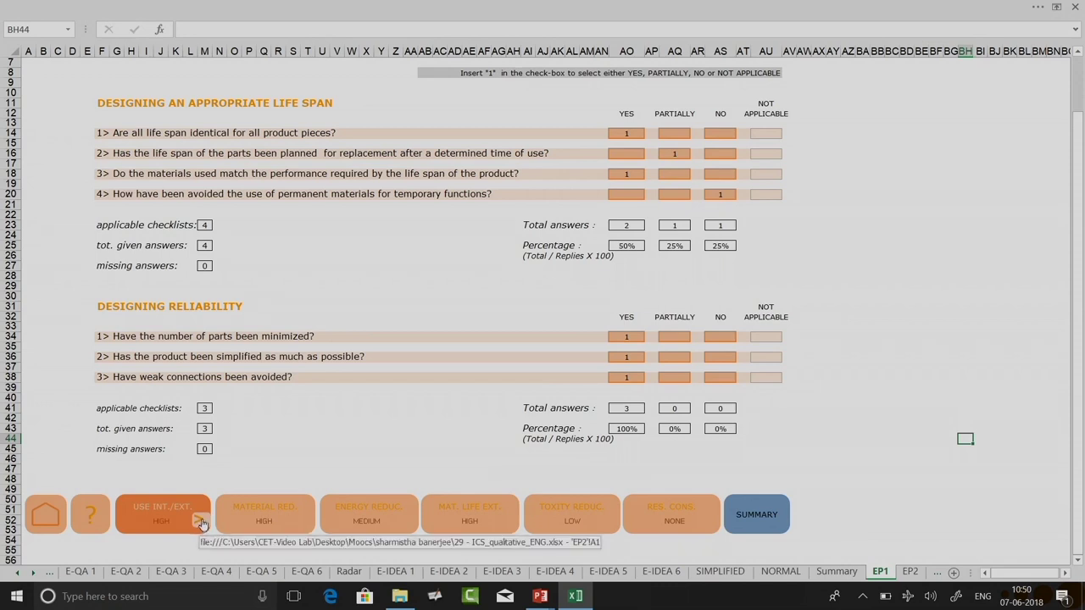
{"action": "left_click", "coordinate": [201, 521]}
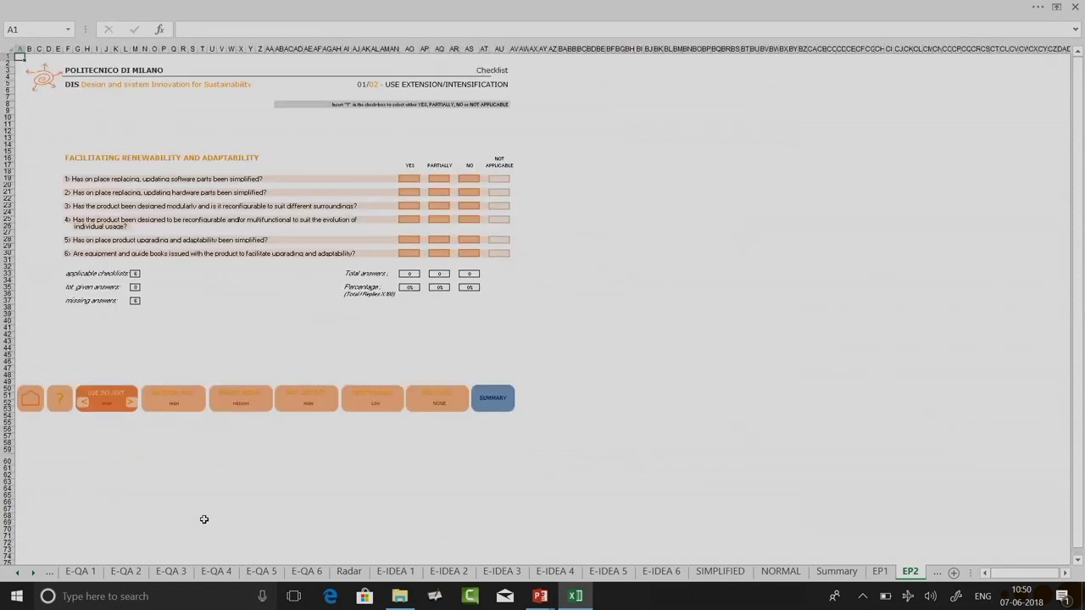
{"action": "scroll", "coordinate": [204, 519], "scroll_direction": "up", "scroll_amount": 4, "text": "ctrl"}
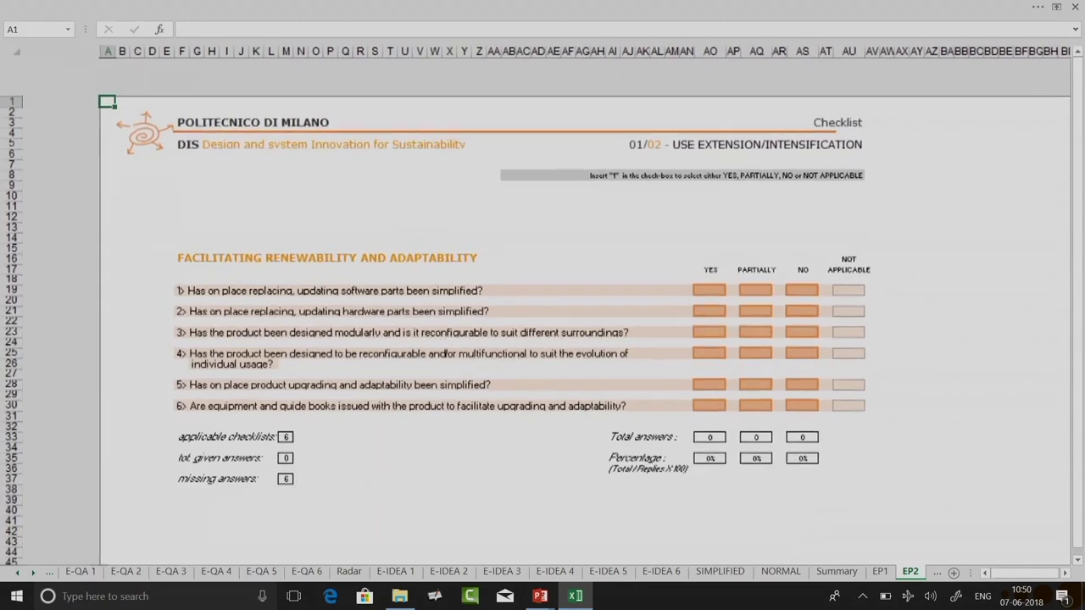
{"action": "scroll", "coordinate": [204, 519], "scroll_direction": "up", "scroll_amount": 2, "text": "ctrl"}
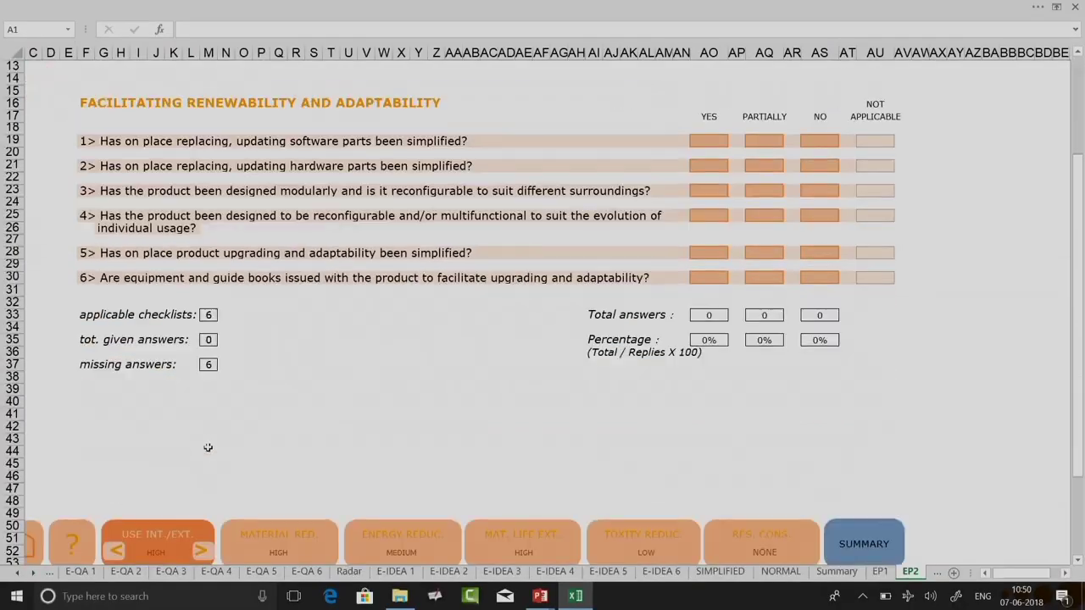
{"action": "scroll", "coordinate": [207, 447], "scroll_direction": "down", "scroll_amount": 2}
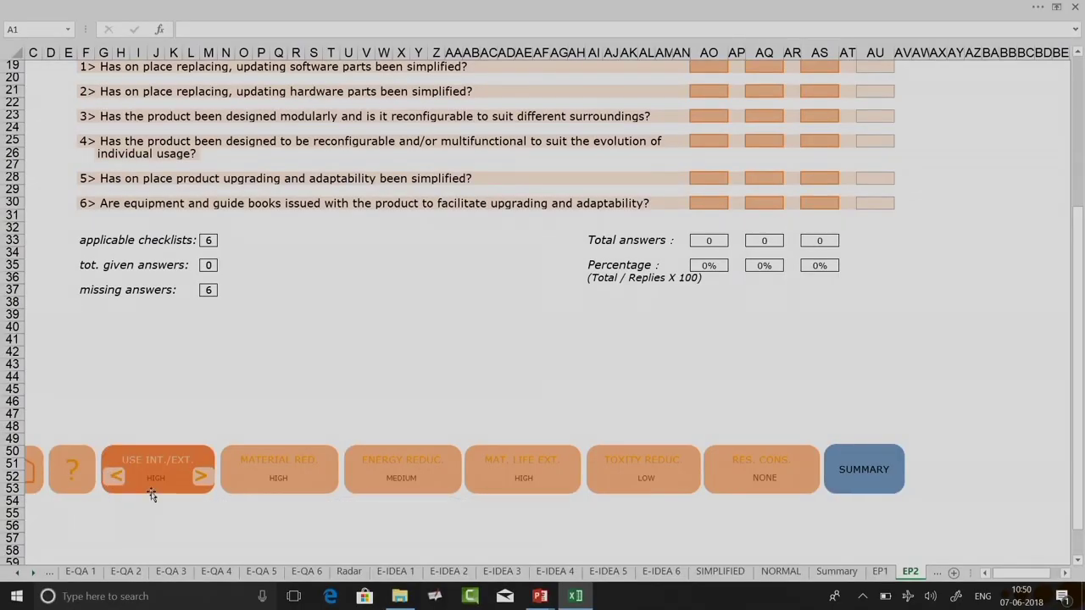
Step: Go through the remaining use extension/intensification checklists from Facilitating Maintenance to Intensifying Usage
{"action": "left_click", "coordinate": [203, 480]}
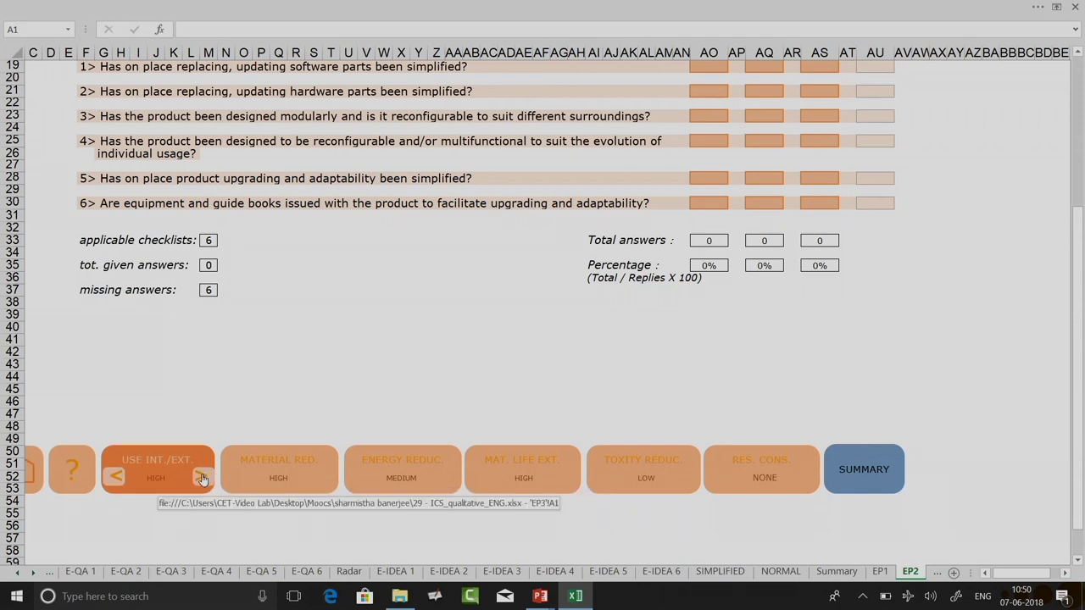
{"action": "left_click", "coordinate": [203, 480]}
{"action": "left_click", "coordinate": [134, 406]}
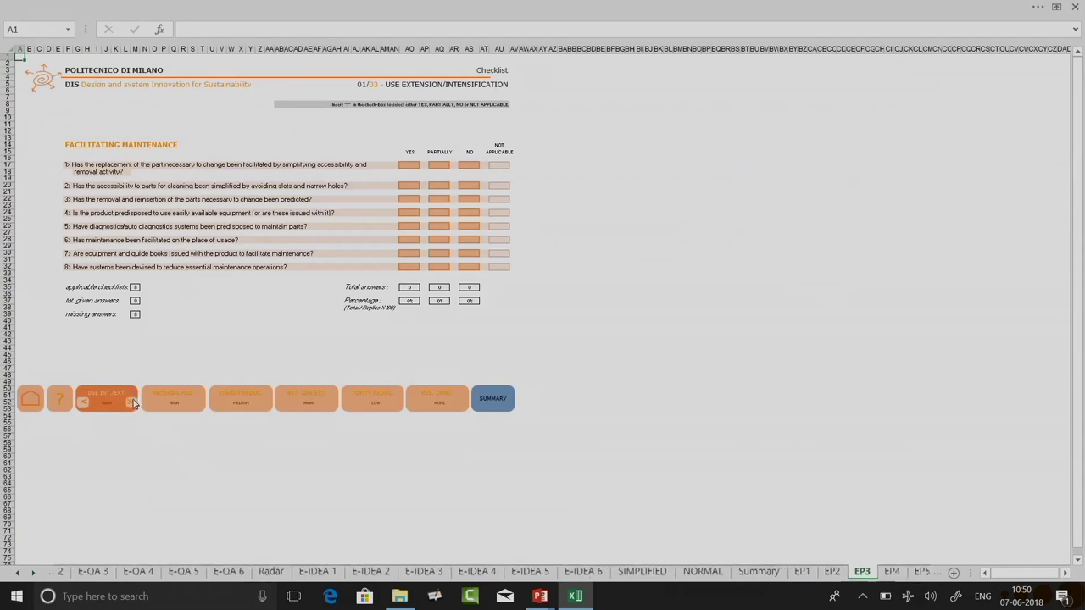
{"action": "left_click", "coordinate": [134, 405]}
{"action": "left_click", "coordinate": [133, 404]}
{"action": "left_click", "coordinate": [132, 402]}
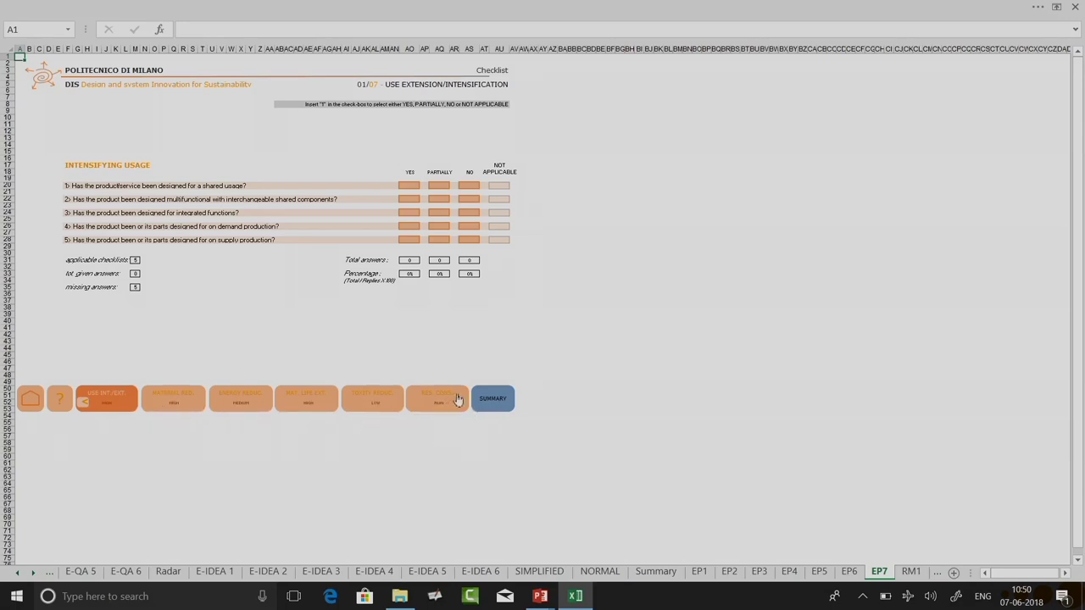
Step: Open the deep evaluation summary, and examine the strategy achievement percentages and the improvement ranges below them
{"action": "left_click", "coordinate": [495, 400]}
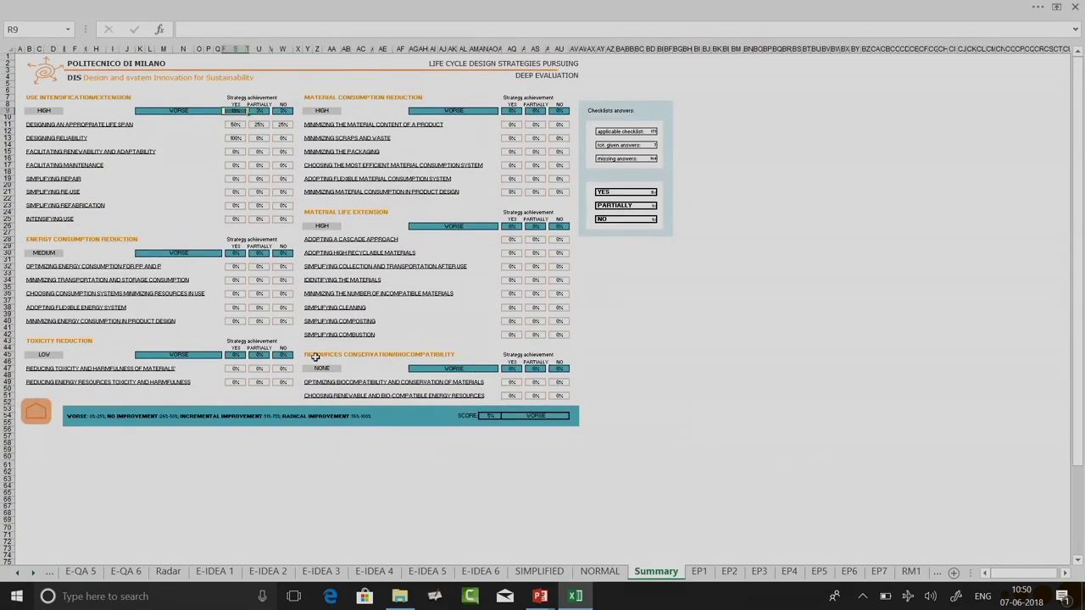
{"action": "scroll", "coordinate": [315, 356], "scroll_direction": "up", "scroll_amount": 5}
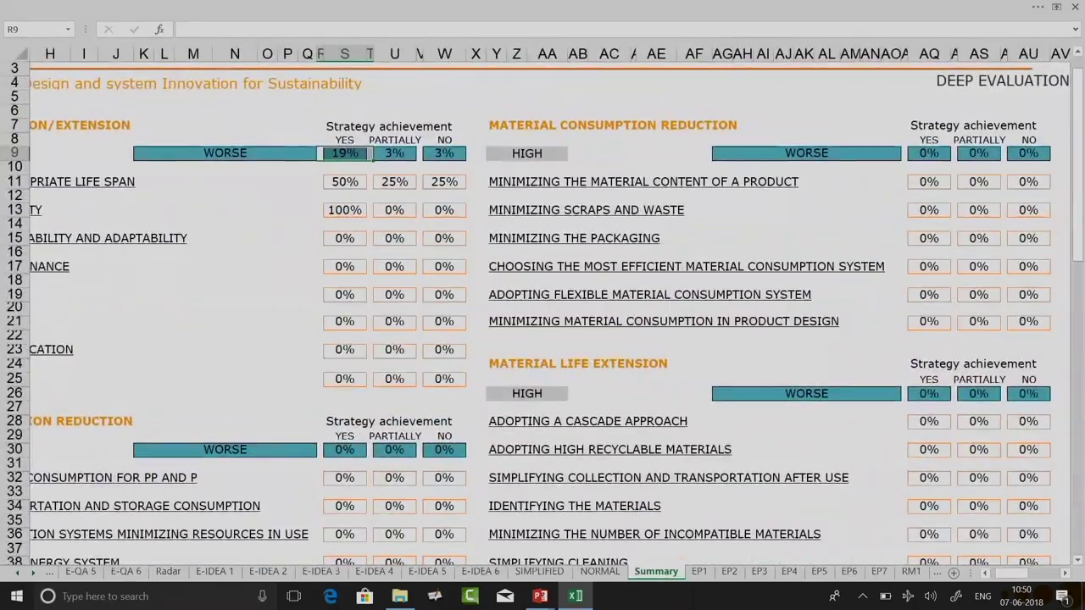
{"action": "scroll", "coordinate": [536, 305], "scroll_direction": "up", "scroll_amount": 3}
{"action": "scroll", "coordinate": [536, 306], "scroll_direction": "down", "scroll_amount": 1}
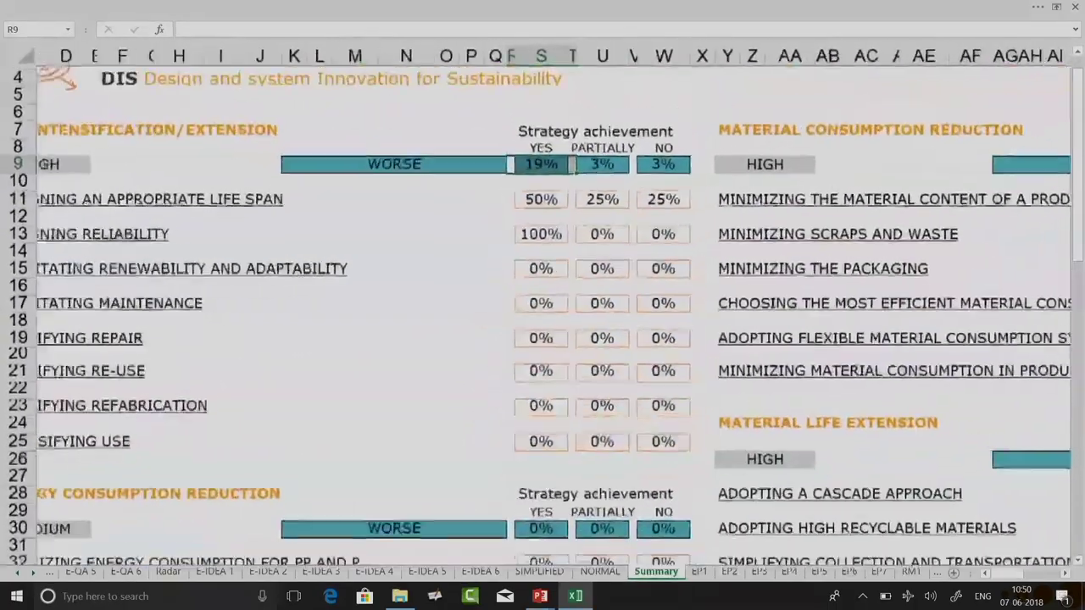
{"action": "scroll", "coordinate": [536, 305], "scroll_direction": "down", "scroll_amount": 2}
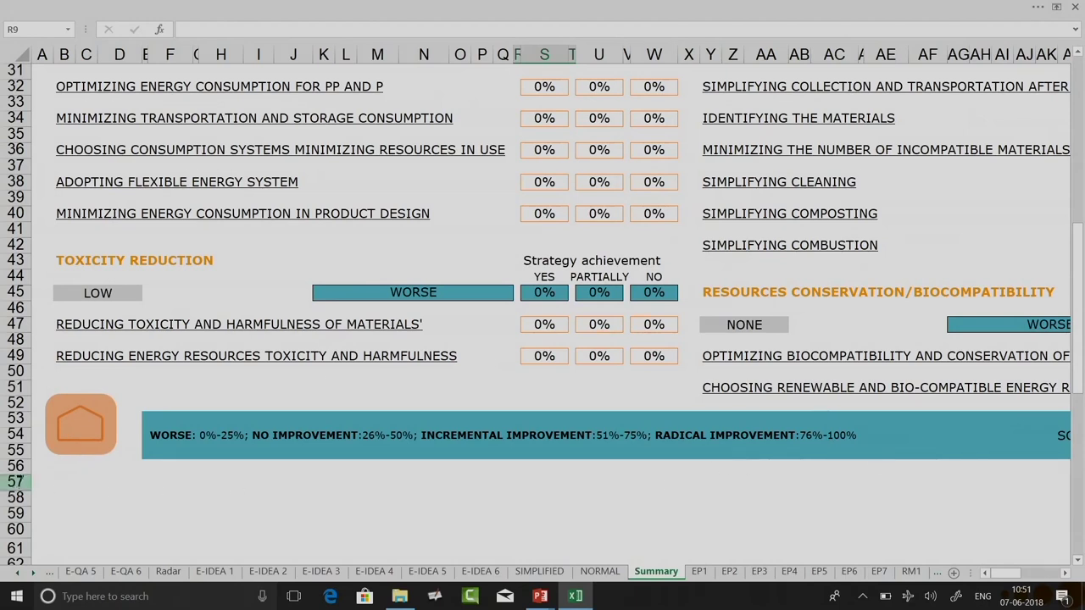
Step: Return to the toolkit's start page, open the radar, and set its evaluation level to DEEP
{"action": "left_click", "coordinate": [82, 428]}
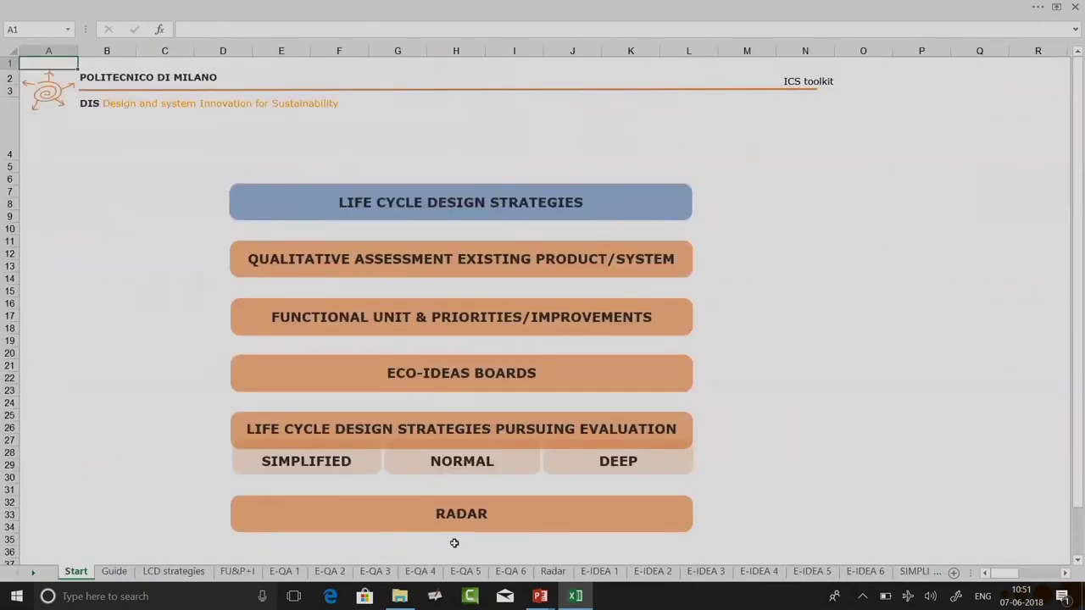
{"action": "left_click", "coordinate": [493, 518]}
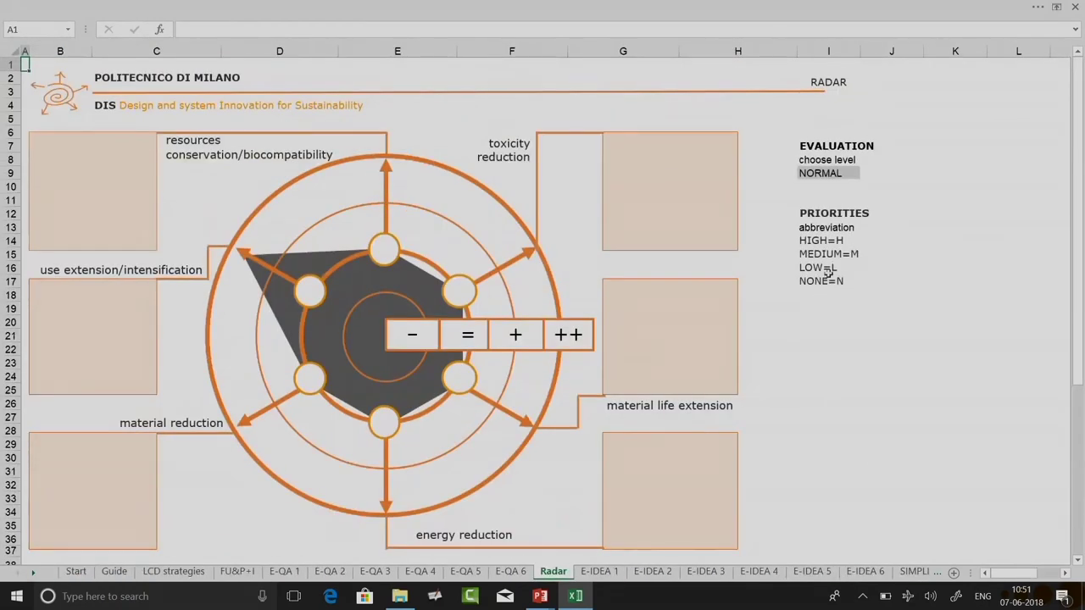
{"action": "left_click", "coordinate": [851, 173]}
{"action": "left_click", "coordinate": [867, 173]}
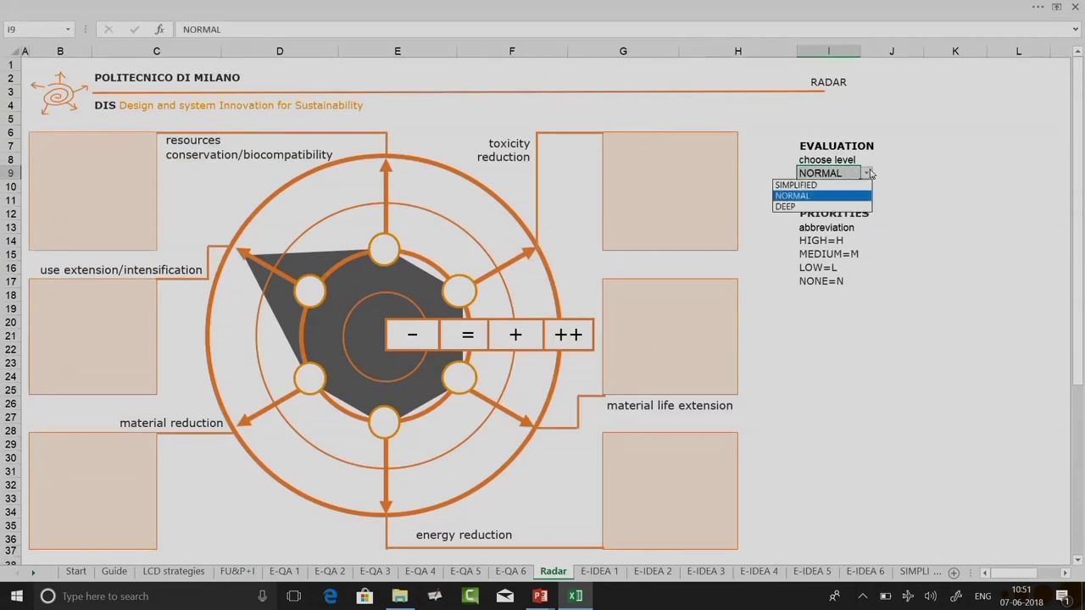
{"action": "left_click", "coordinate": [788, 207]}
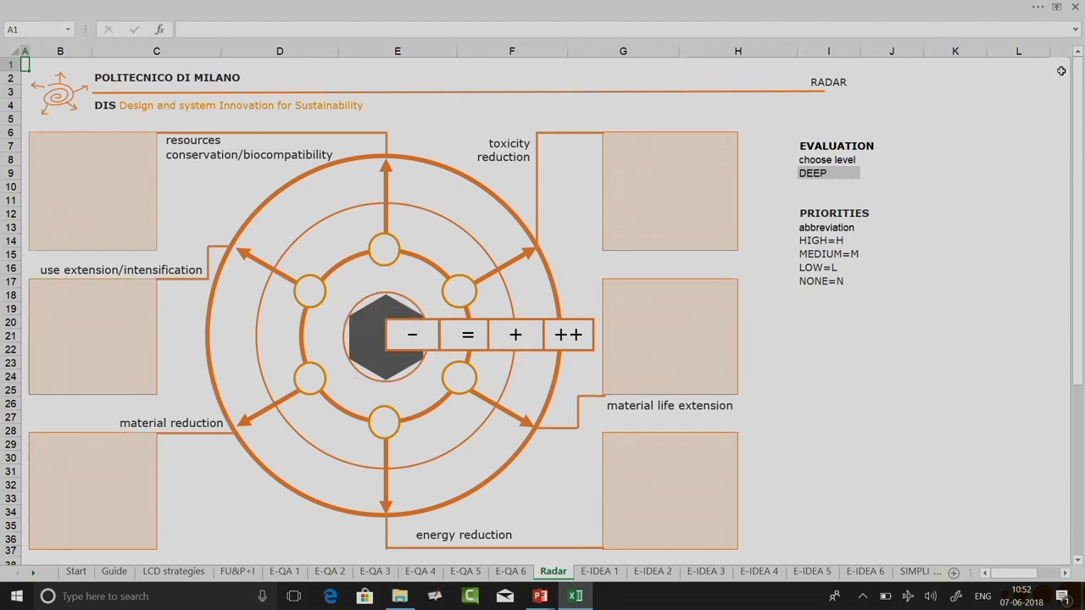
Step: Examine the deep radar, the priority table beneath it and the toxicity reduction note box, revisiting the start page in between
{"action": "scroll", "coordinate": [593, 441], "scroll_direction": "down", "scroll_amount": 5}
{"action": "scroll", "coordinate": [407, 381], "scroll_direction": "up", "scroll_amount": 4}
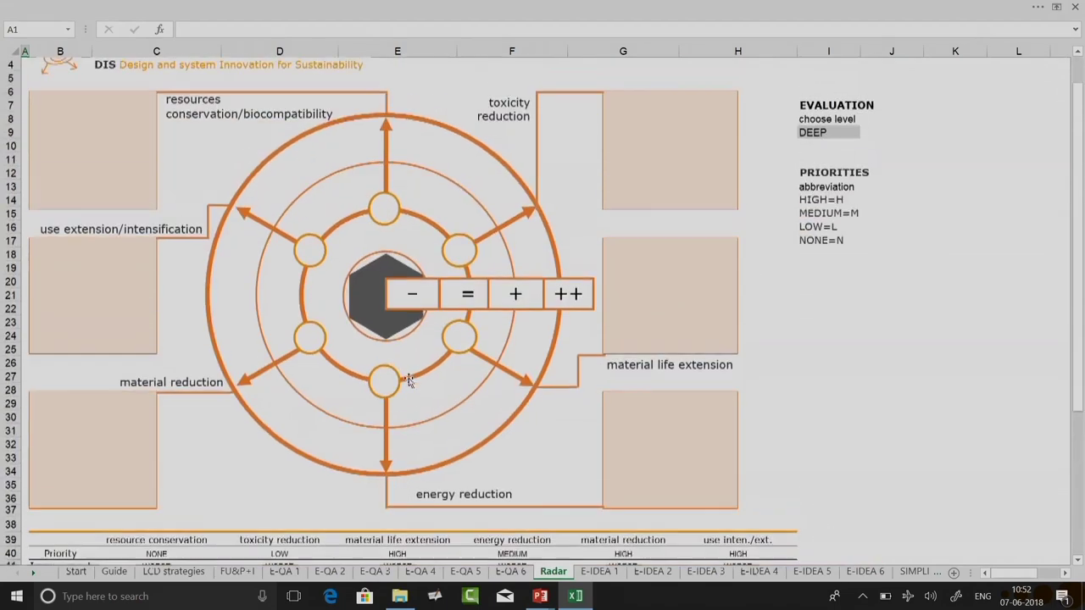
{"action": "left_click", "coordinate": [77, 572]}
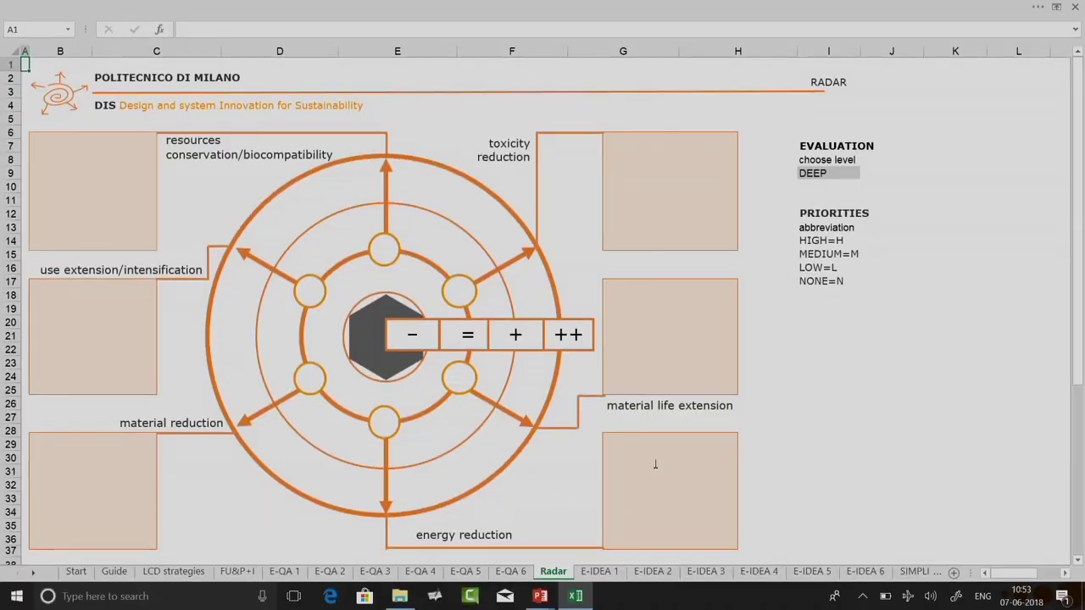
{"action": "left_click", "coordinate": [673, 167]}
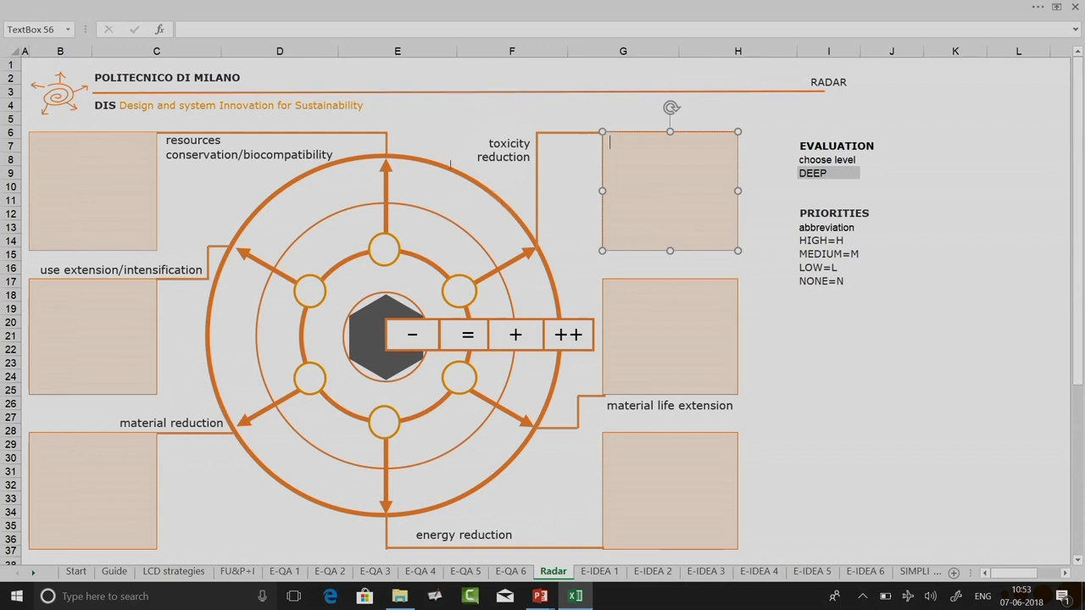
{"action": "left_click", "coordinate": [1020, 320]}
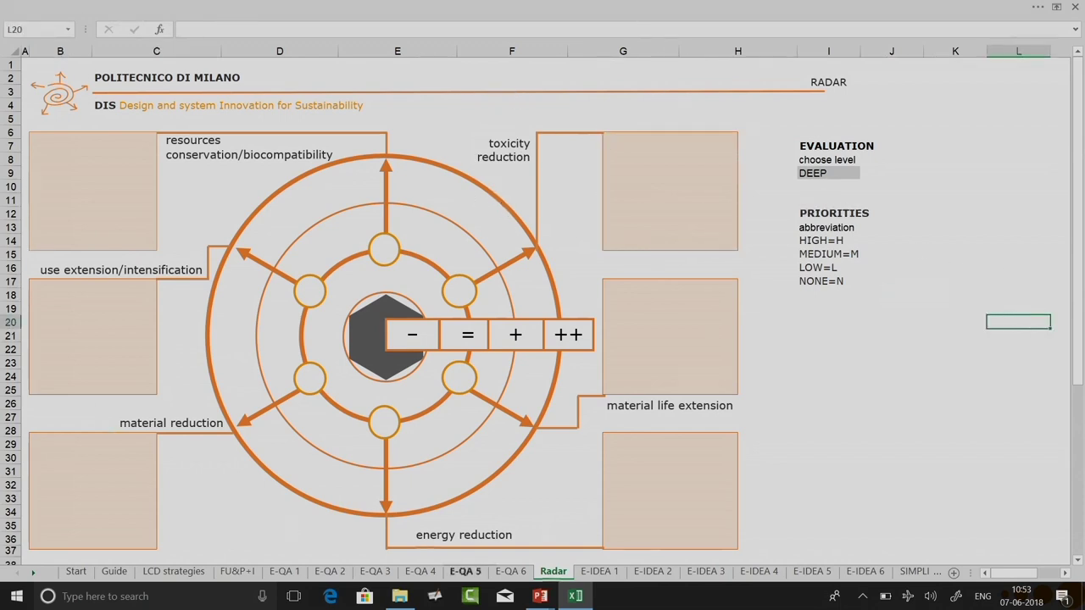